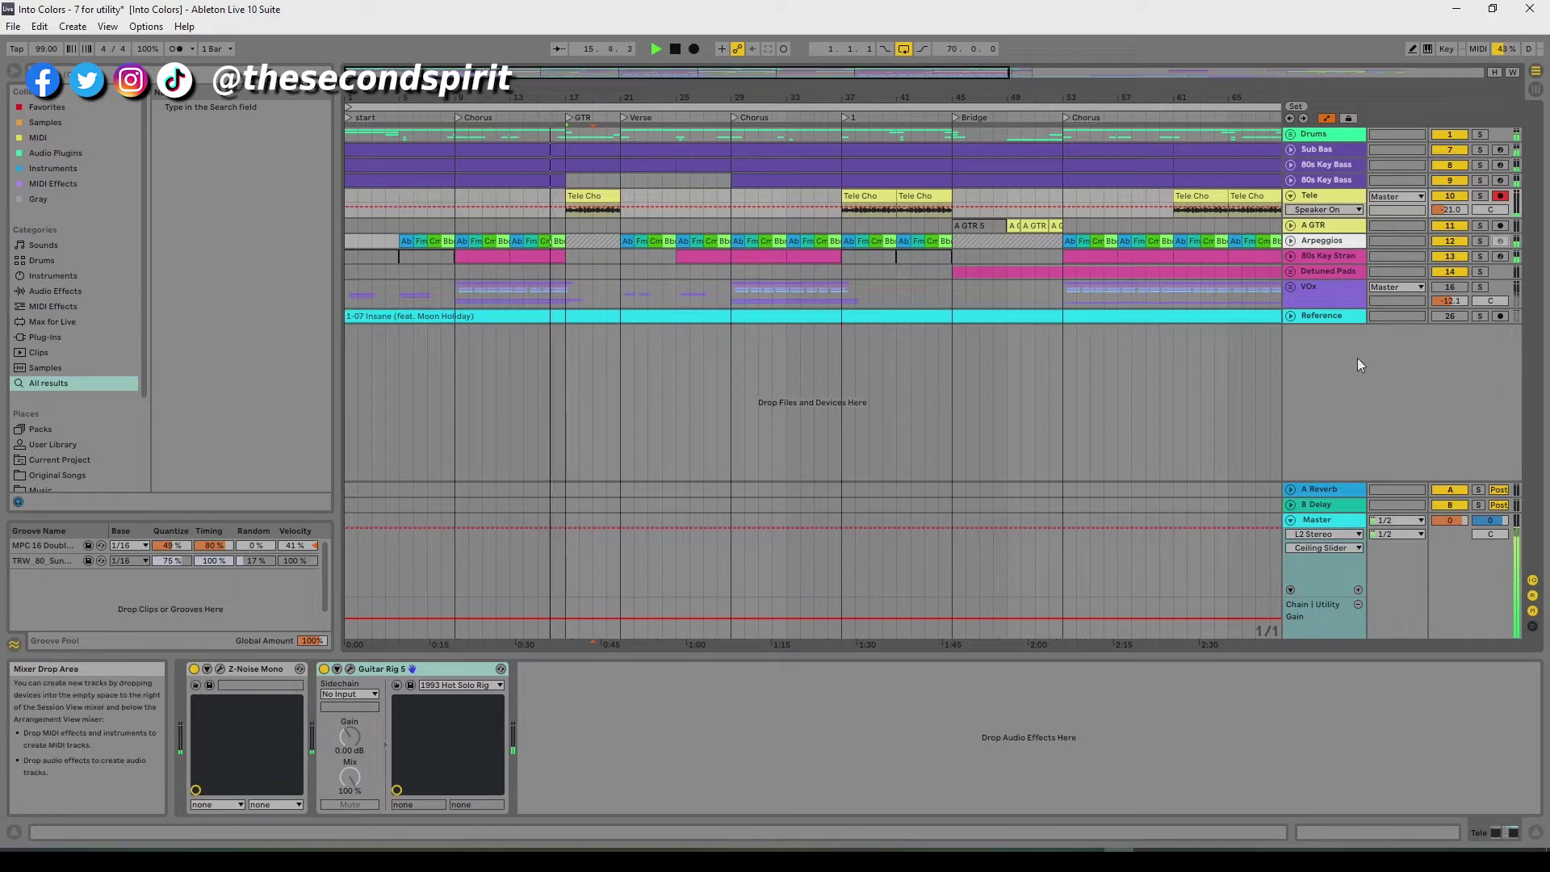
Step: Stop the Into Colors playback and click into the empty arrangement area
{"action": "key", "text": "space"}
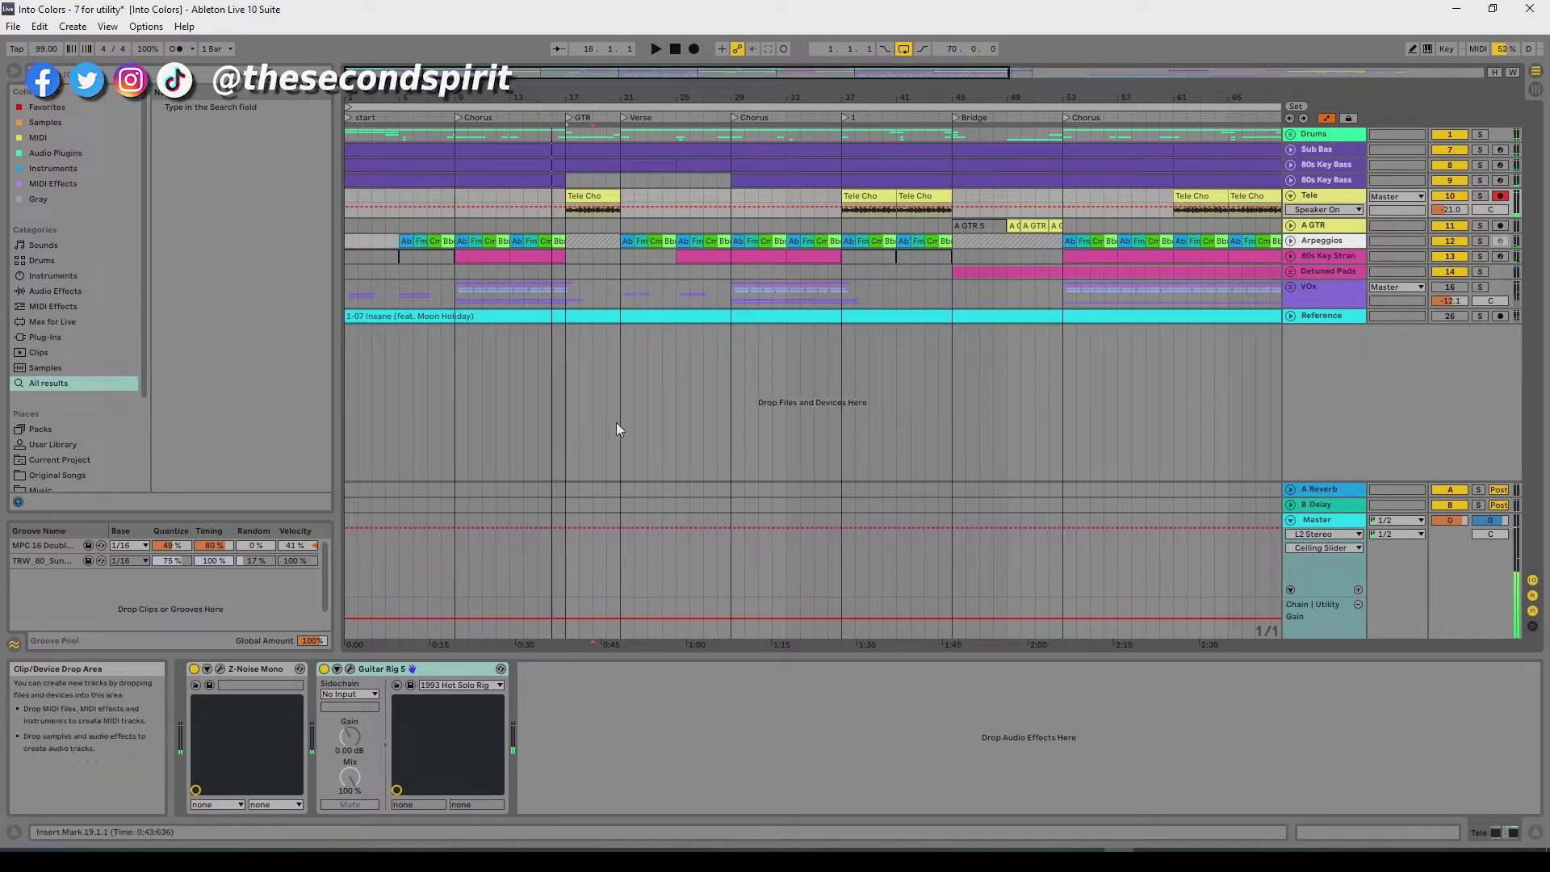
{"action": "left_click", "coordinate": [575, 527]}
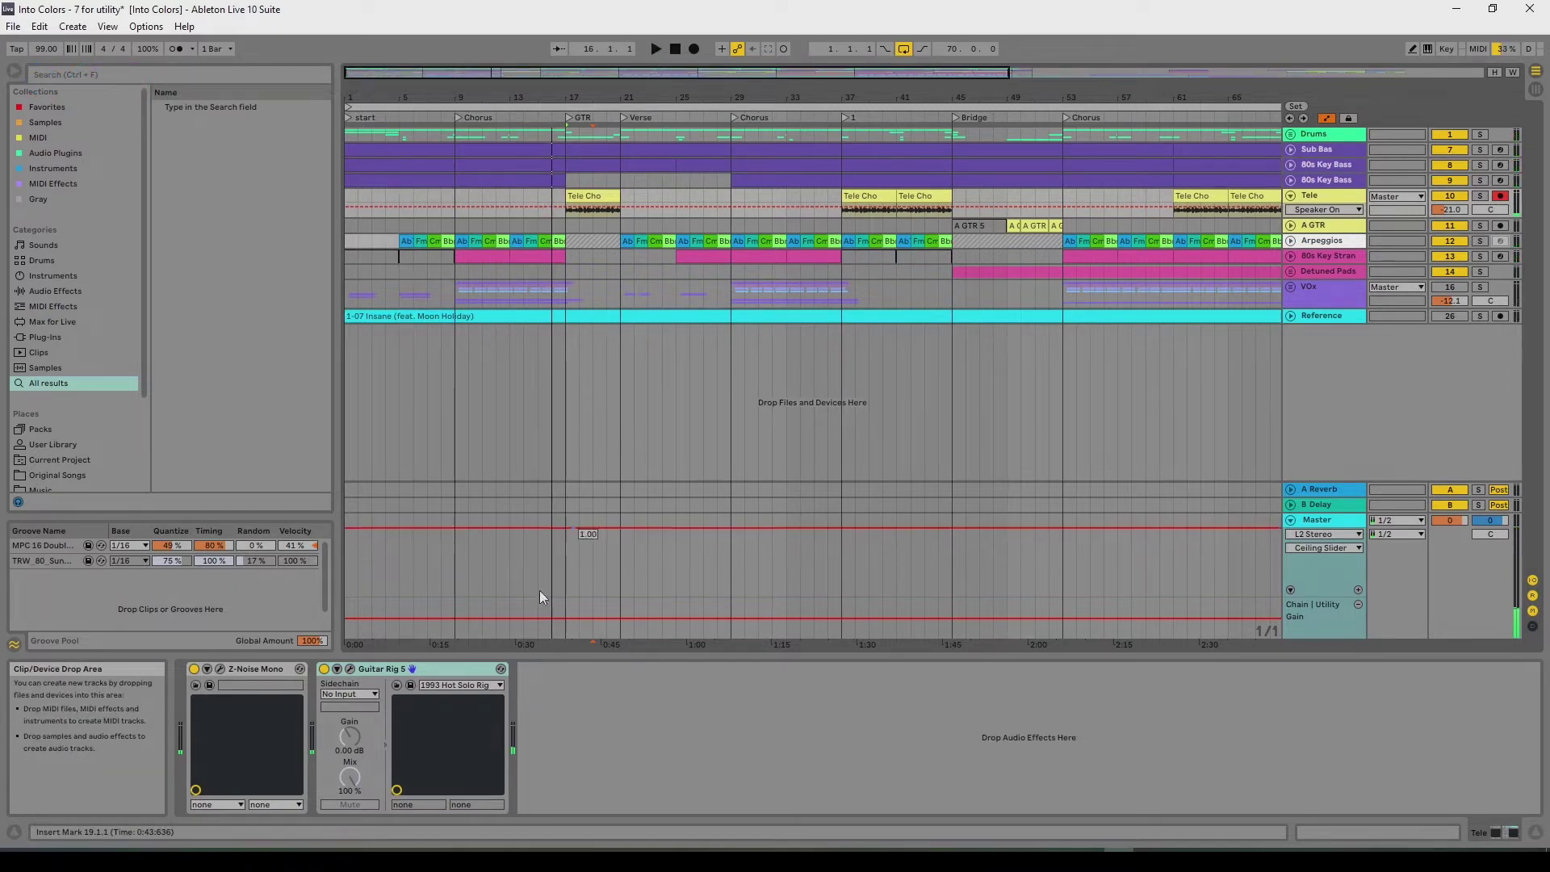
Step: Add a Utility device to the Tele track's chain from the Effects menu
{"action": "right_click", "coordinate": [607, 705]}
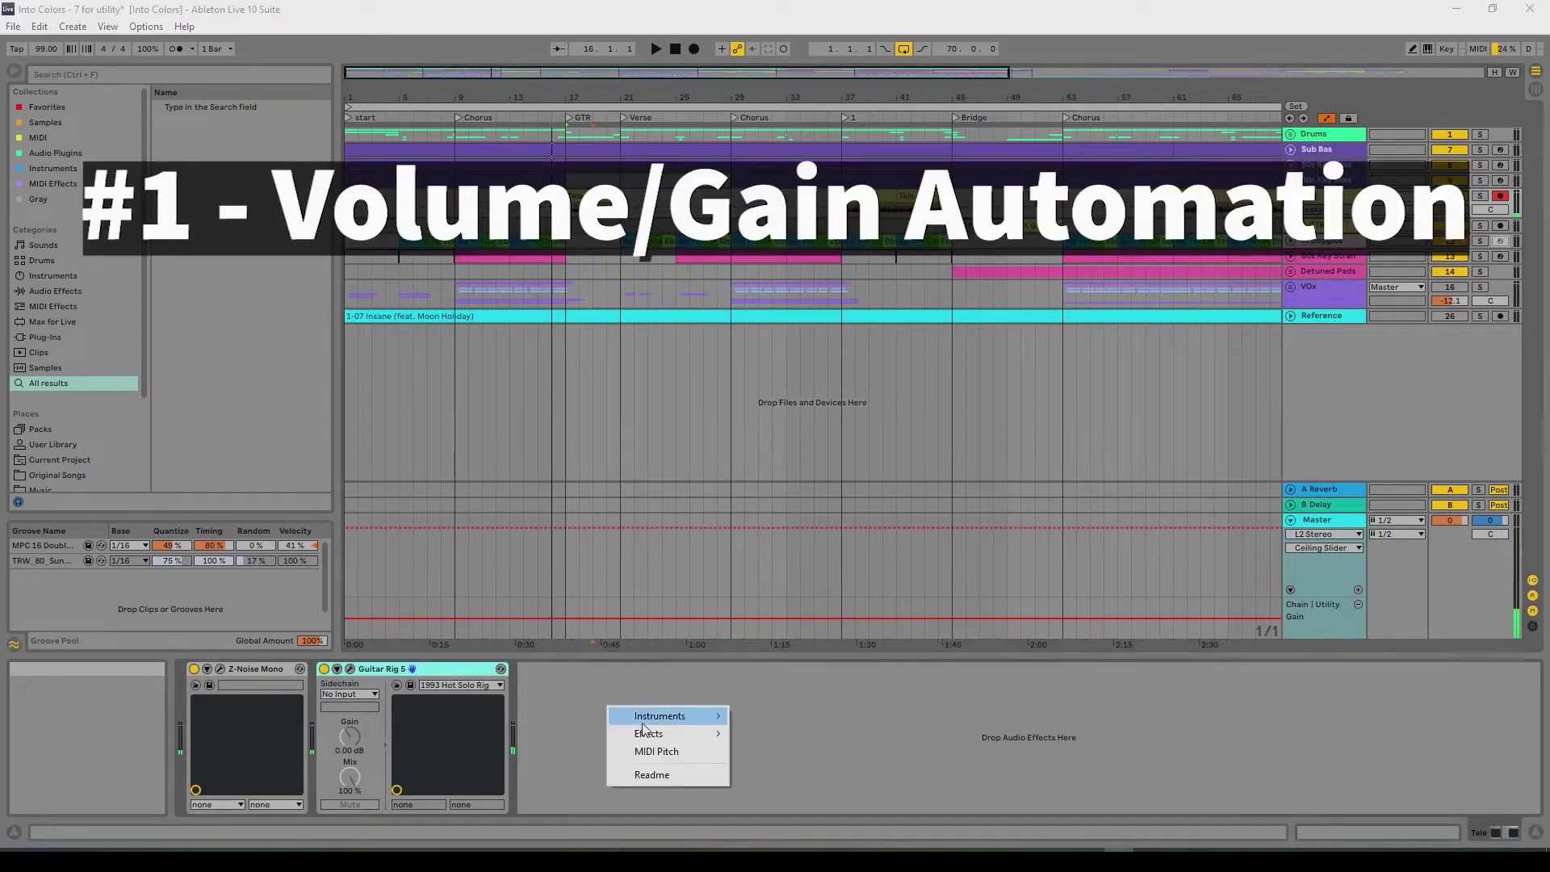
{"action": "mouse_move", "coordinate": [719, 733]}
{"action": "left_click", "coordinate": [766, 679]}
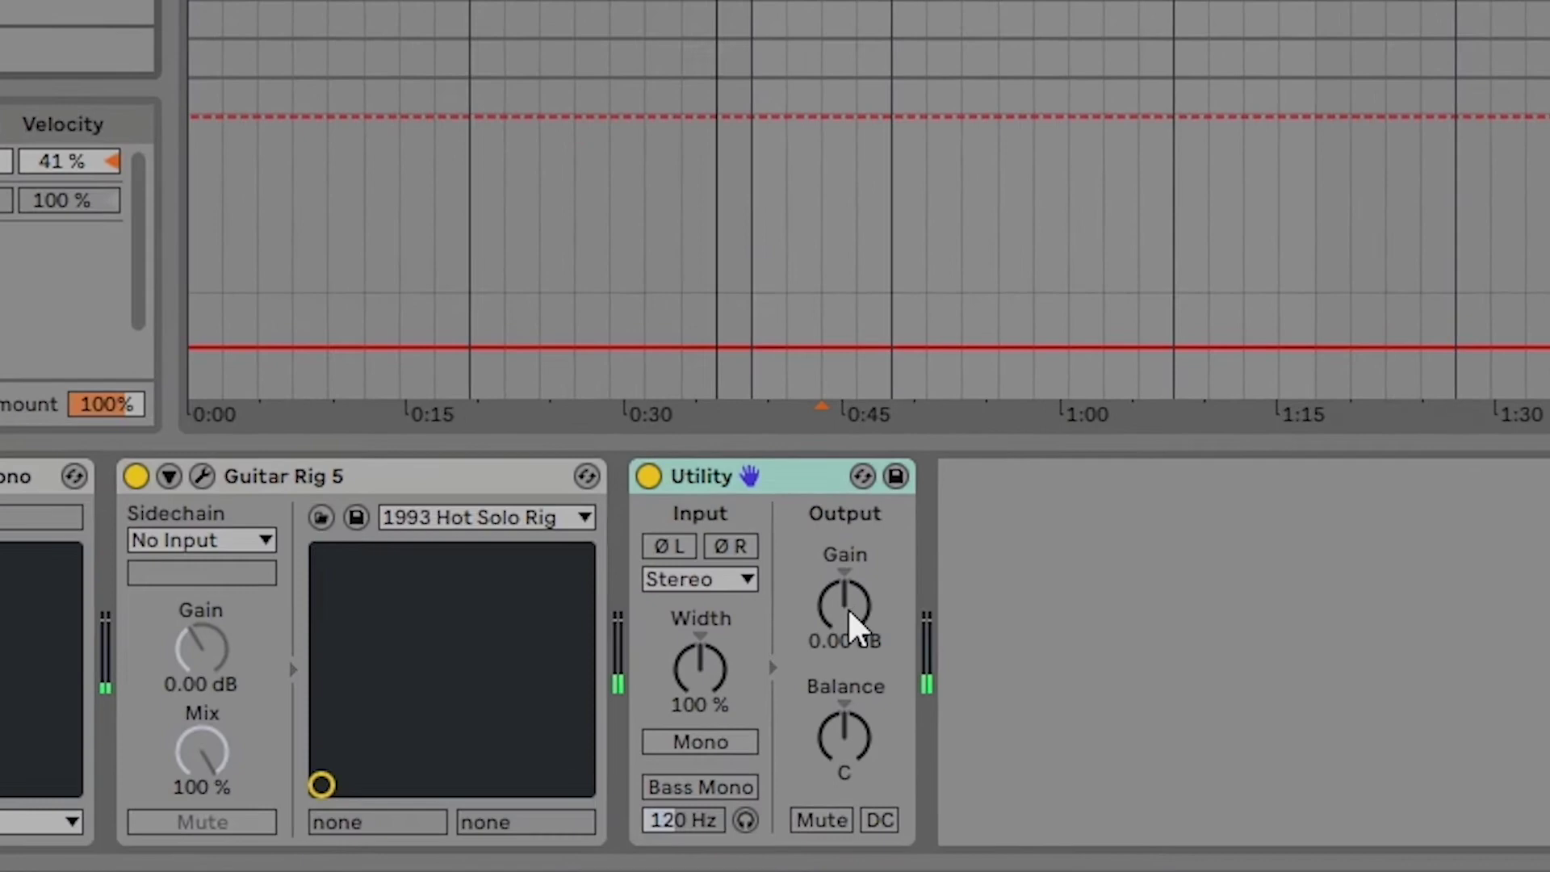
Step: Show the Utility Gain automation in its own lane and switch to Draw mode
{"action": "right_click", "coordinate": [849, 602]}
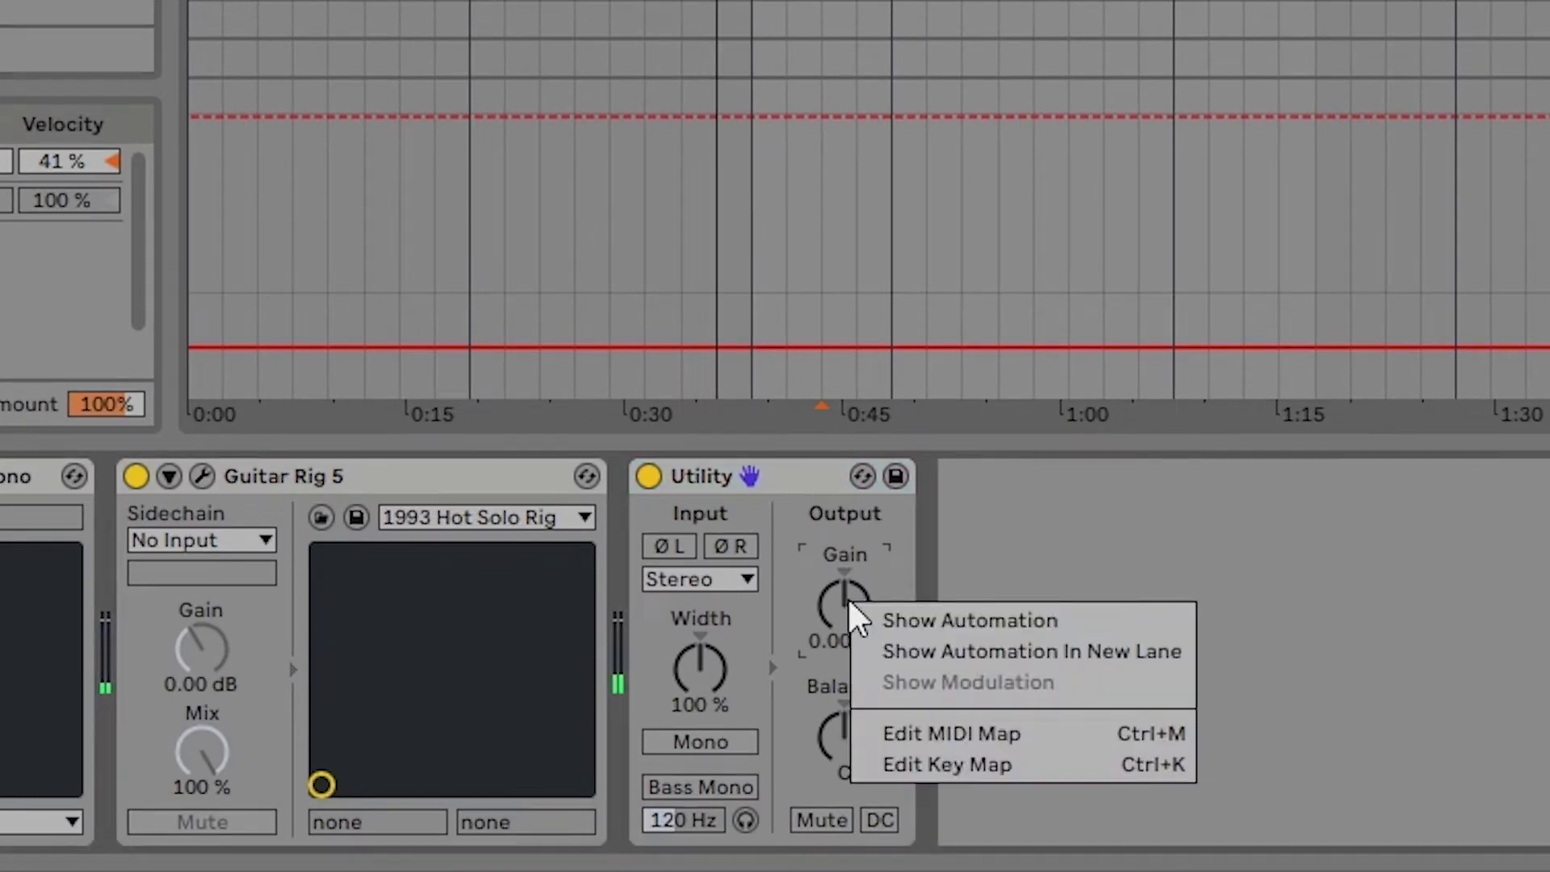
{"action": "left_click", "coordinate": [880, 654]}
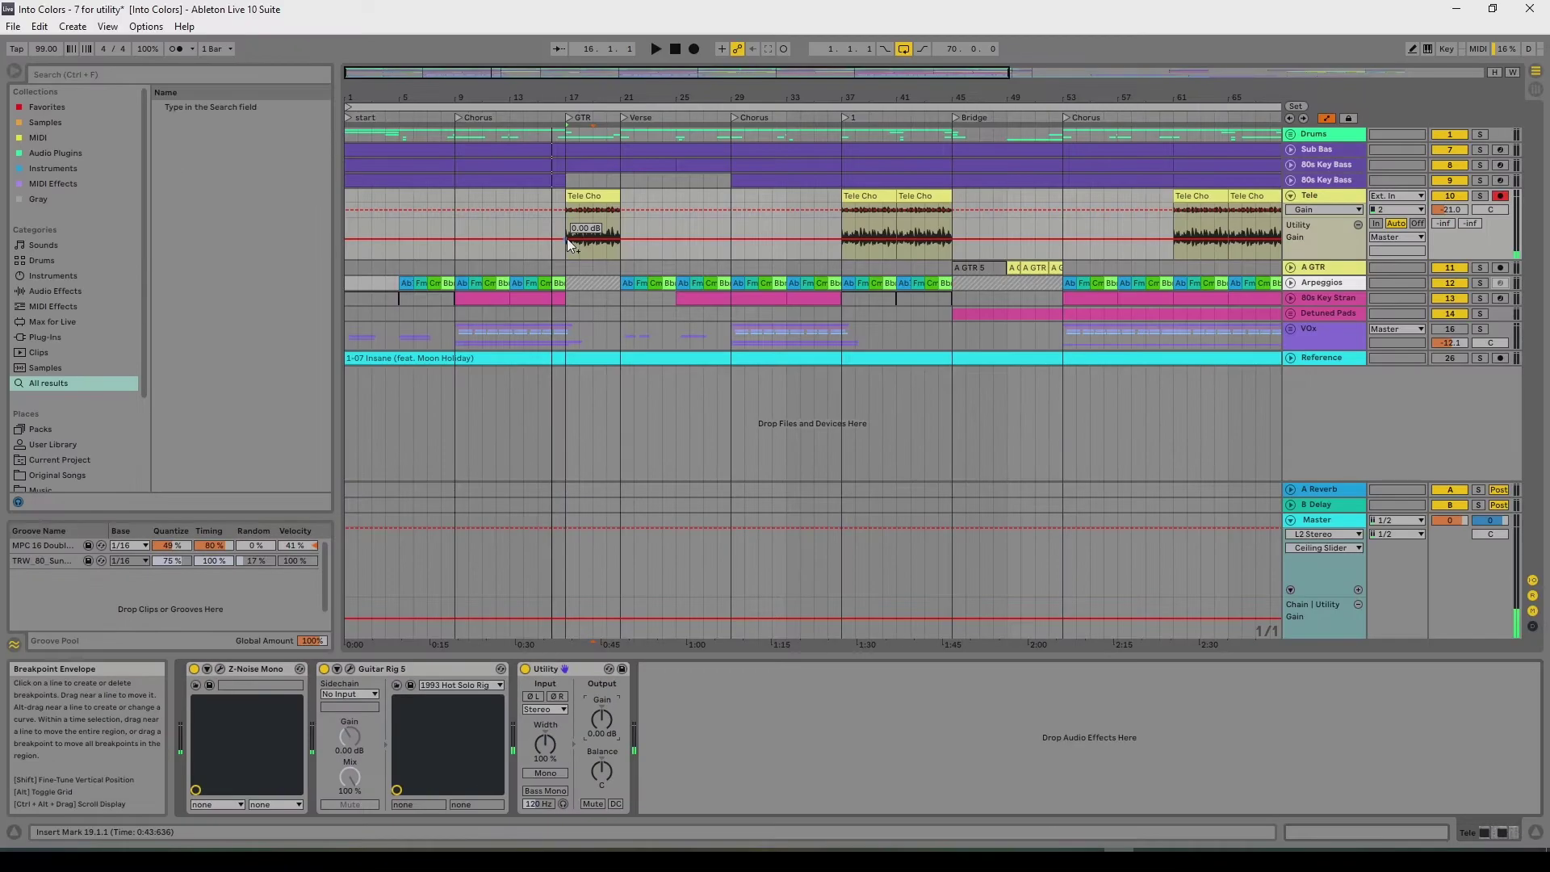
{"action": "key", "text": "b"}
{"action": "left_click_drag", "start_coordinate": [569, 228], "coordinate": [638, 241]}
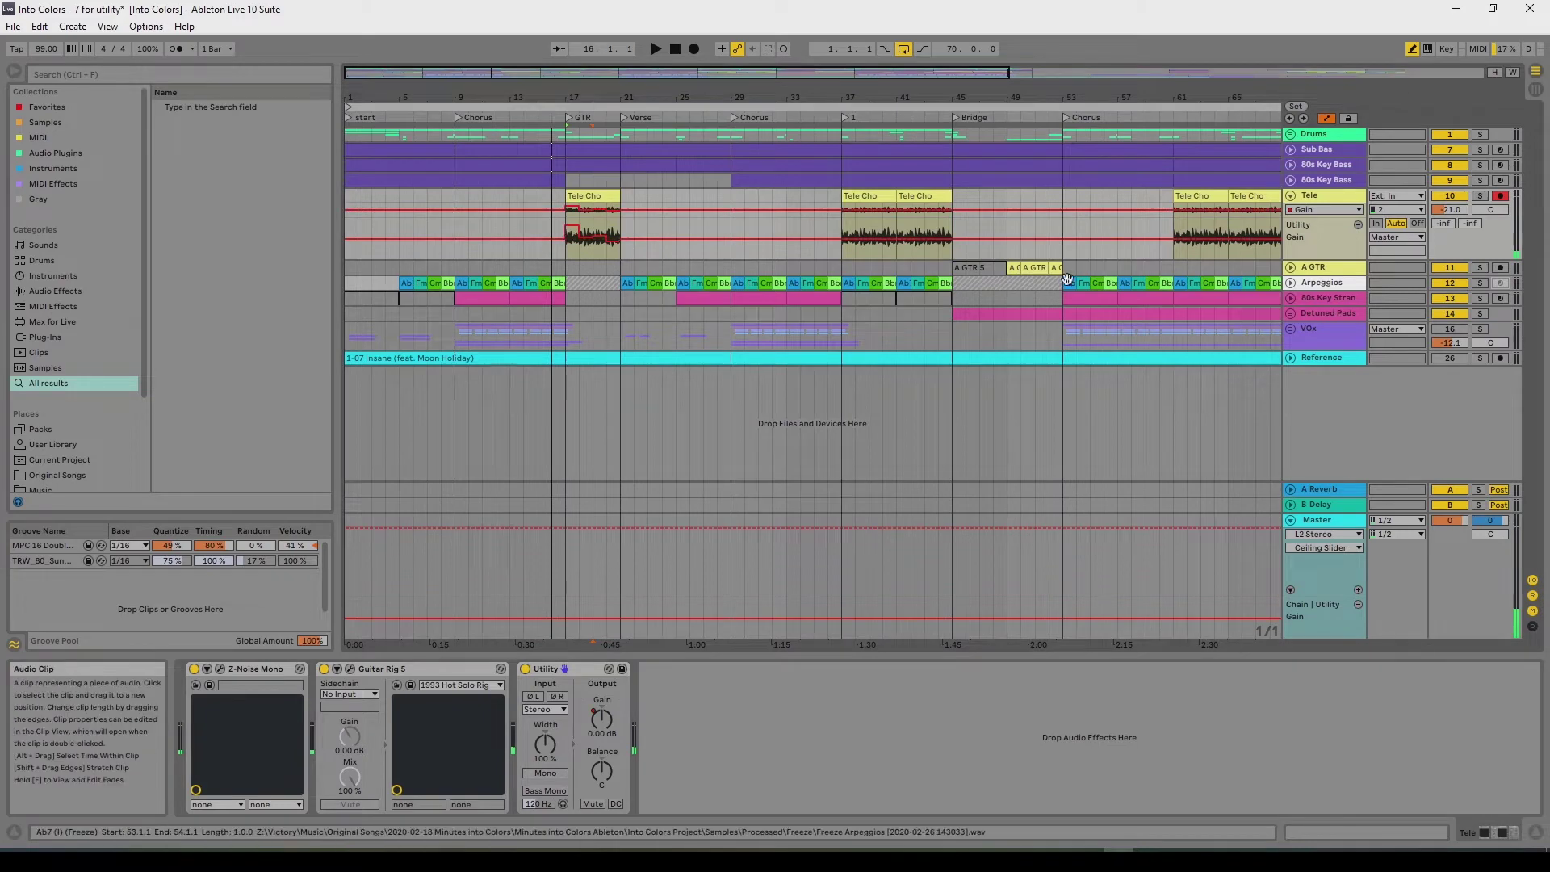
{"action": "key", "text": "Tab"}
{"action": "key", "text": "space"}
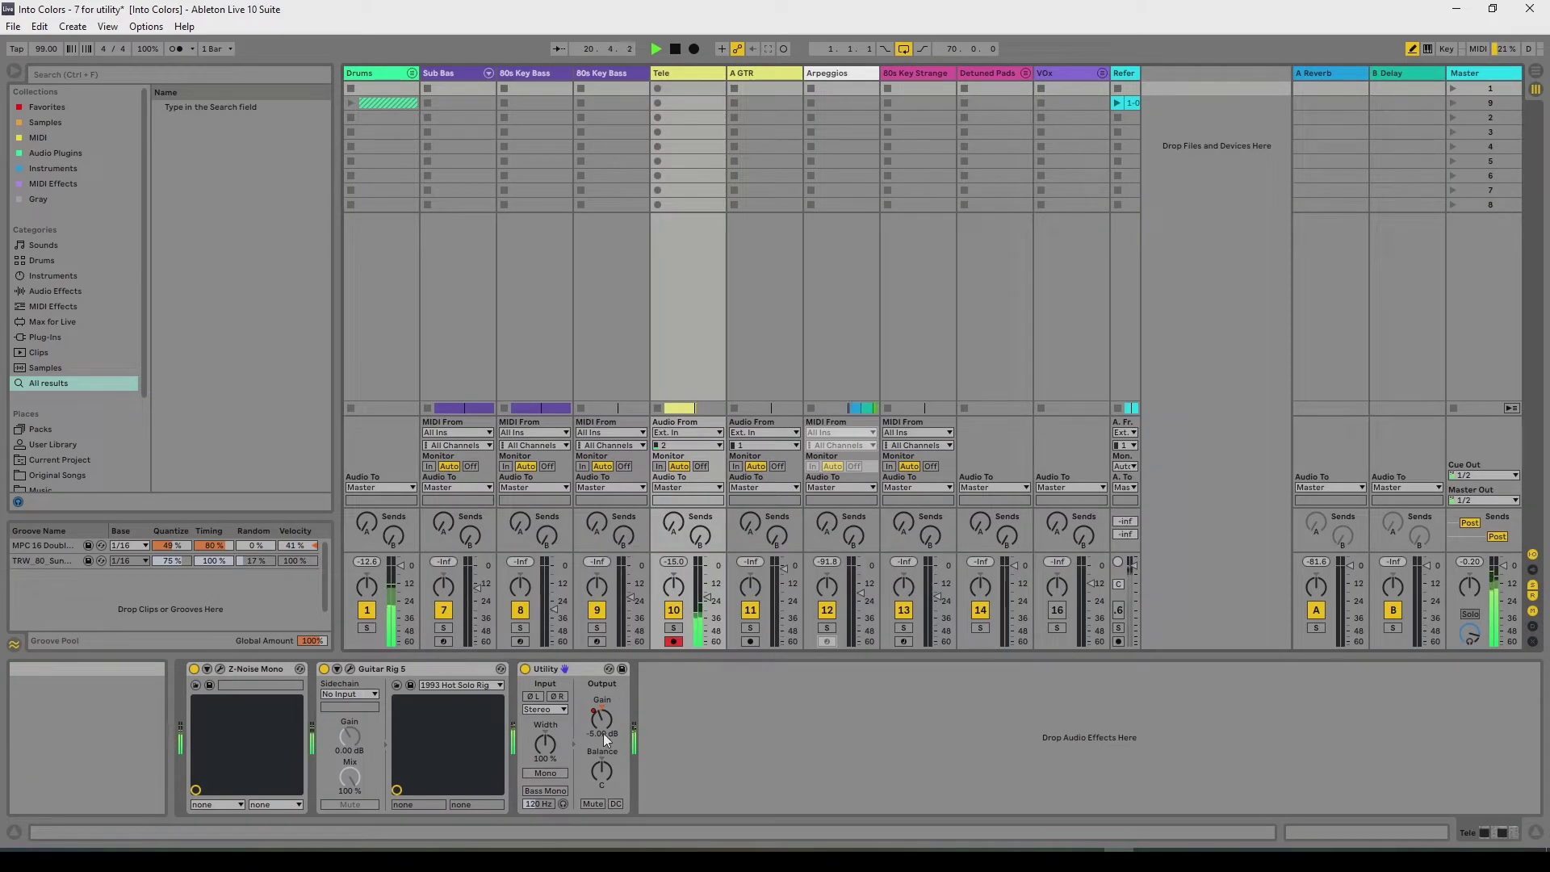
{"action": "key", "text": "space"}
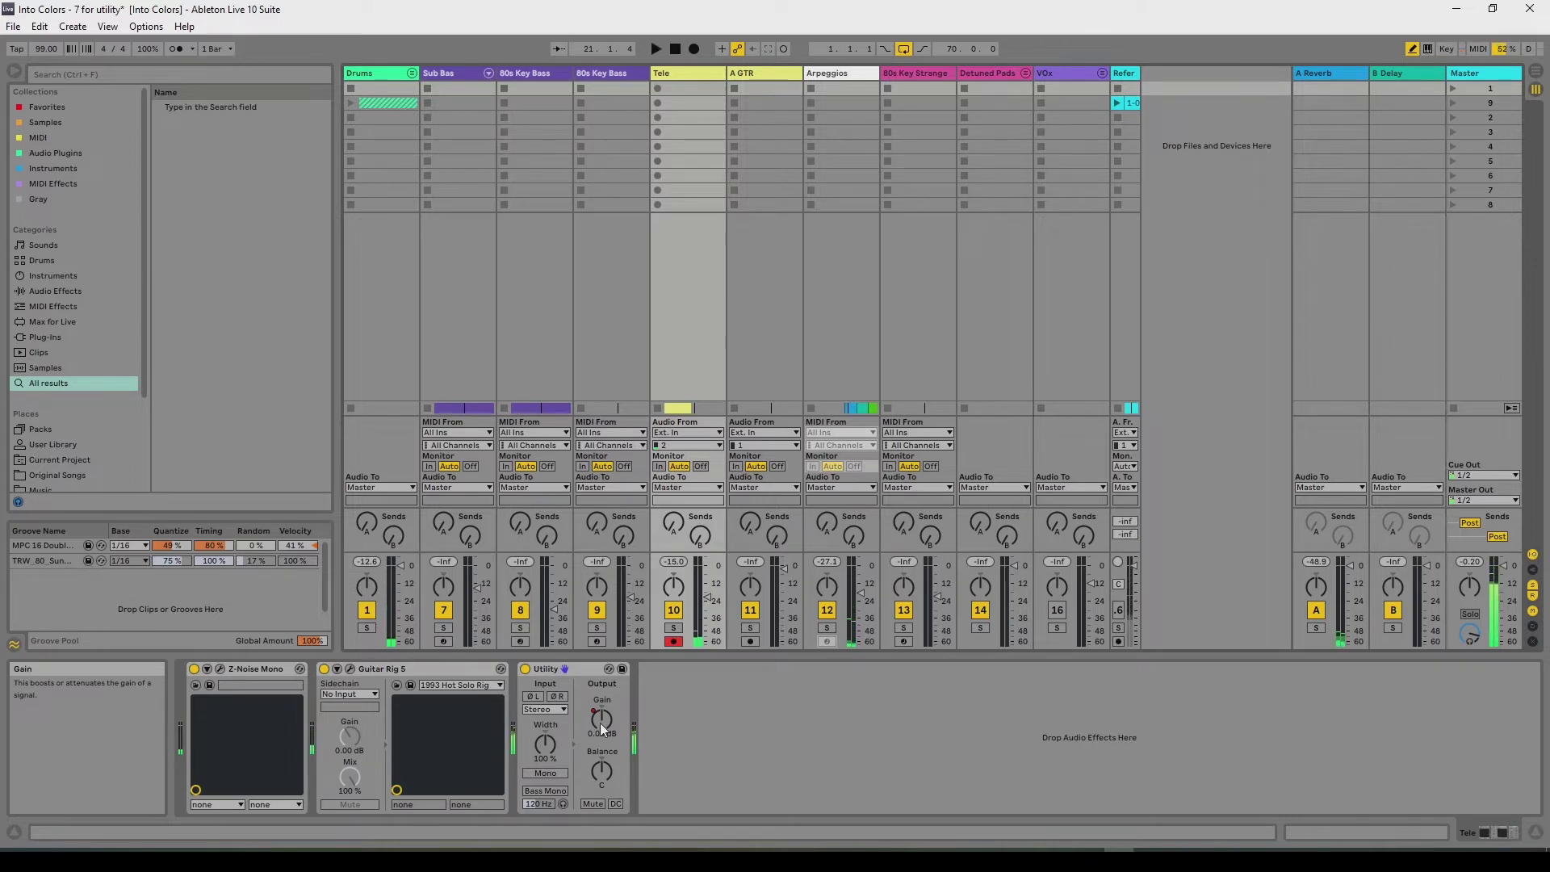
{"action": "key", "text": "Tab"}
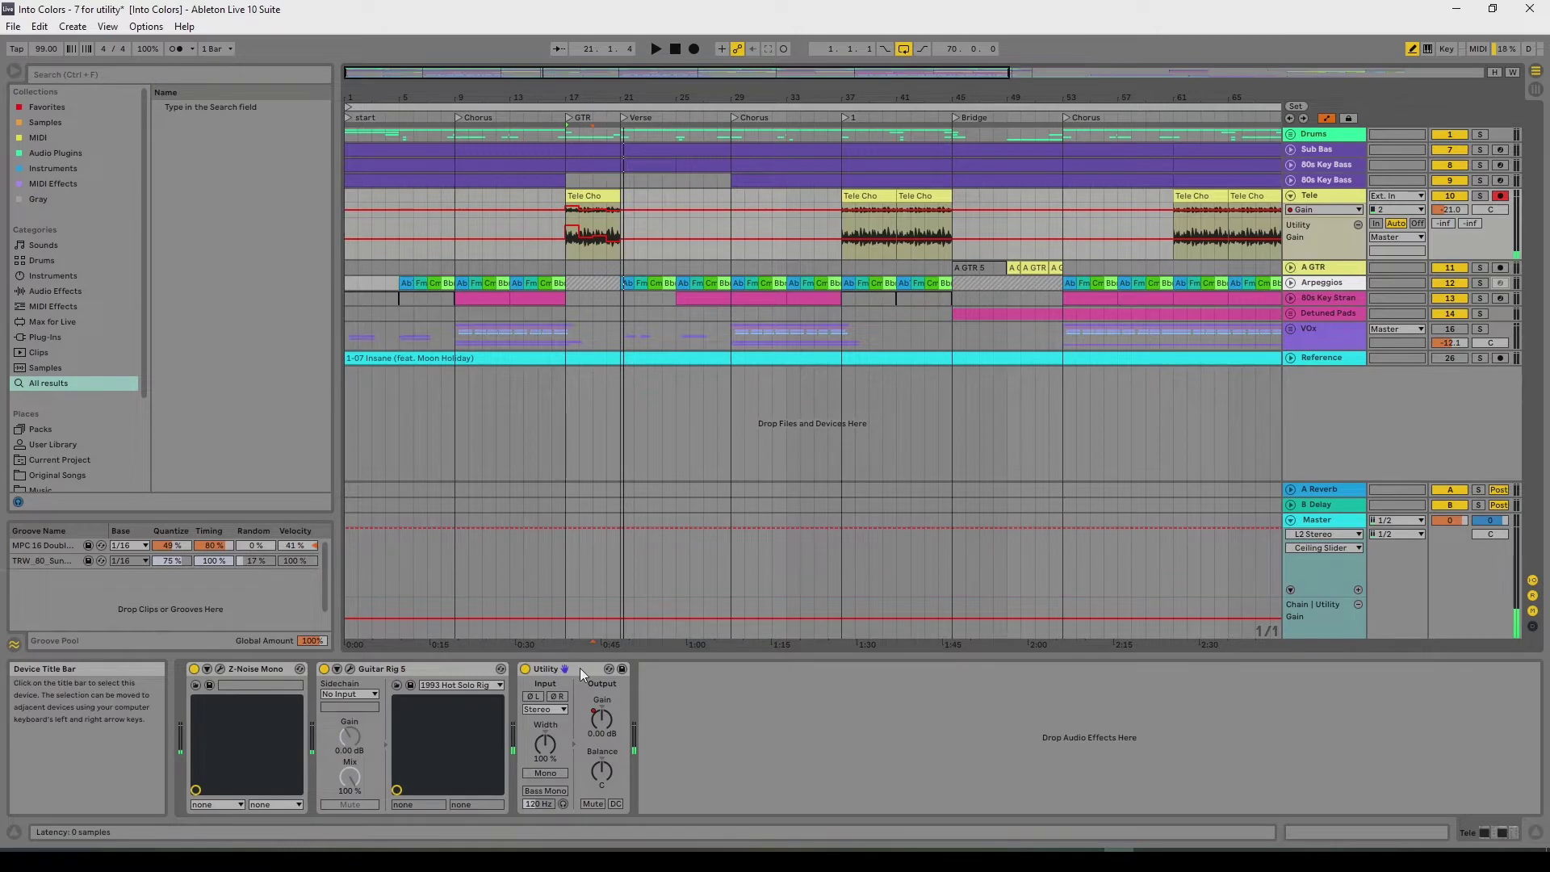
{"action": "key", "text": "Tab"}
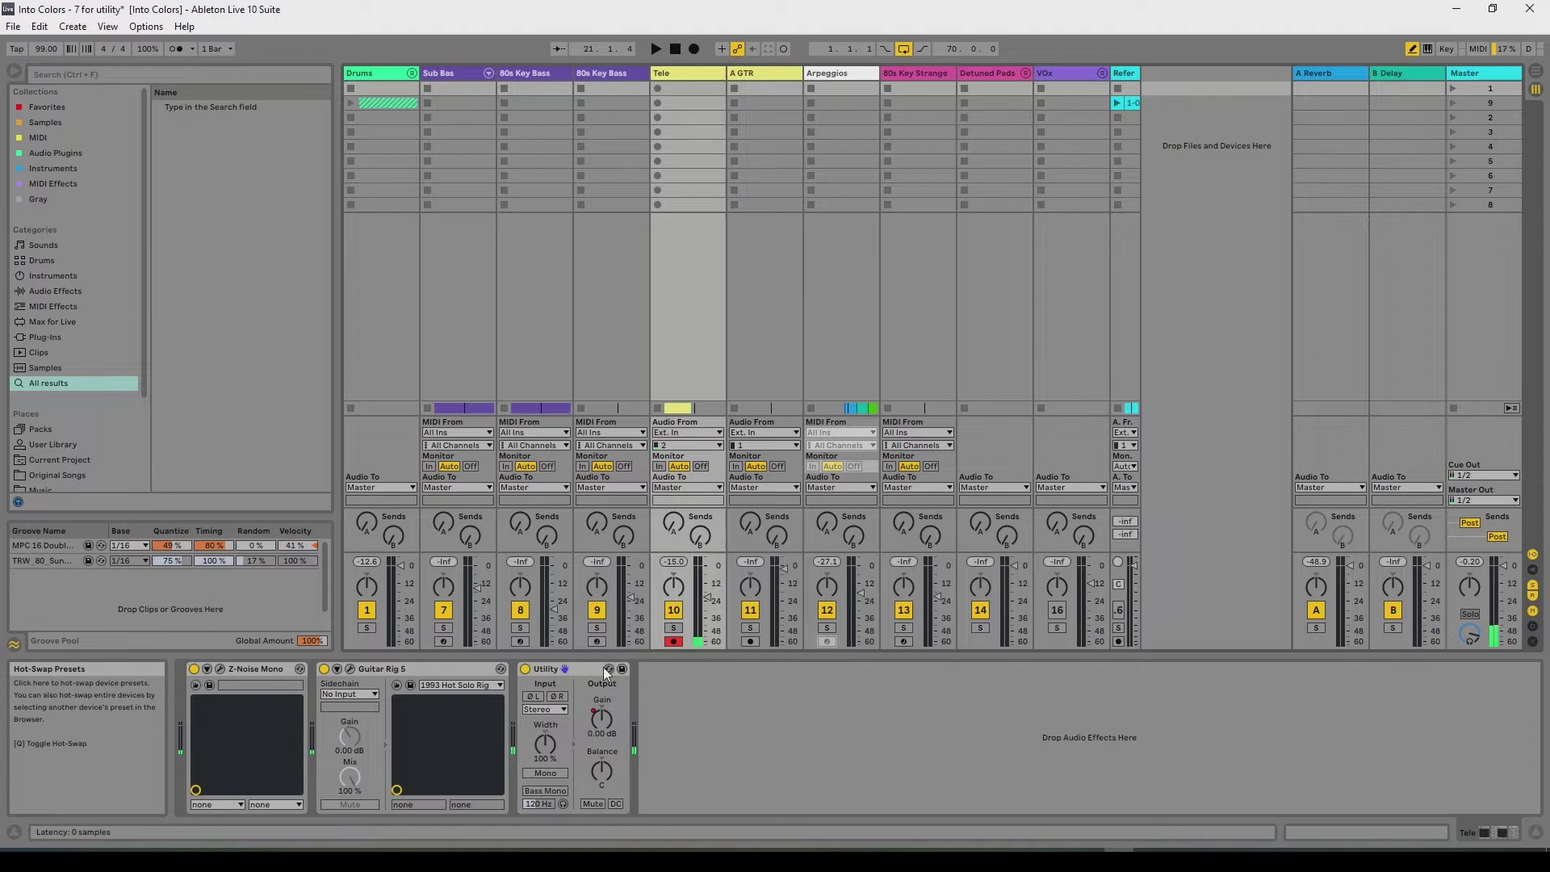
{"action": "key", "text": "Tab"}
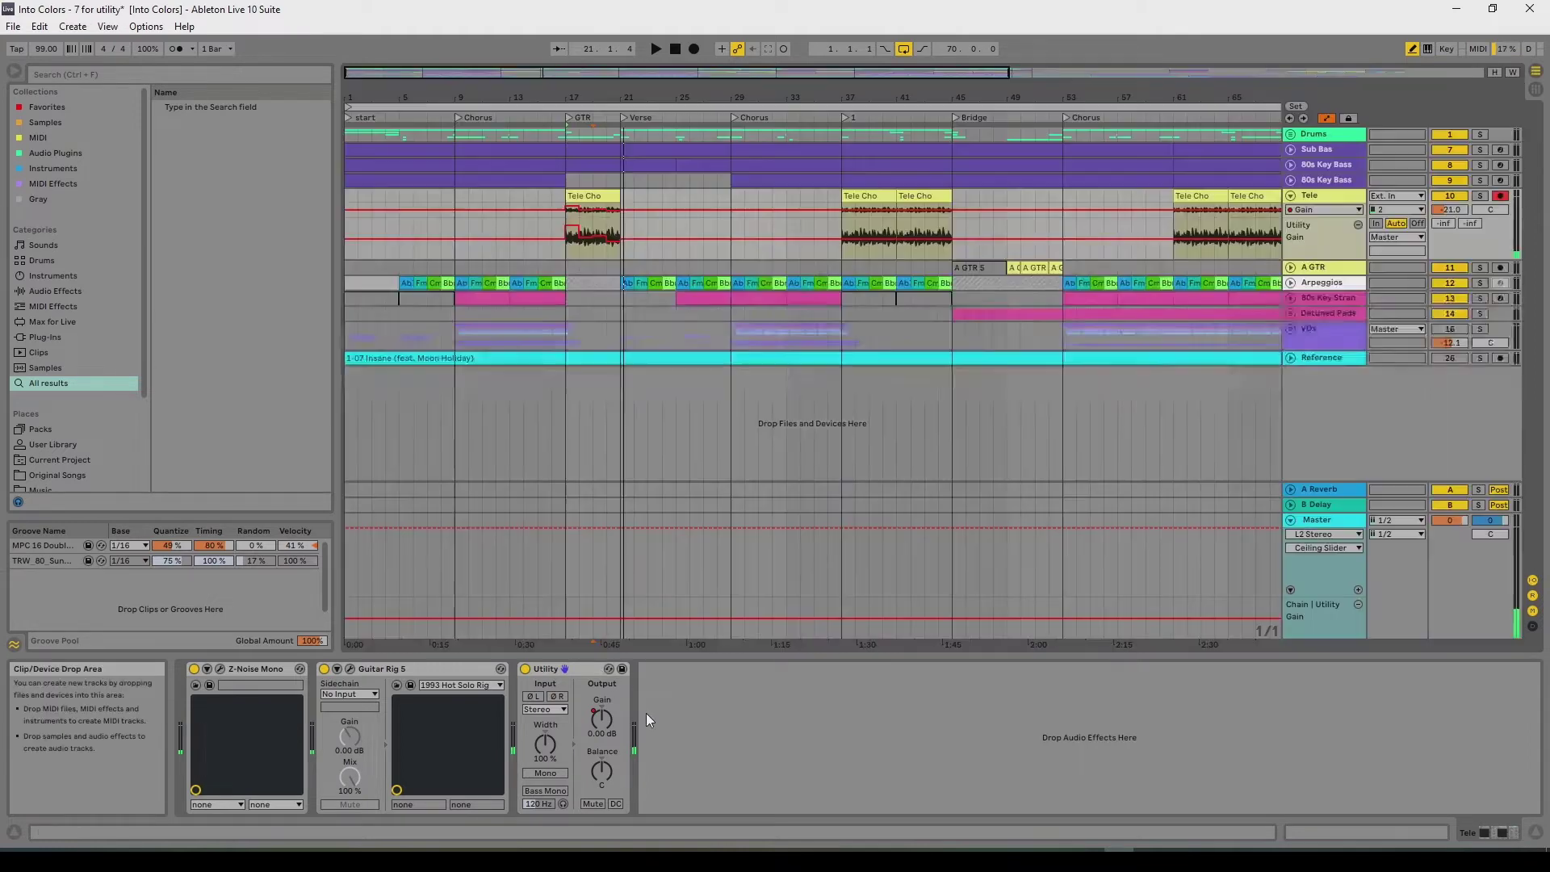
Step: Bring up the Master track's devices and select its -20 dB Utility
{"action": "left_click", "coordinate": [1321, 151]}
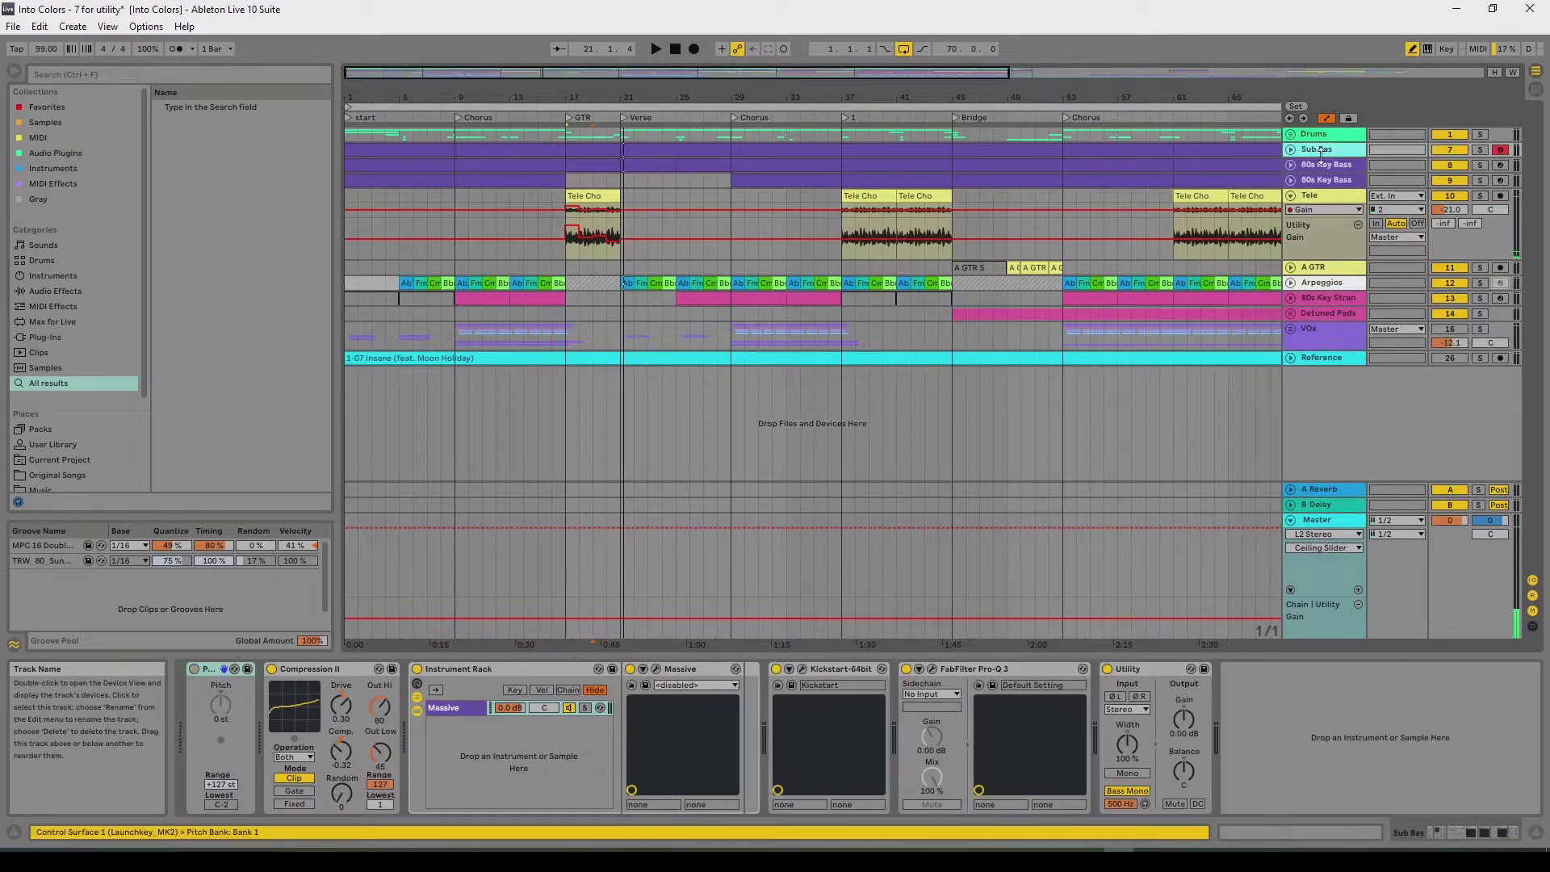
{"action": "left_click", "coordinate": [1323, 522]}
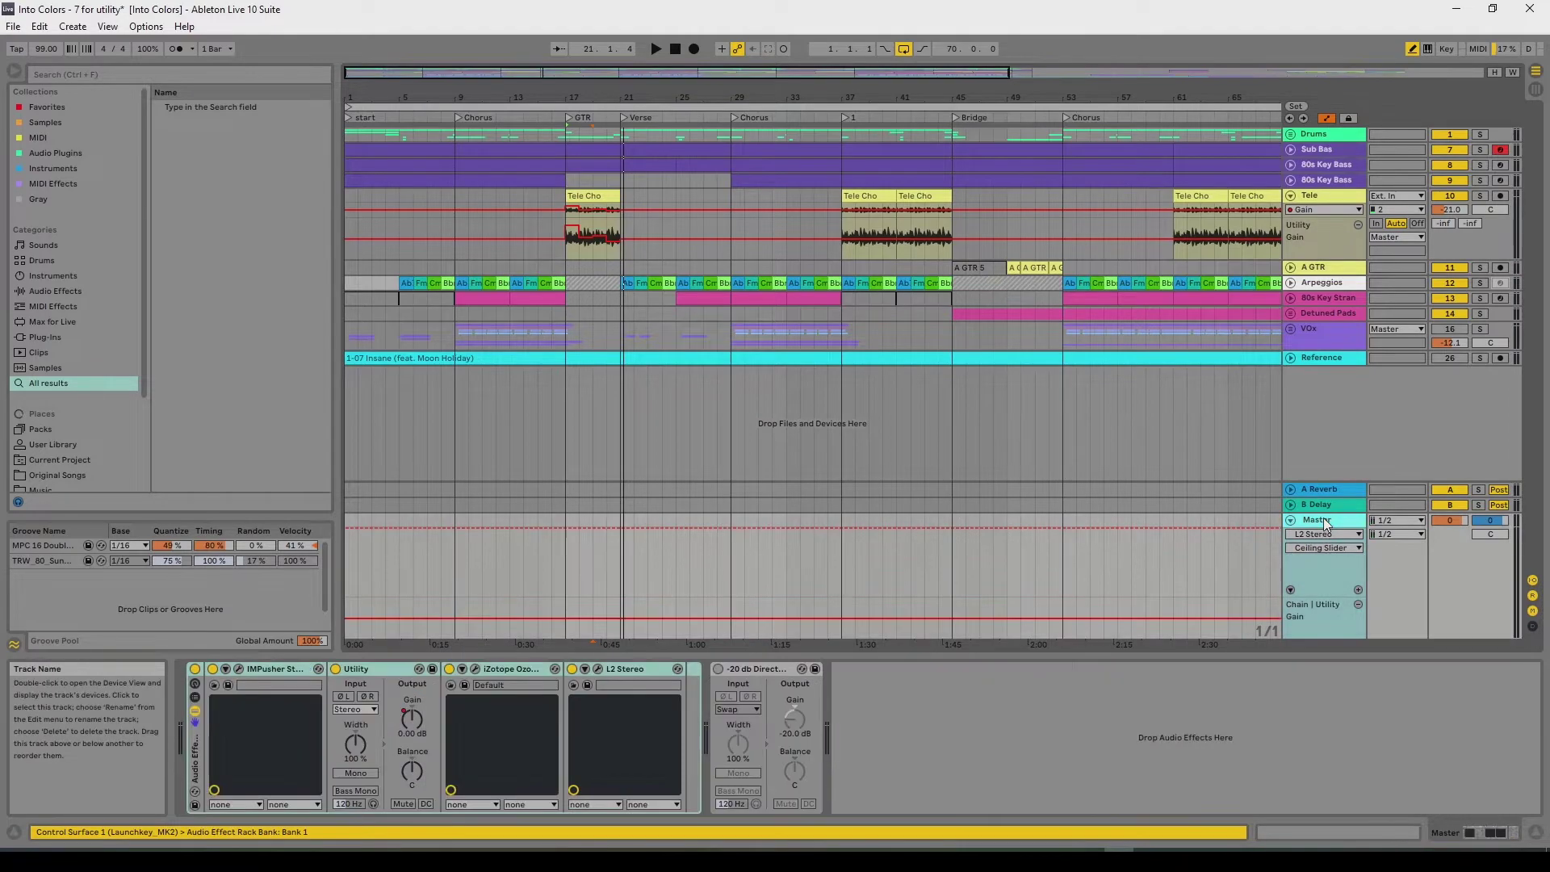
{"action": "left_click", "coordinate": [762, 670]}
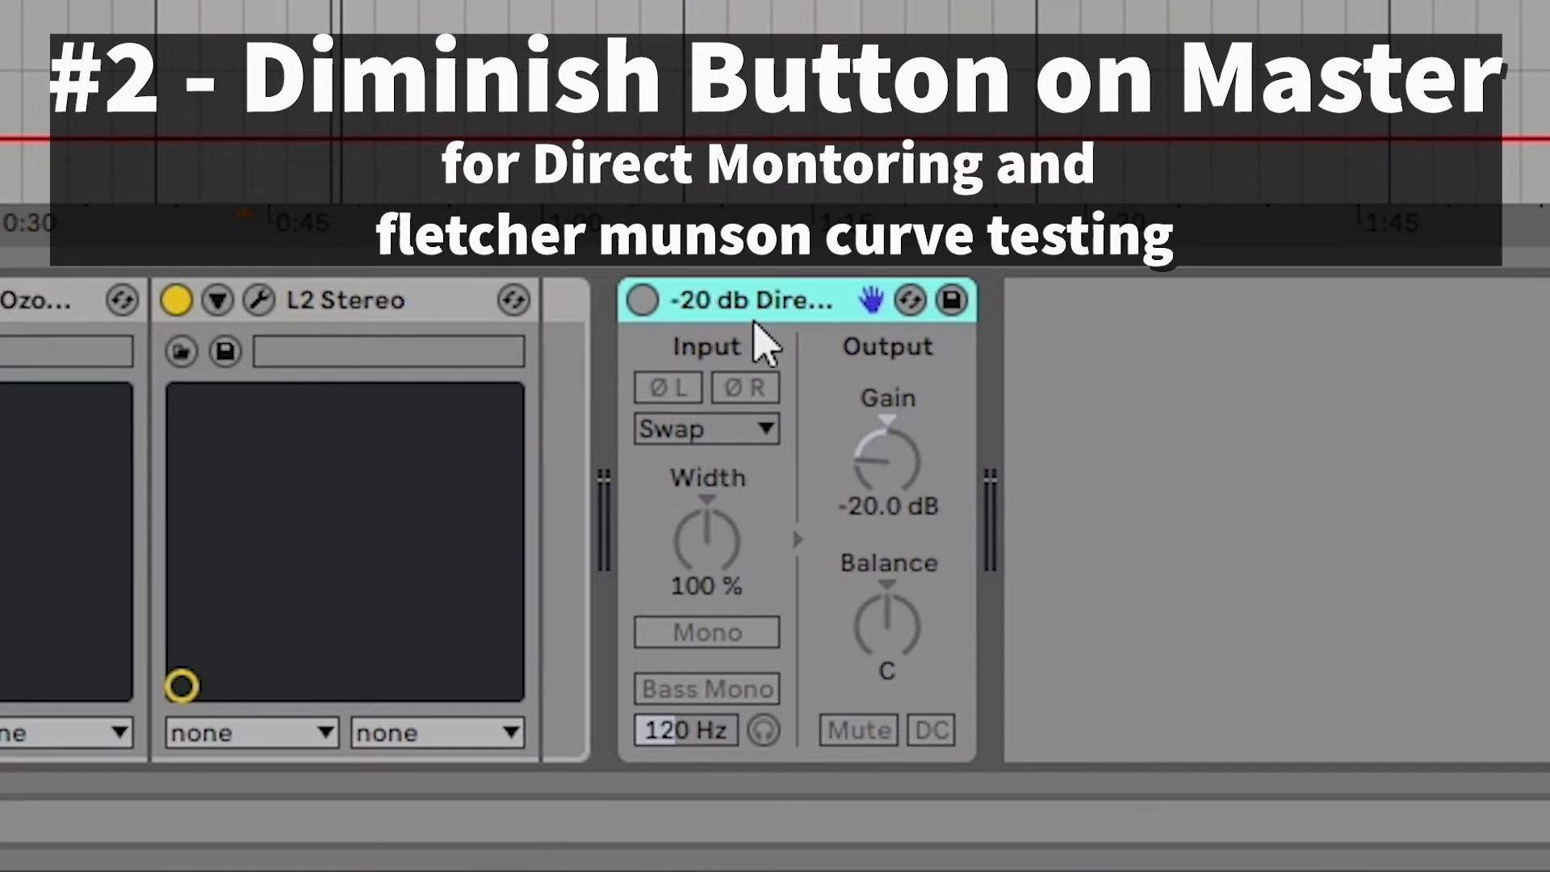
Step: Play the mix while toggling the -20 dB Utility on and off, leaving it off
{"action": "left_click", "coordinate": [644, 302]}
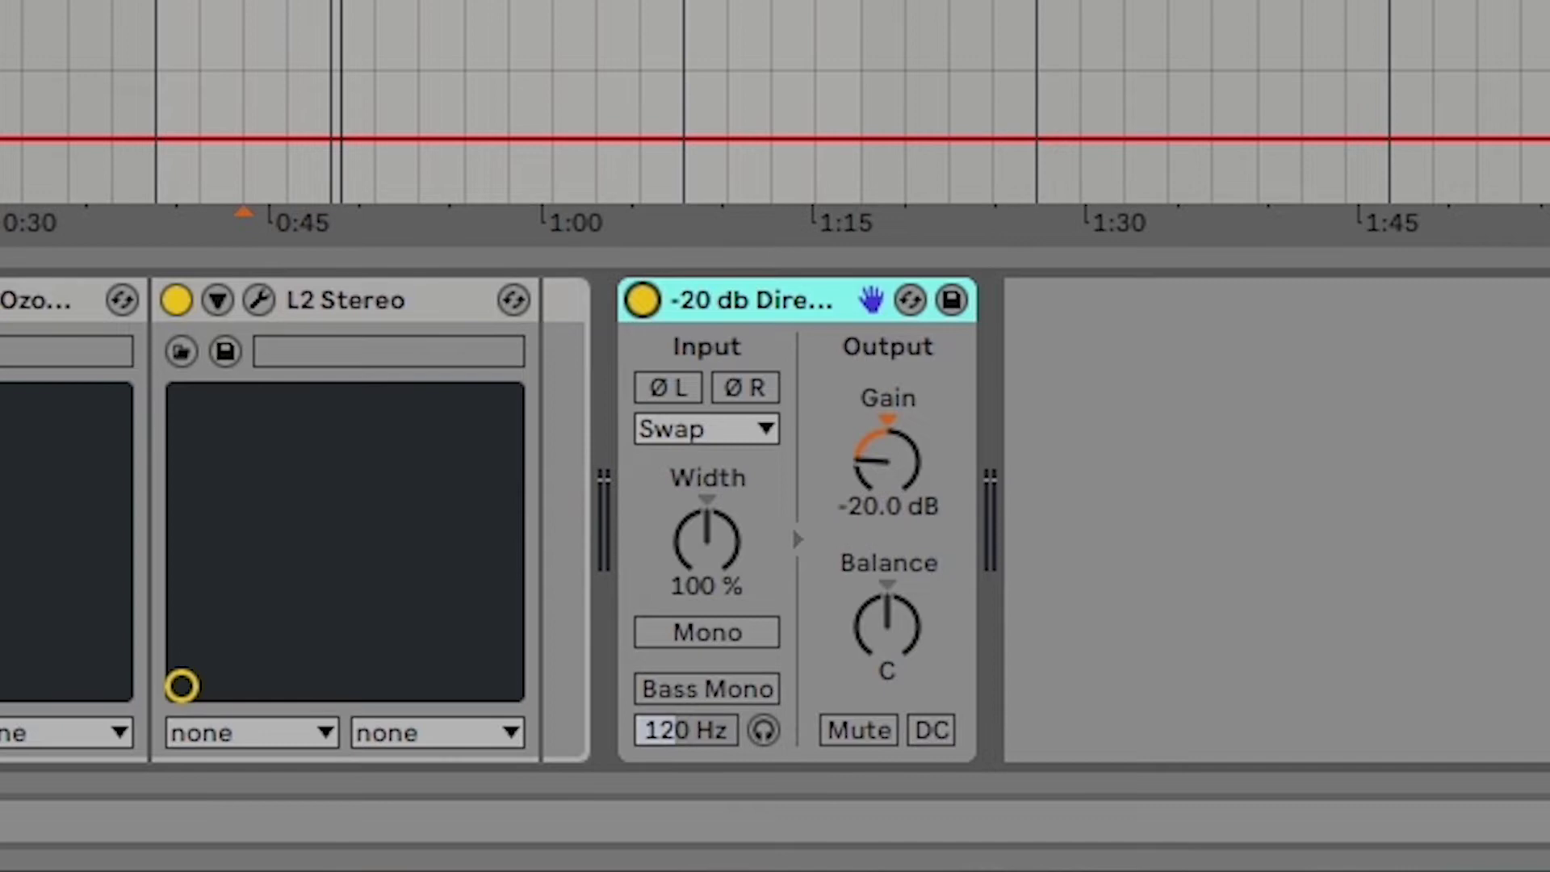
{"action": "key", "text": "space"}
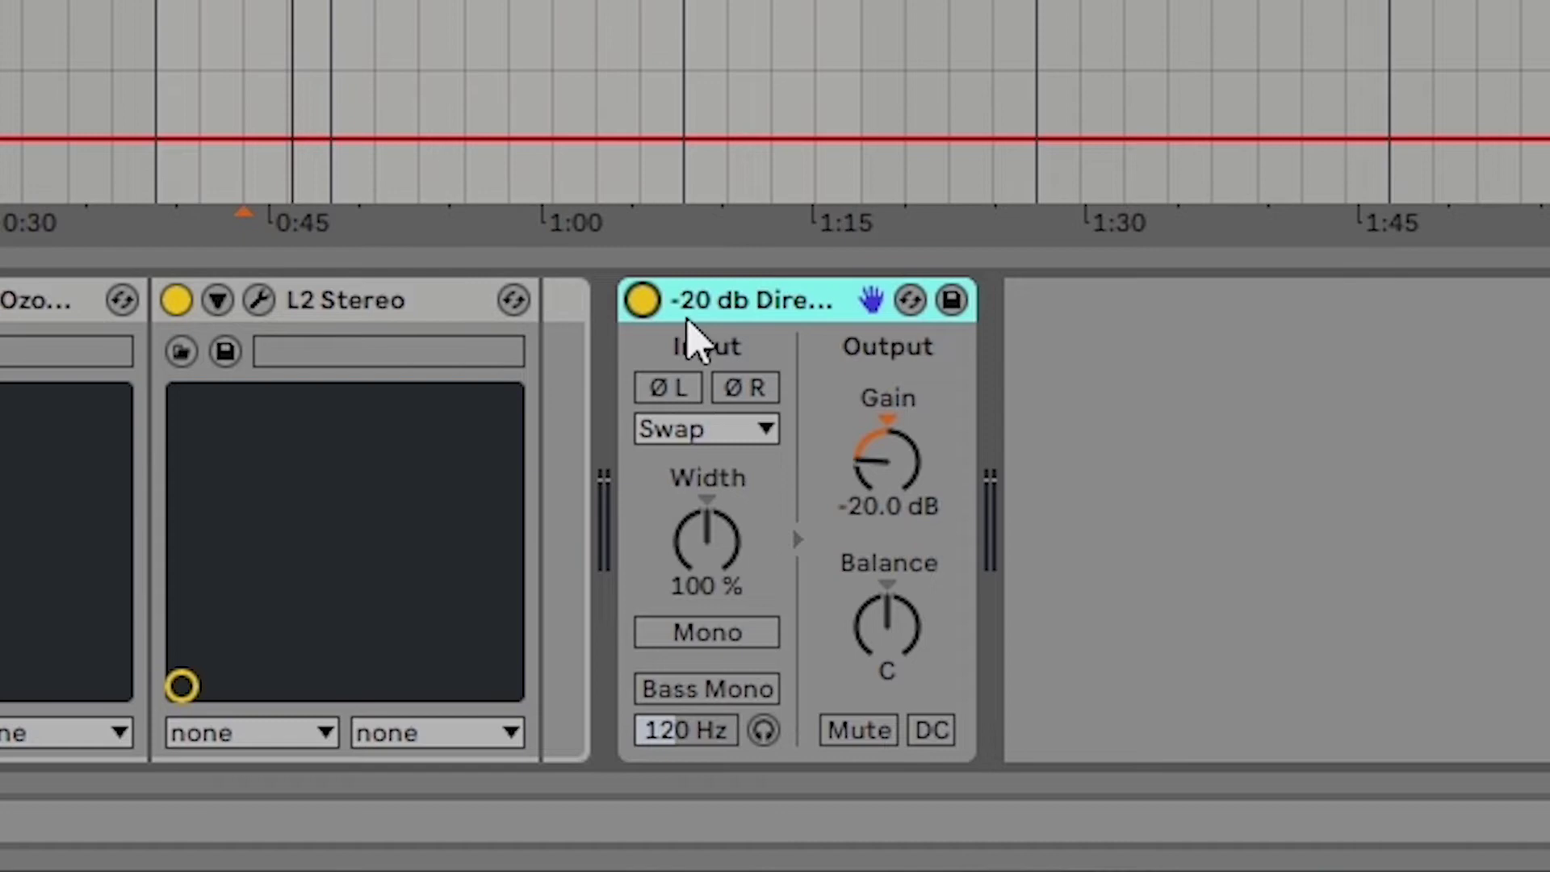
{"action": "left_click", "coordinate": [636, 303]}
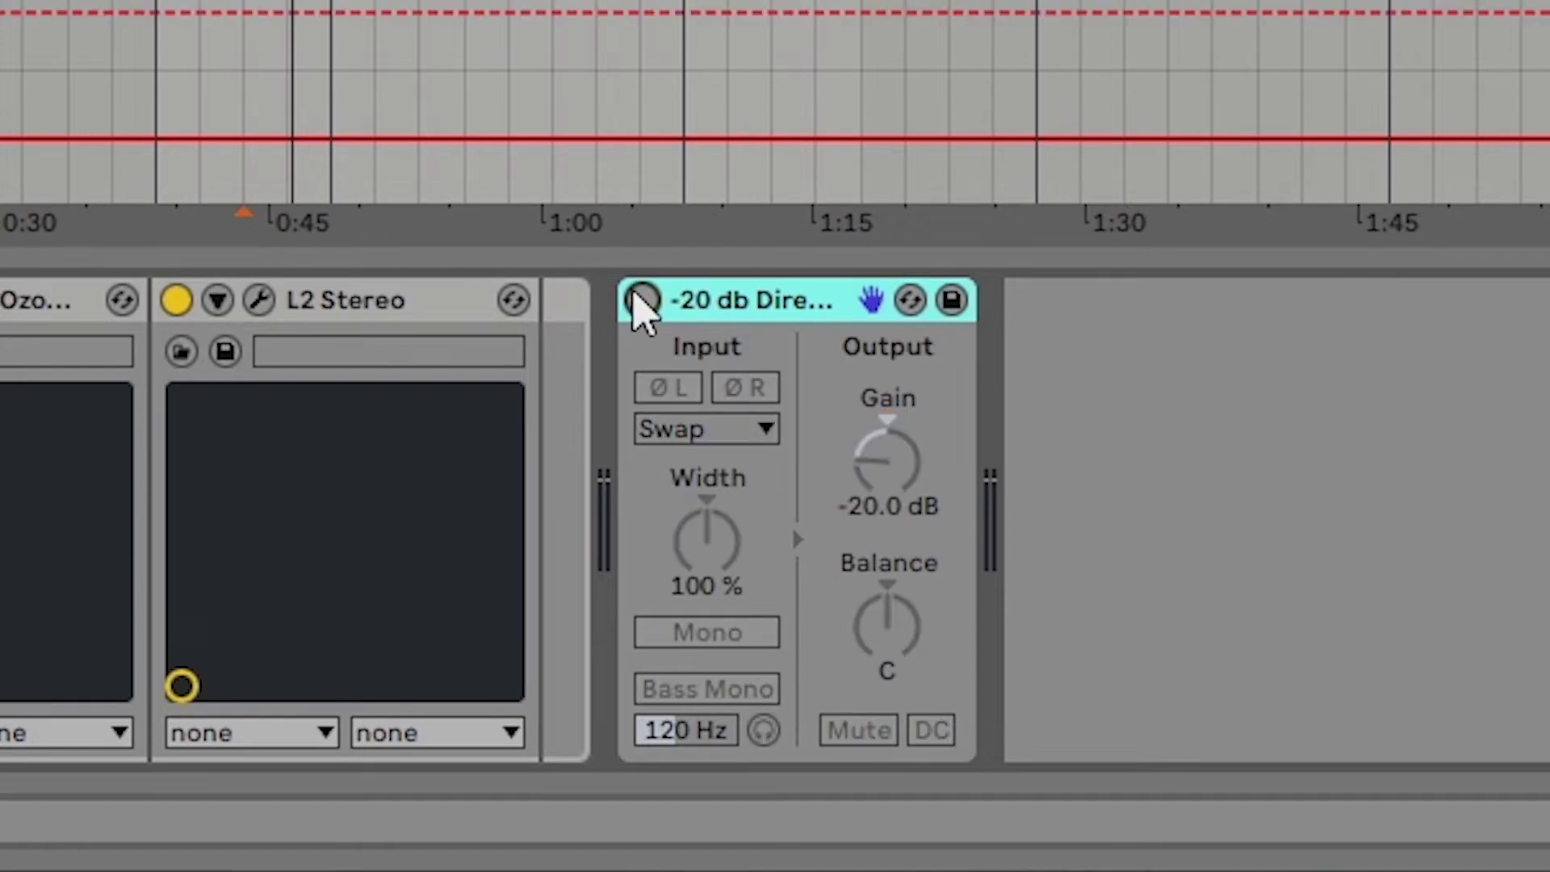
{"action": "left_click", "coordinate": [636, 303]}
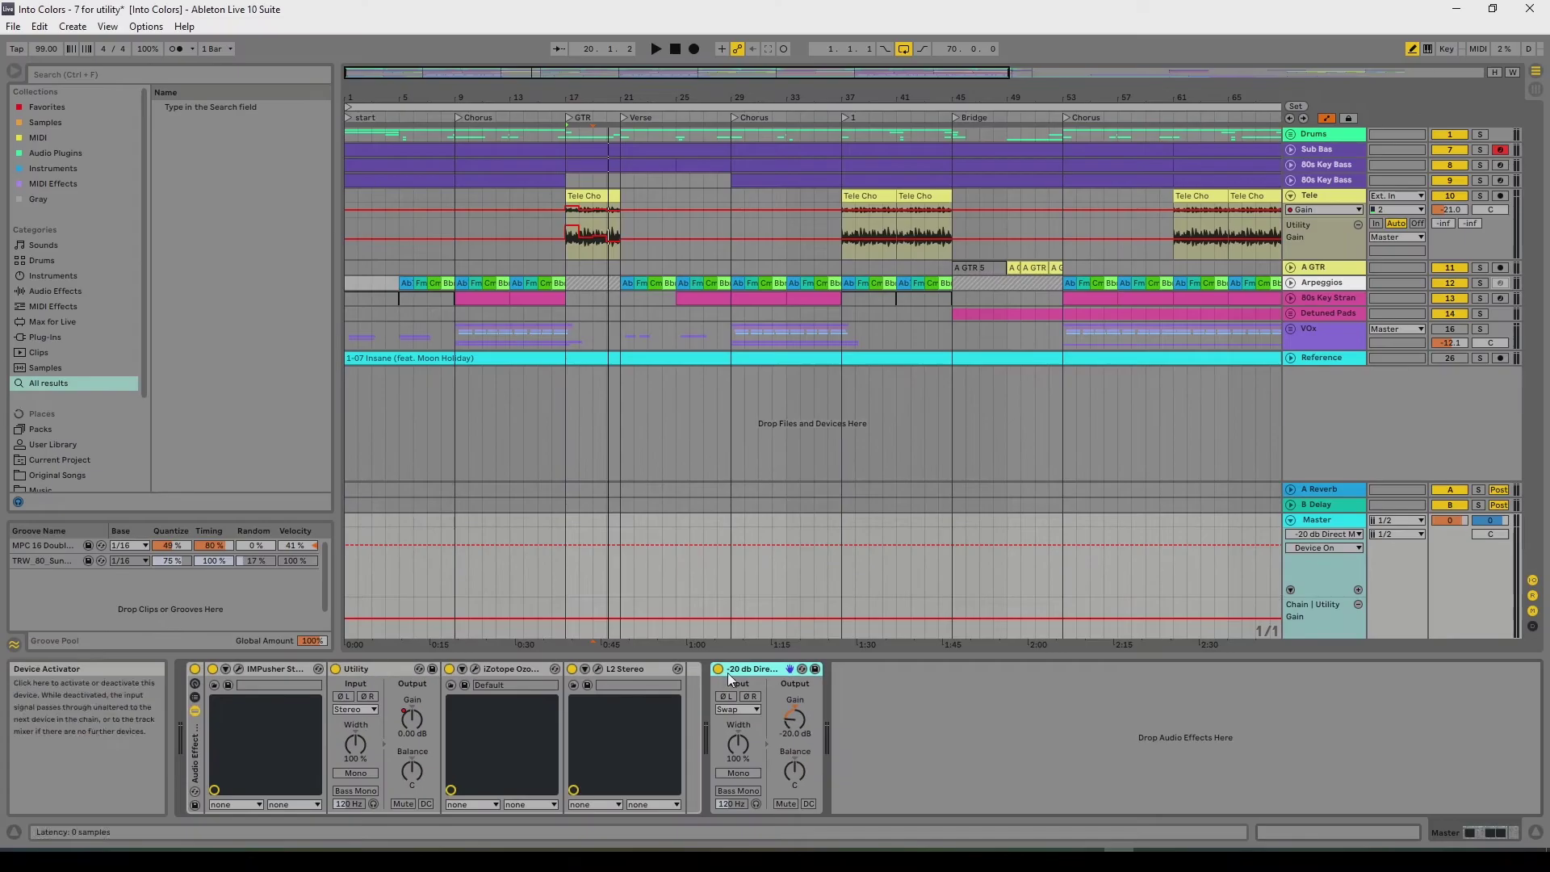
{"action": "left_click", "coordinate": [643, 302]}
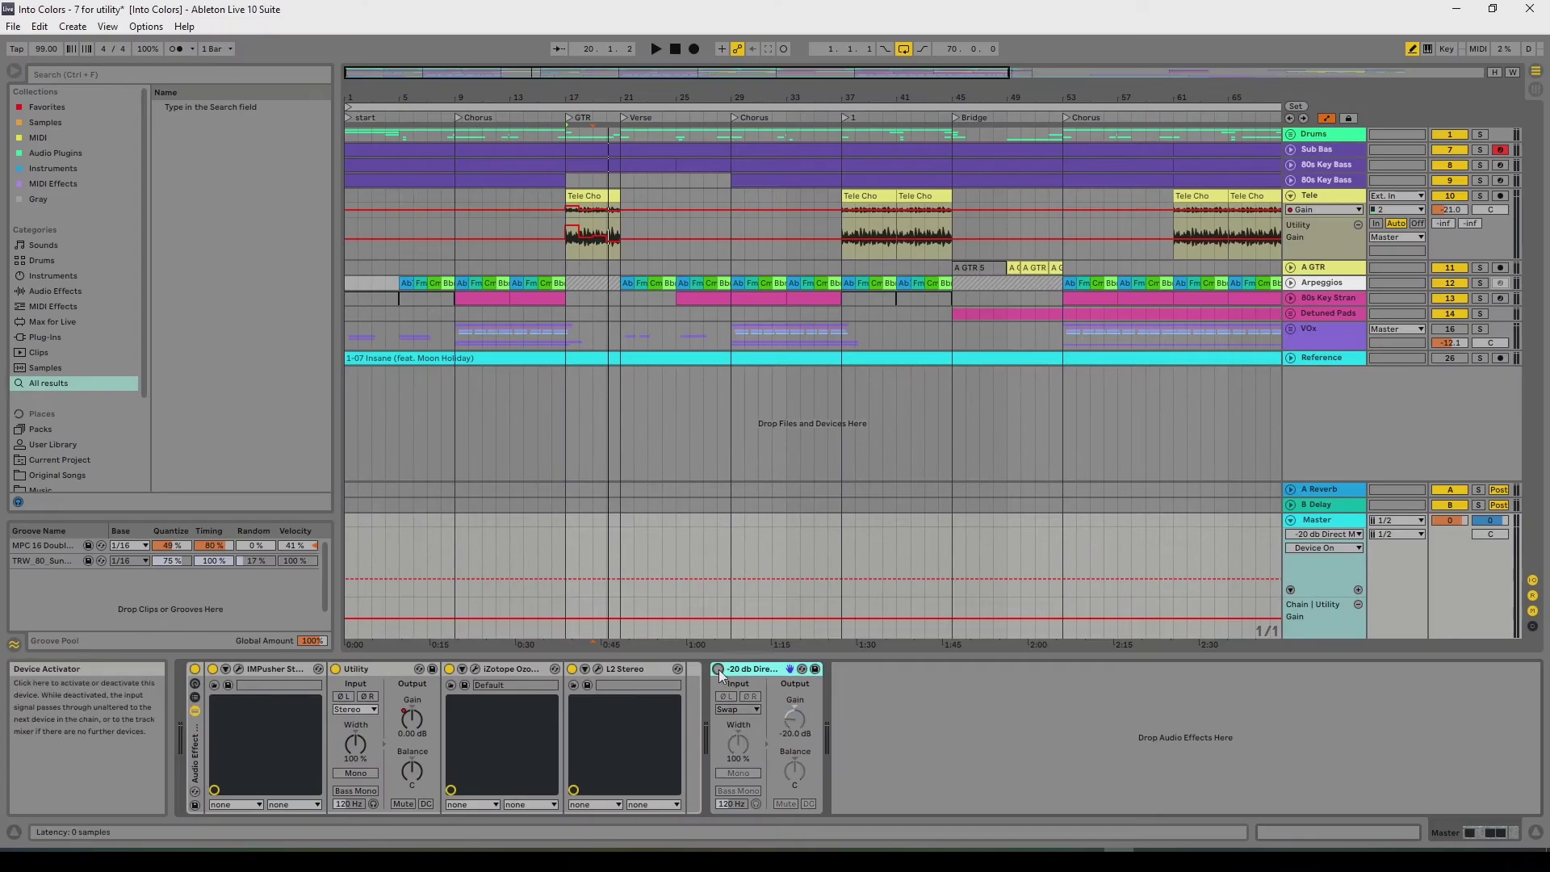
{"action": "right_click", "coordinate": [936, 733]}
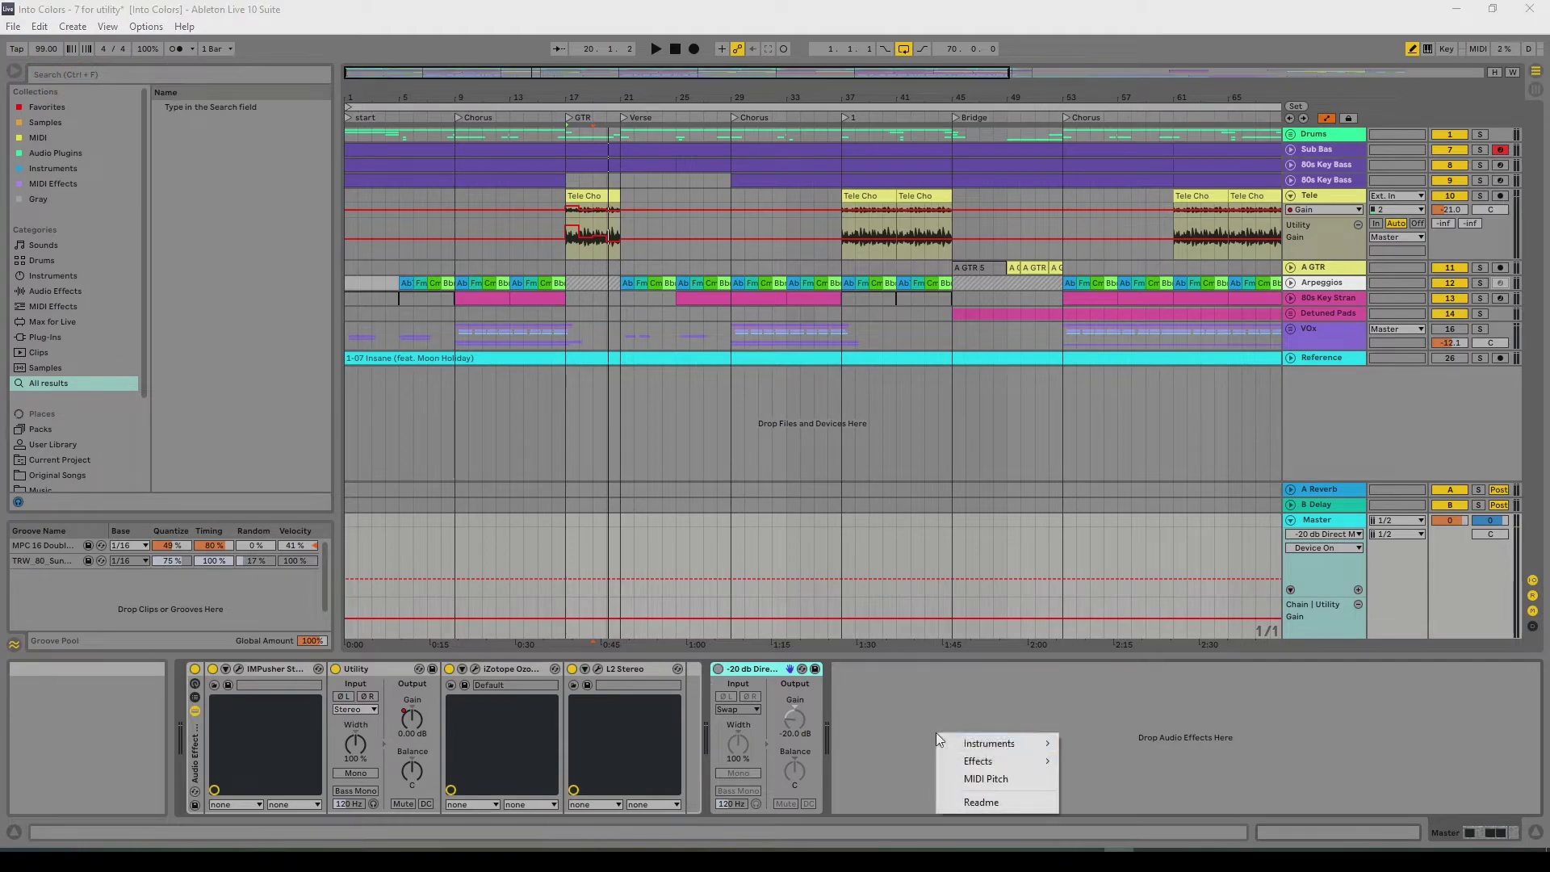
{"action": "mouse_move", "coordinate": [1022, 763]}
{"action": "left_click", "coordinate": [1130, 690]}
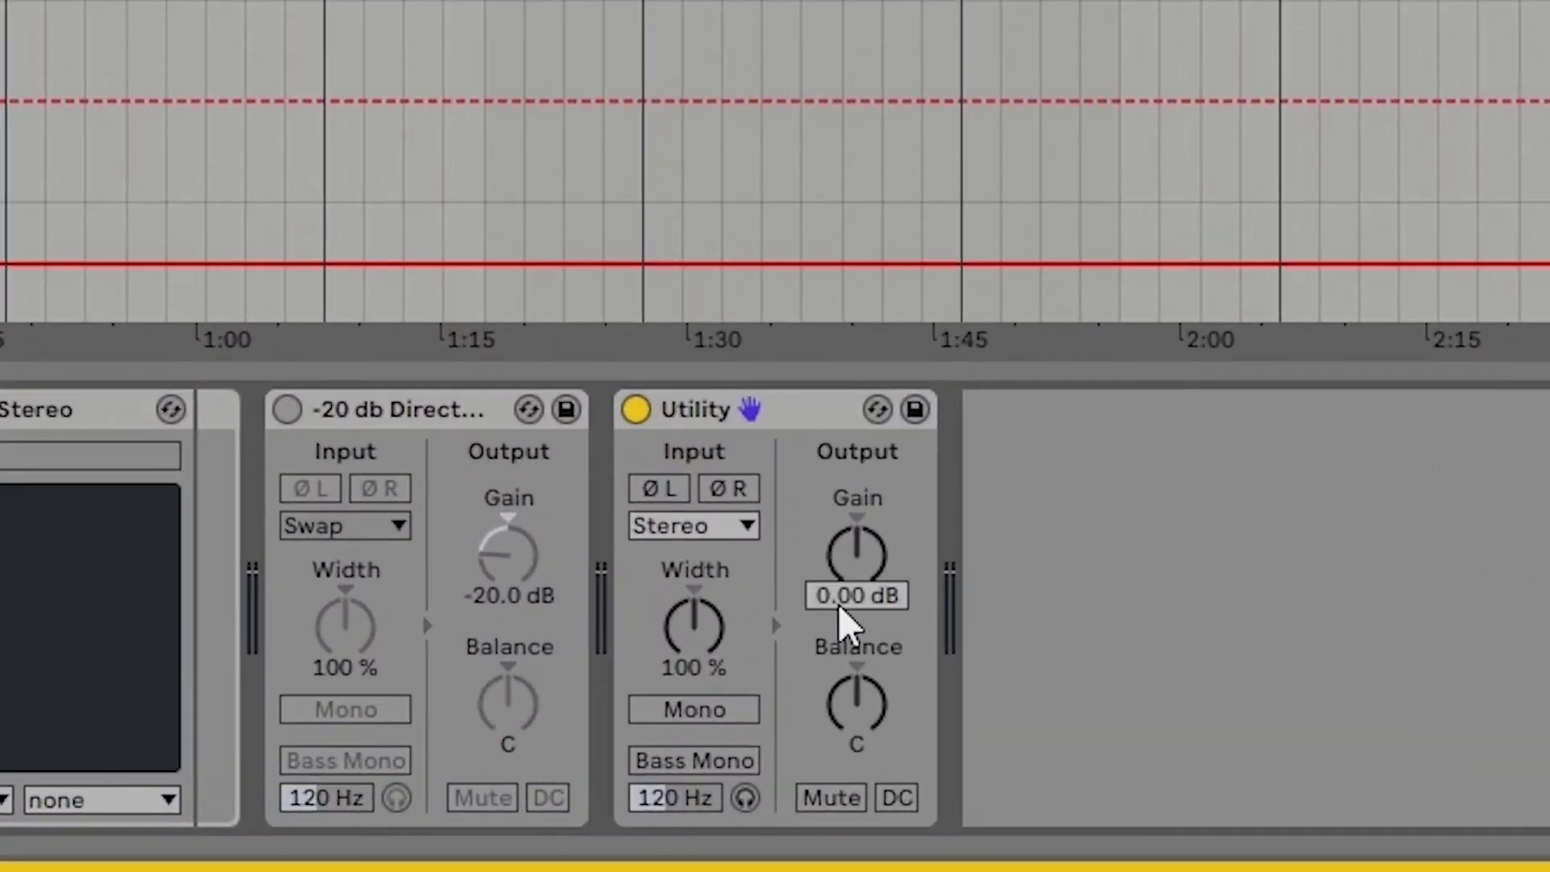
{"action": "left_click", "coordinate": [841, 601]}
{"action": "type", "text": "-10"}
{"action": "key", "text": "Return"}
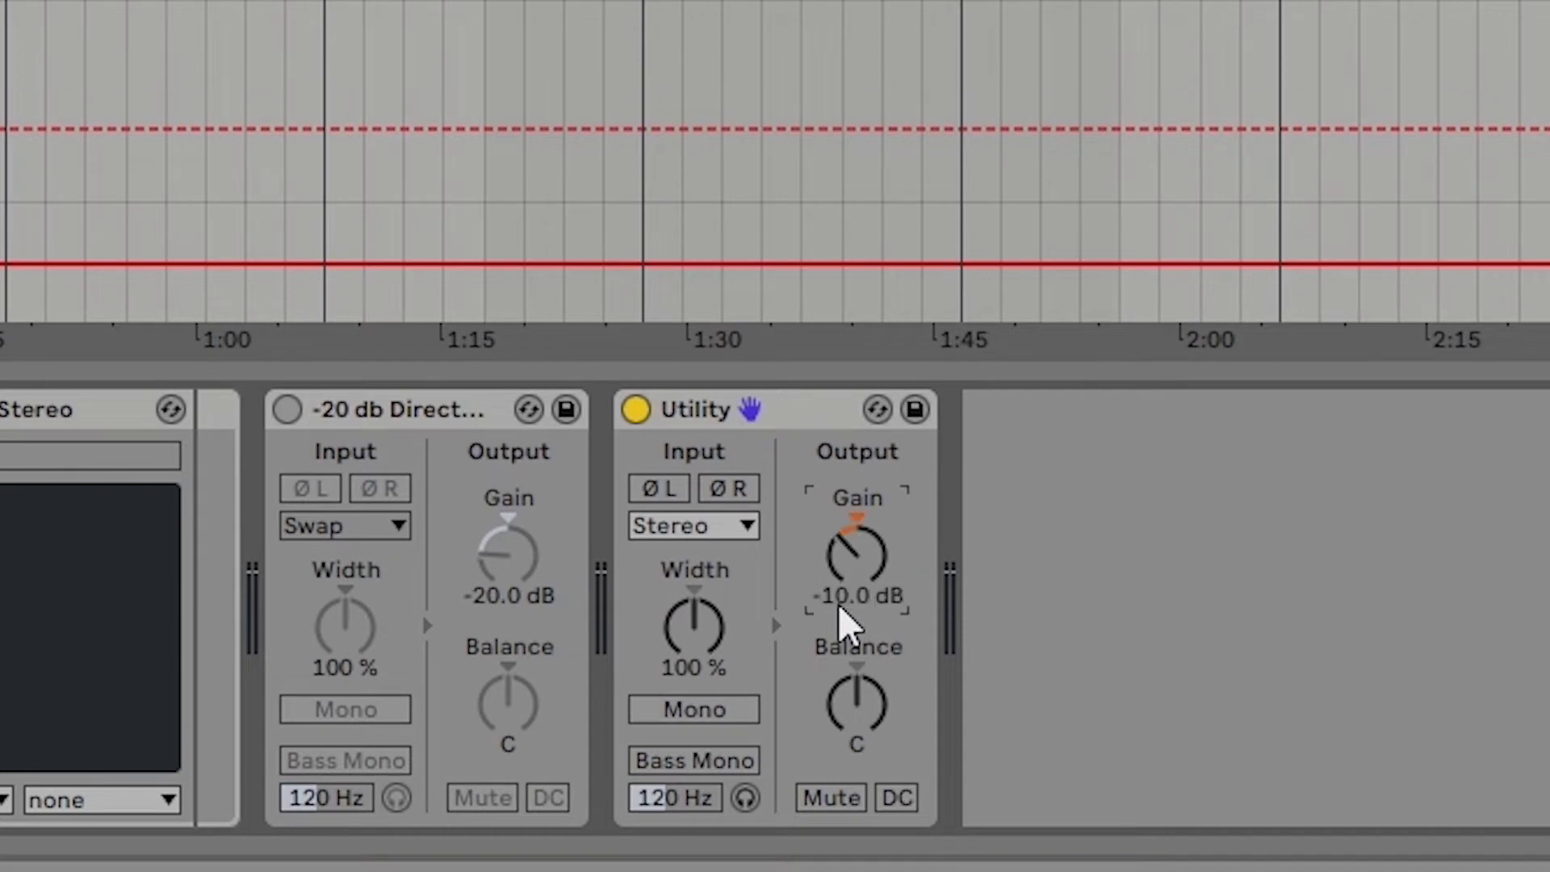
{"action": "left_click", "coordinate": [636, 410]}
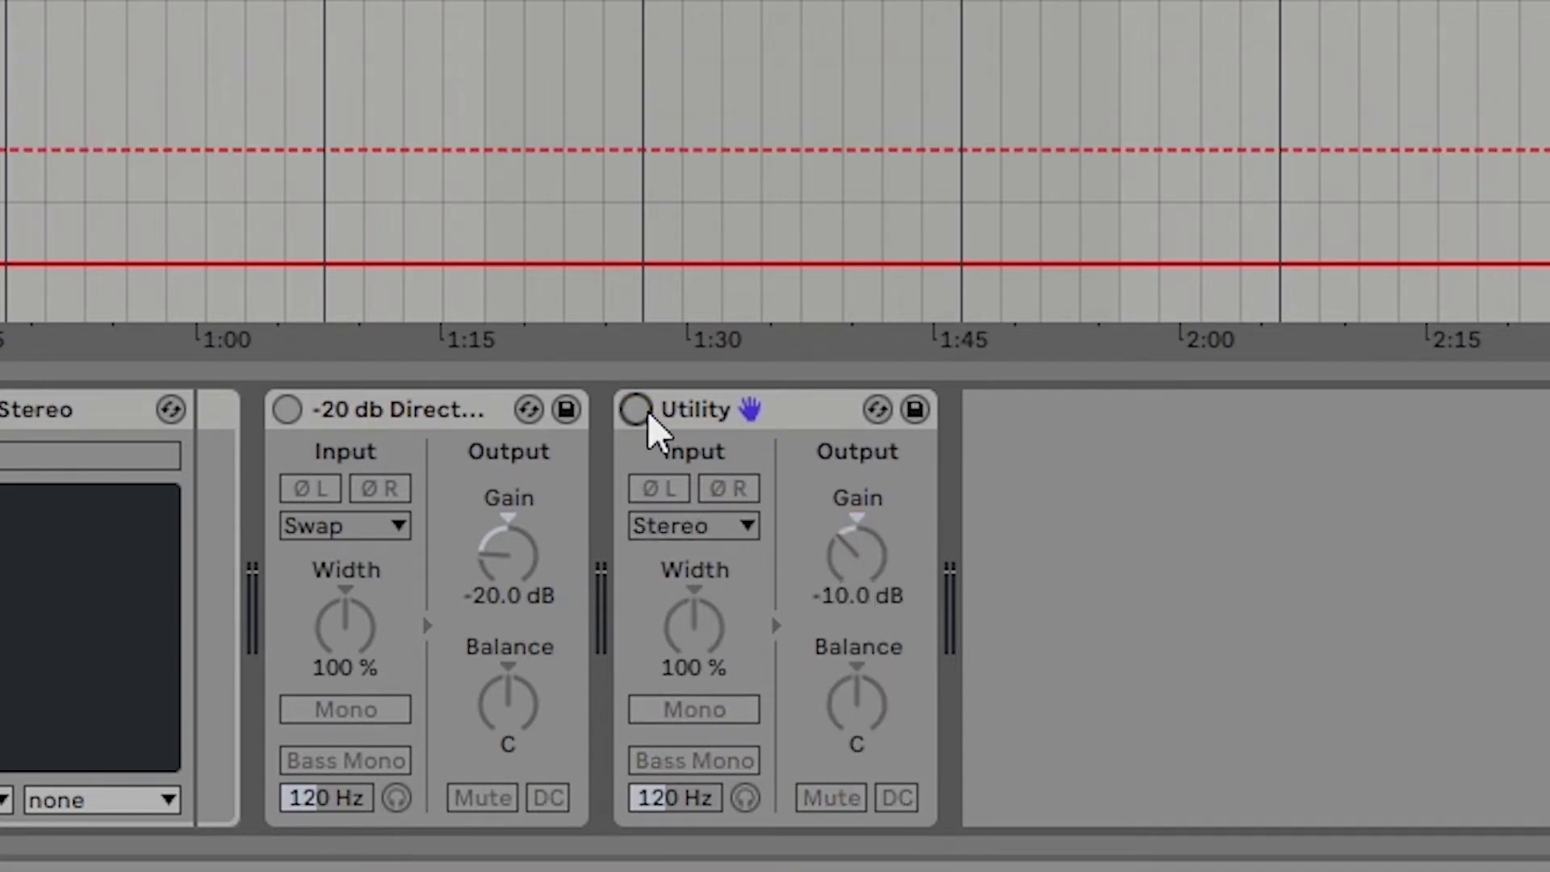
{"action": "left_click", "coordinate": [649, 419]}
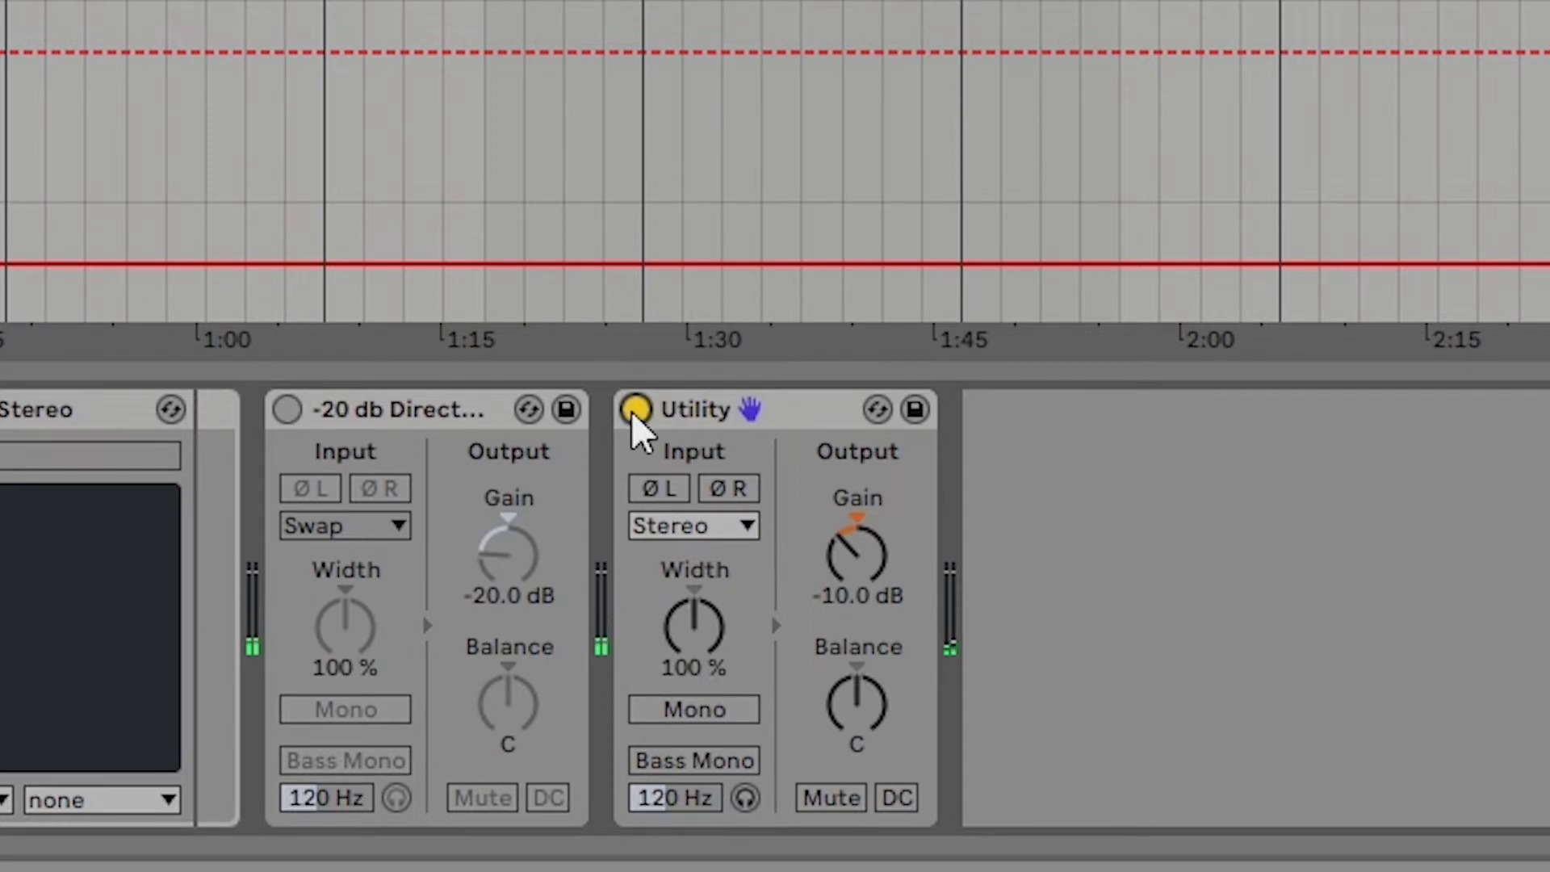
{"action": "left_click", "coordinate": [635, 411]}
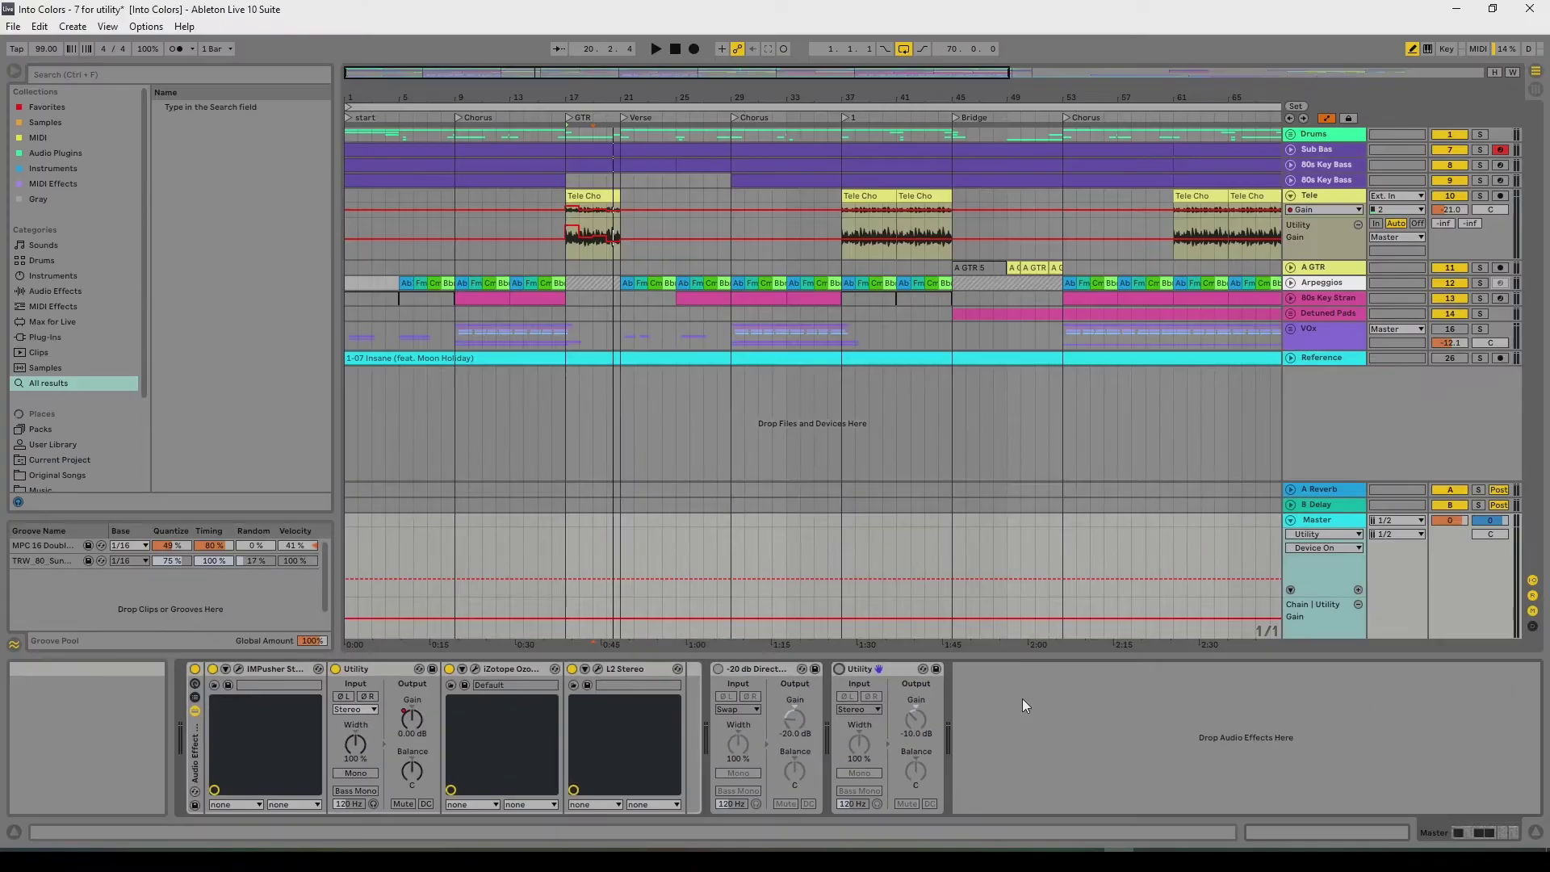
{"action": "key", "text": "Delete"}
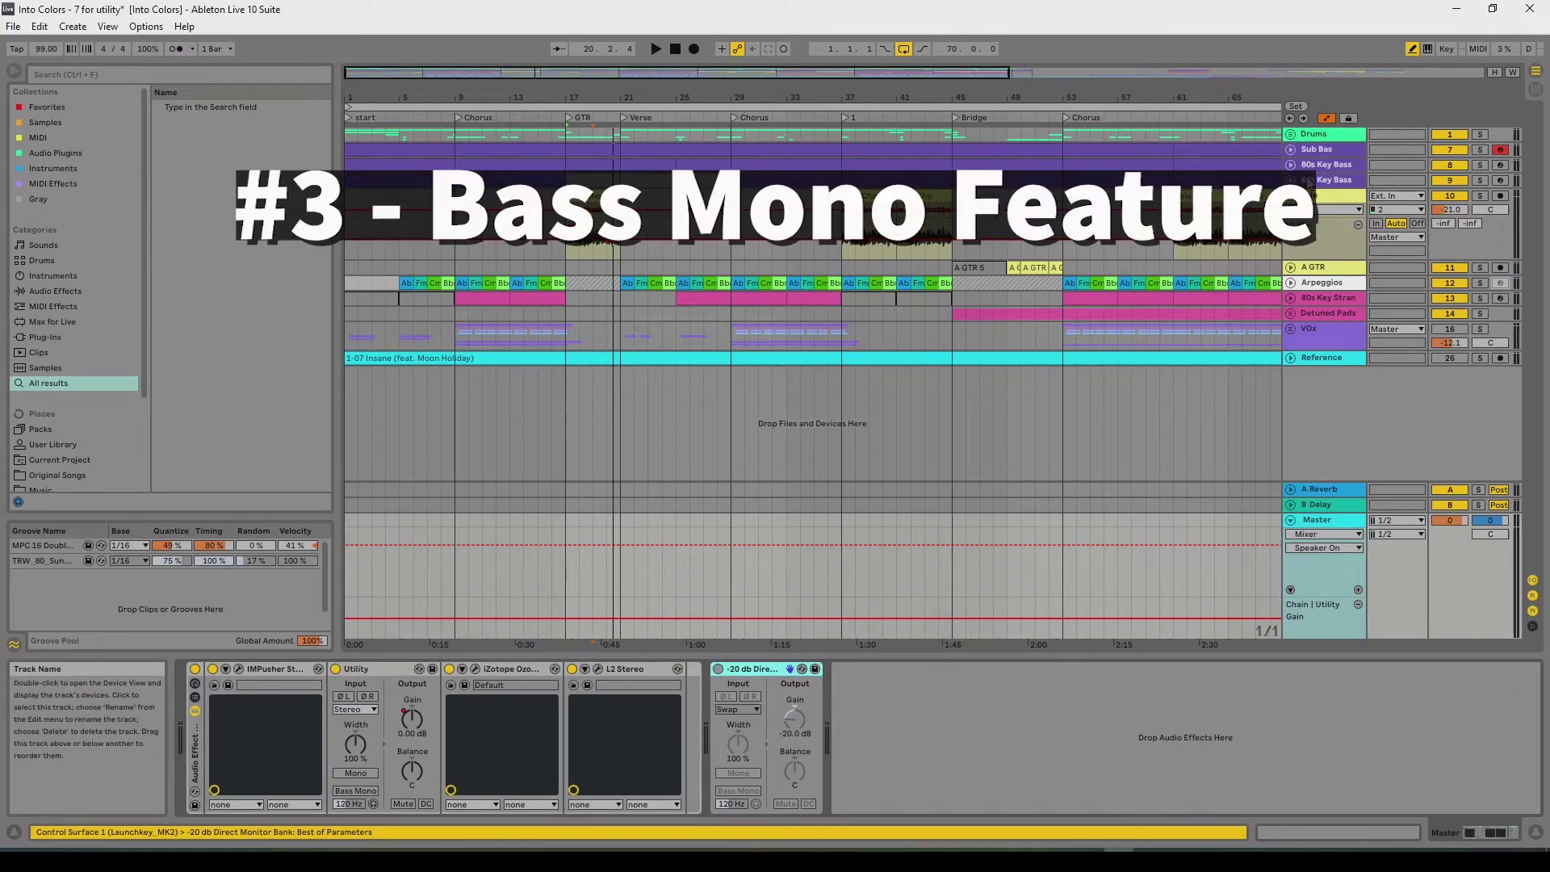
Step: Show the Sub Bas track's devices, solo it and briefly play it
{"action": "left_click", "coordinate": [1324, 167]}
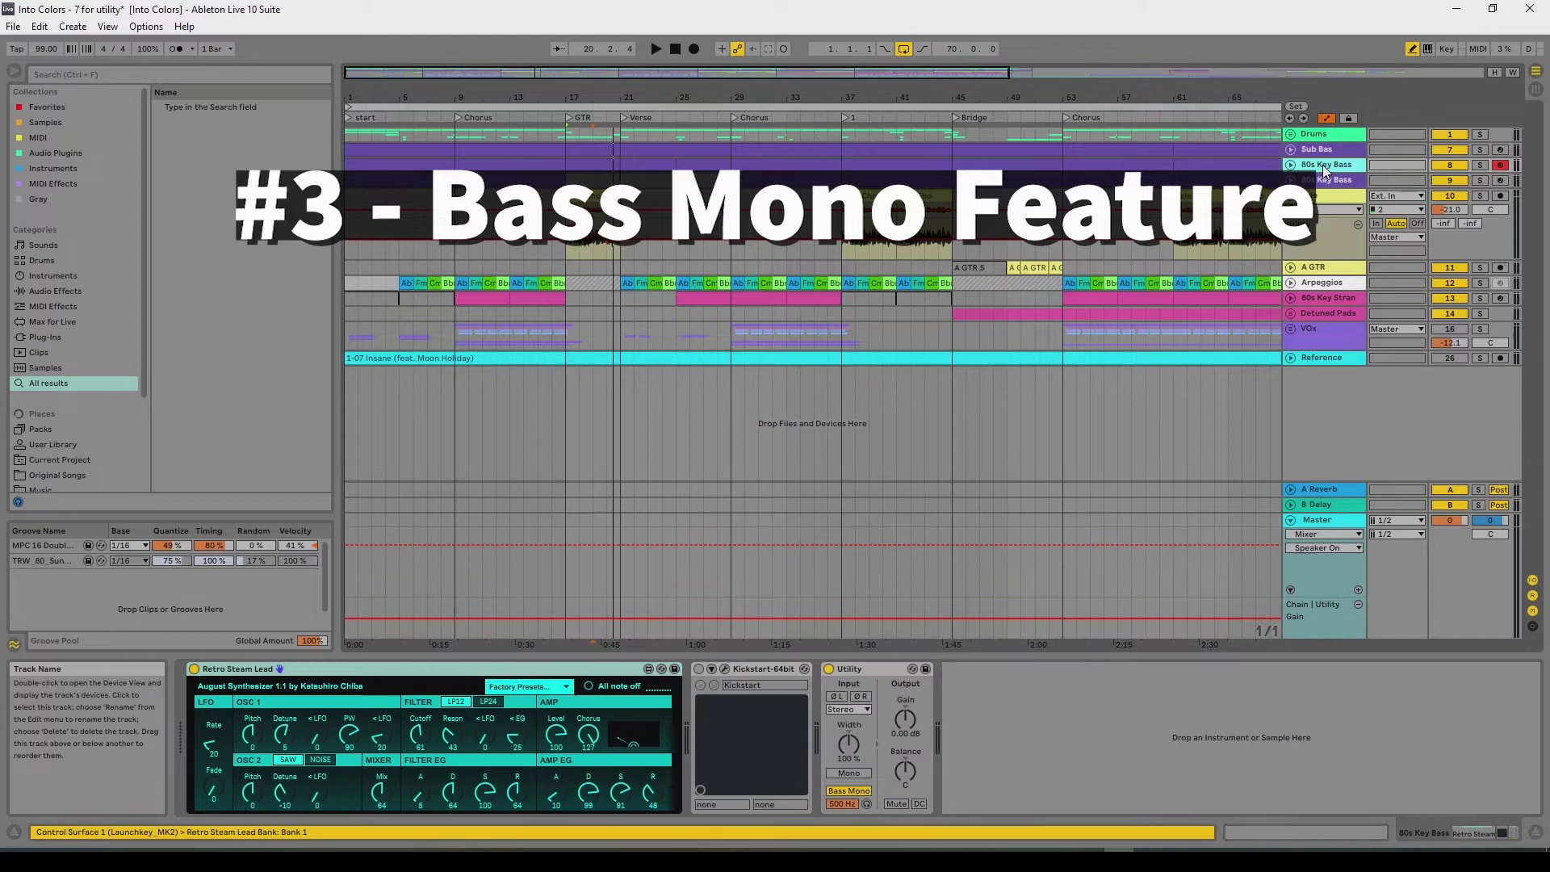
{"action": "left_click", "coordinate": [1328, 151]}
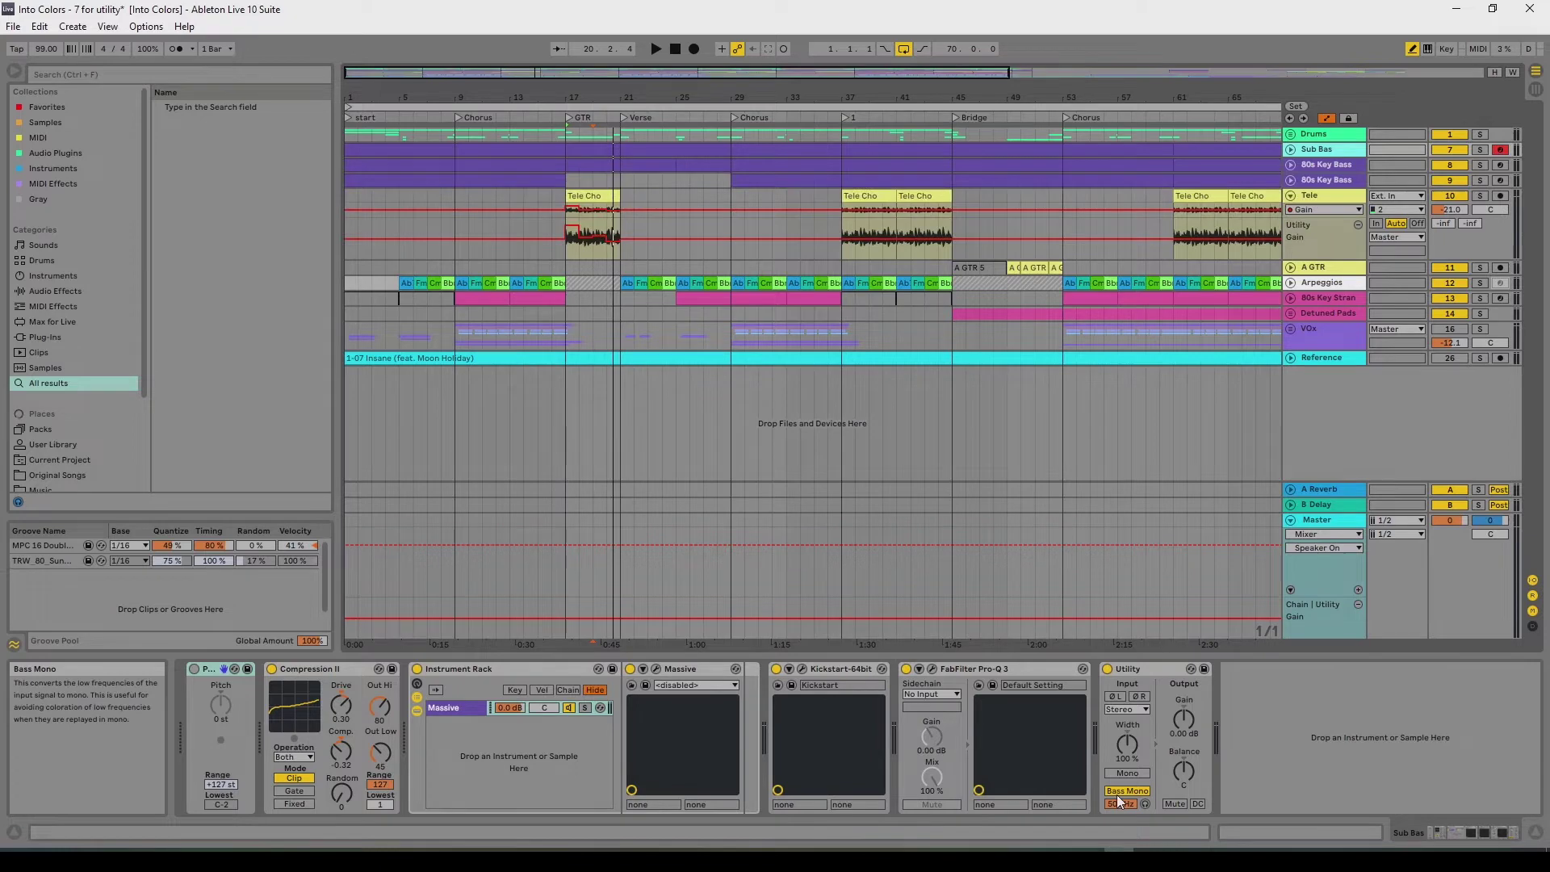
{"action": "left_click", "coordinate": [1480, 150]}
{"action": "key", "text": "space"}
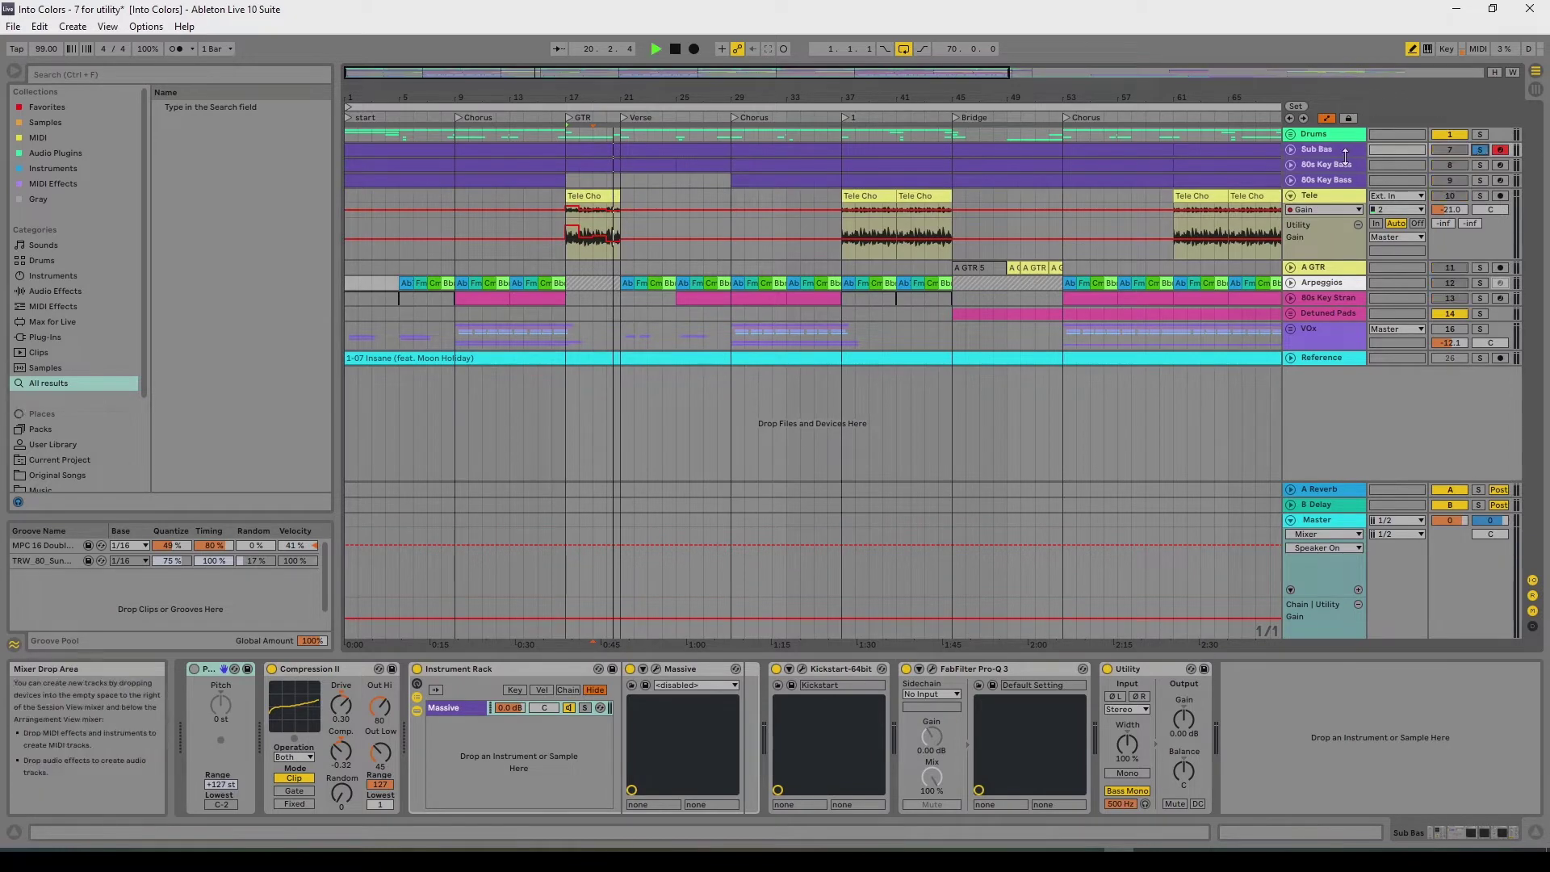
{"action": "key", "text": "space"}
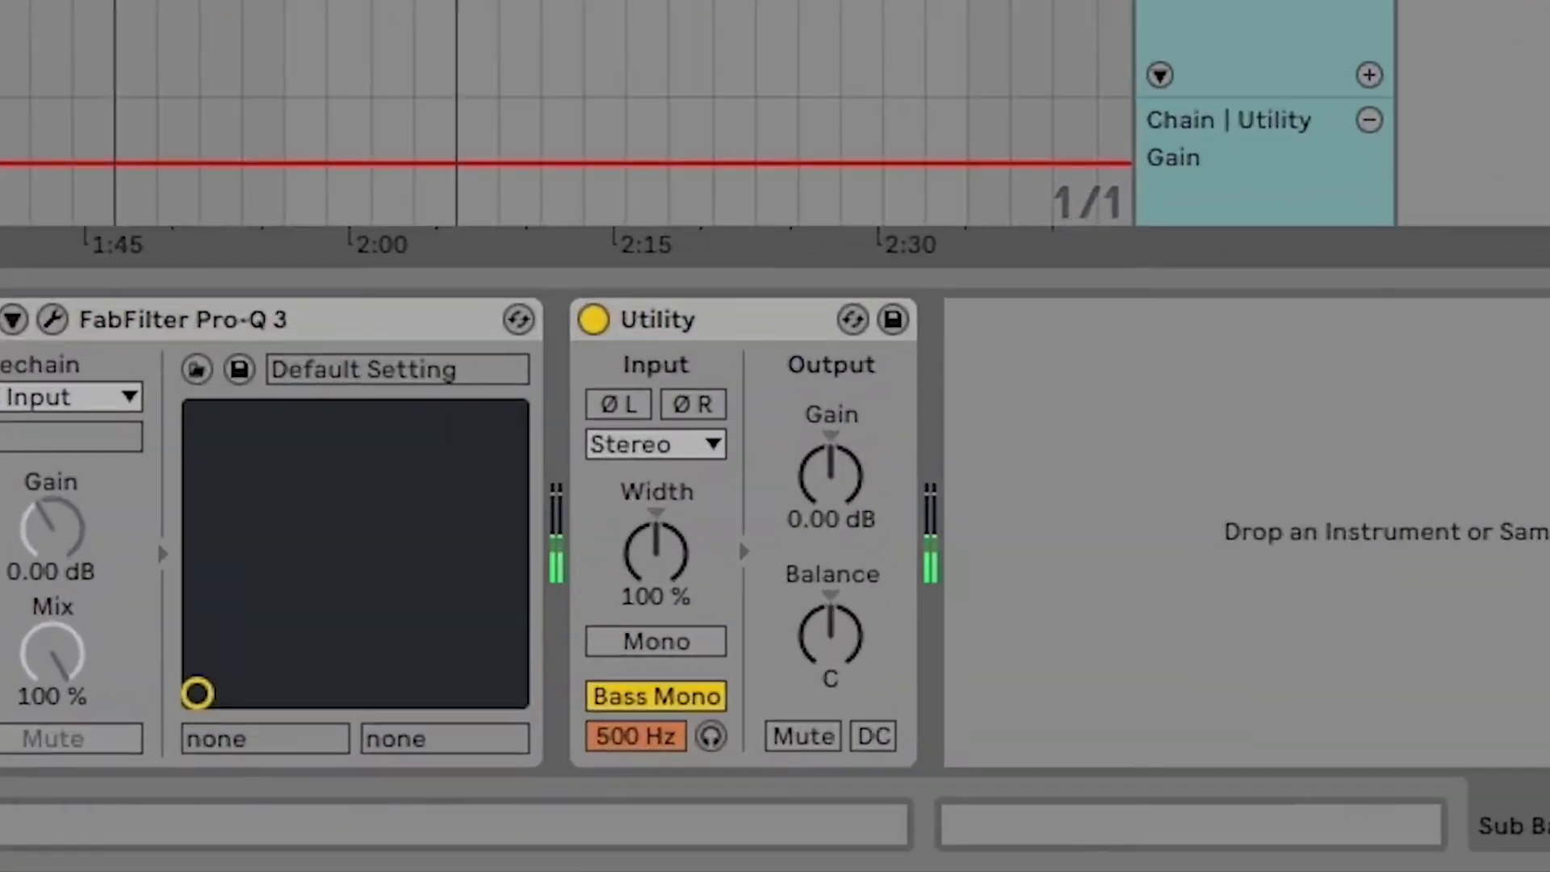
Step: Toggle Bass Mono off and back on, and set its cutoff frequency to 500 Hz
{"action": "left_click", "coordinate": [1122, 793]}
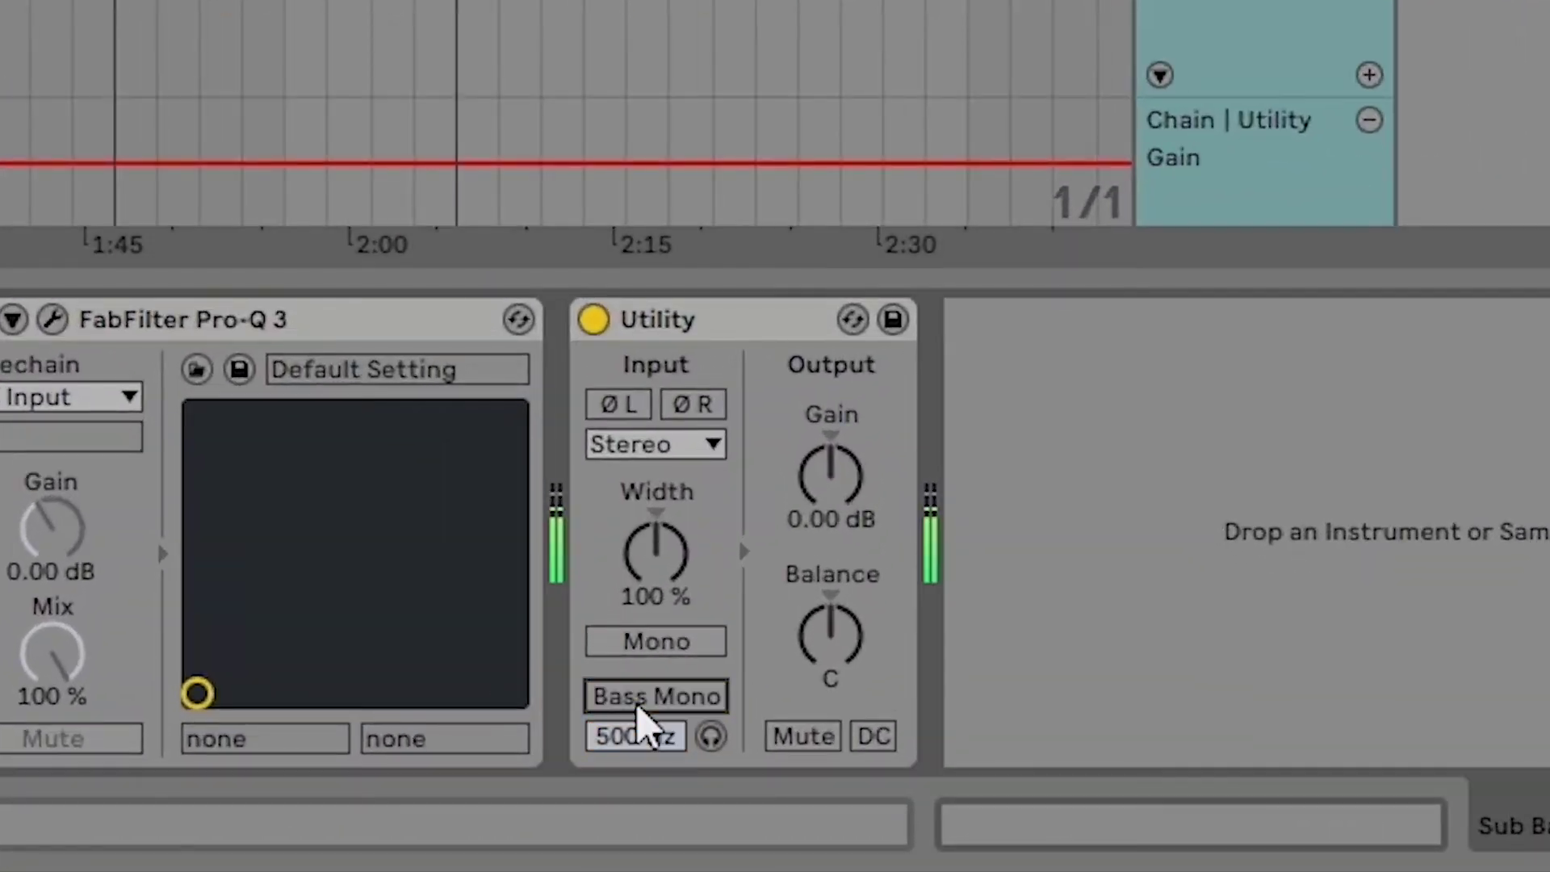
{"action": "left_click", "coordinate": [643, 700]}
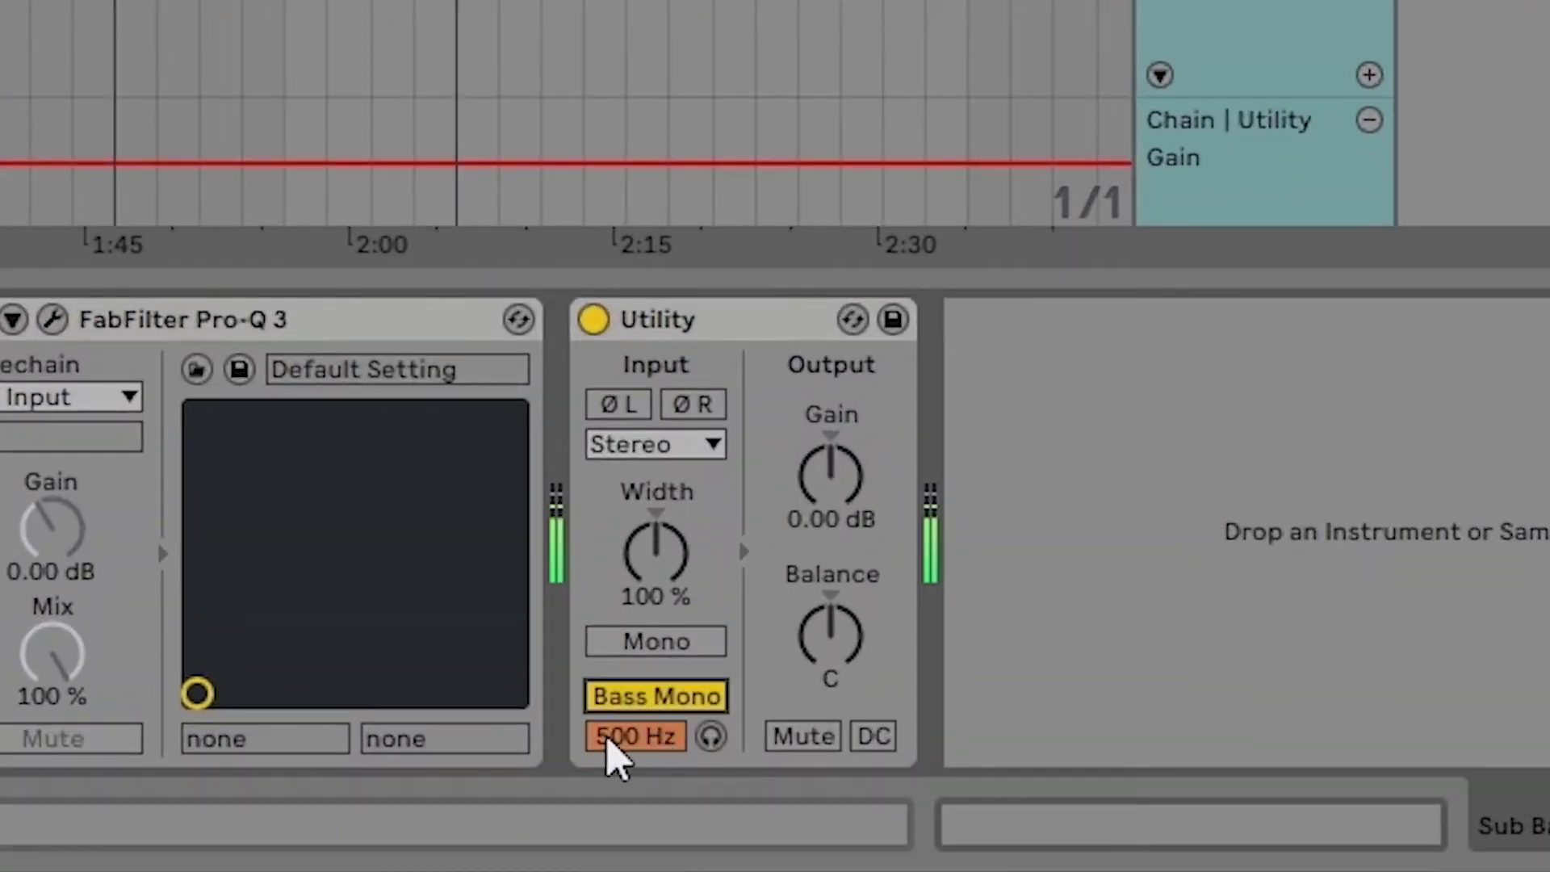
{"action": "left_click_drag", "start_coordinate": [646, 738], "coordinate": [643, 706]}
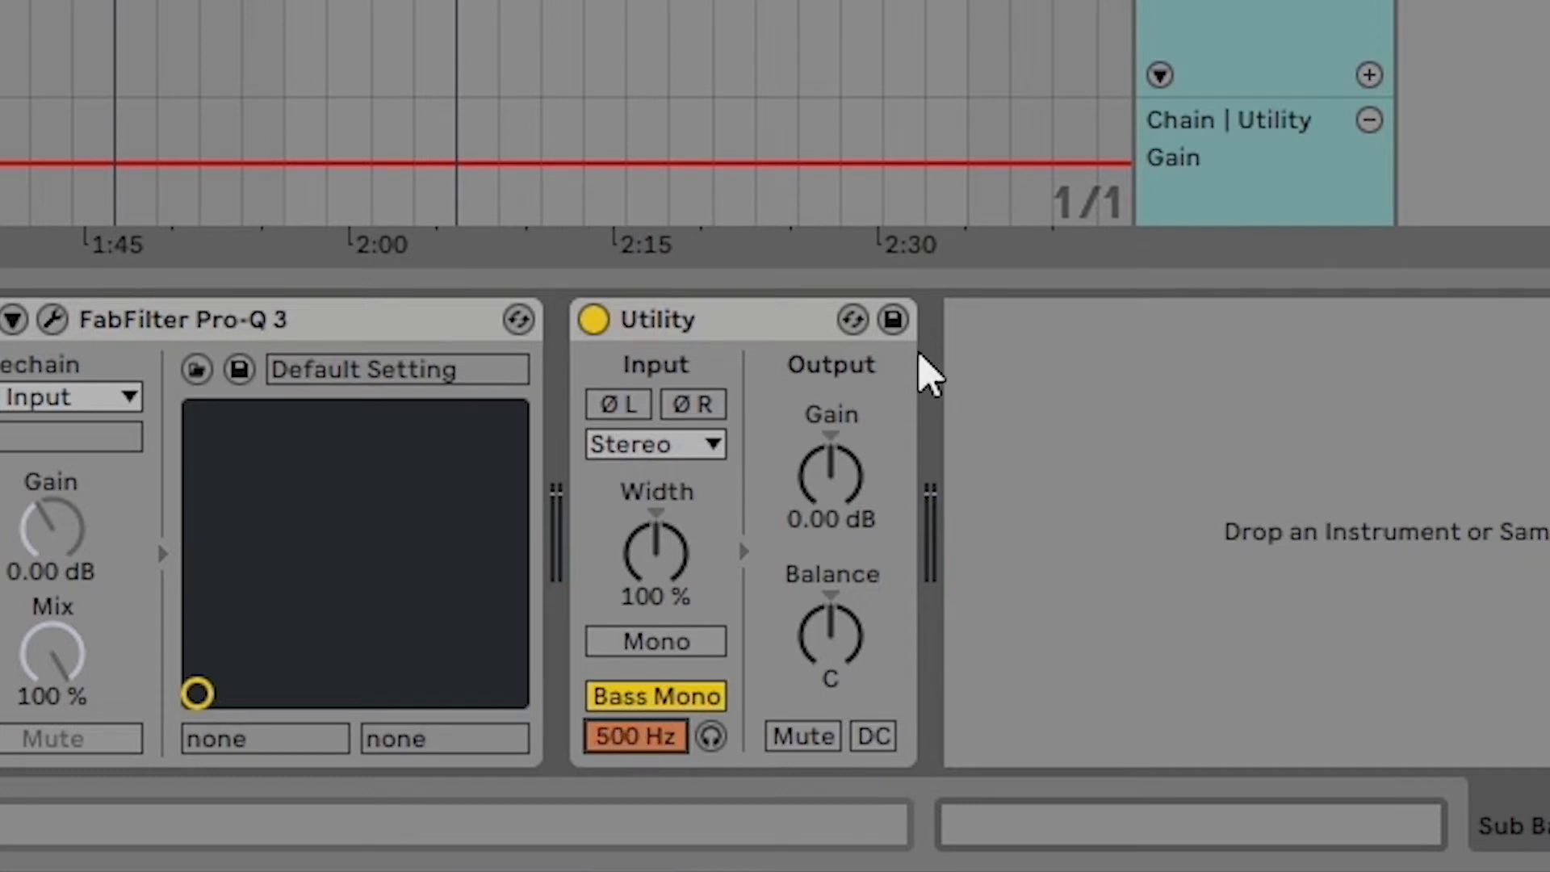
{"action": "left_click", "coordinate": [721, 329]}
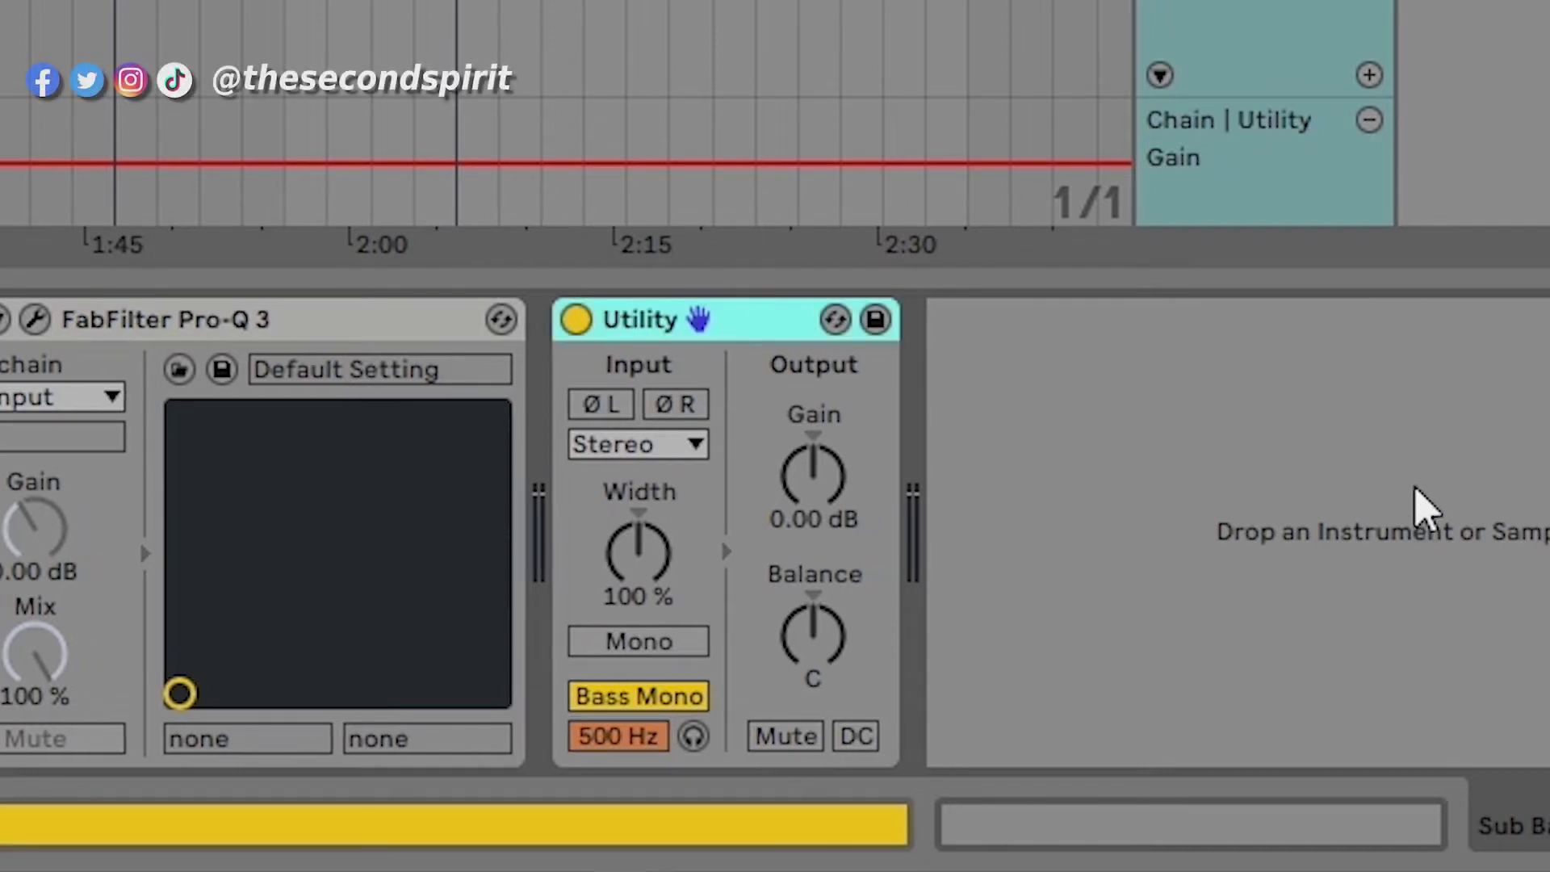
{"action": "mouse_move", "coordinate": [622, 737]}
{"action": "left_mouse_down"}
{"action": "mouse_move", "coordinate": [622, 831]}
{"action": "mouse_move", "coordinate": [622, 737]}
{"action": "left_mouse_up"}
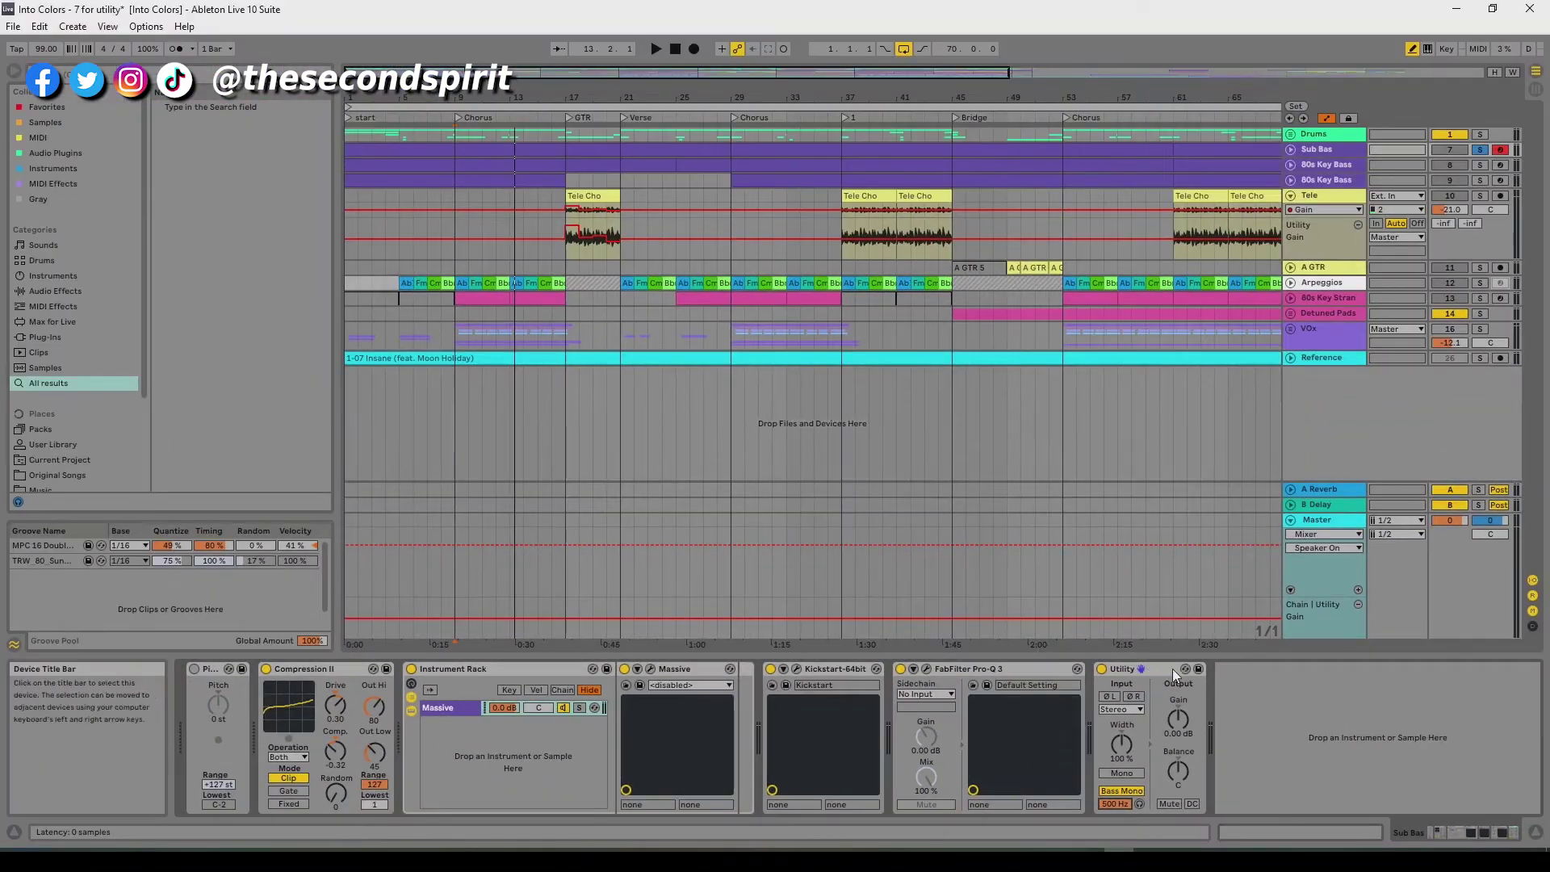
{"action": "left_click", "coordinate": [1333, 163]}
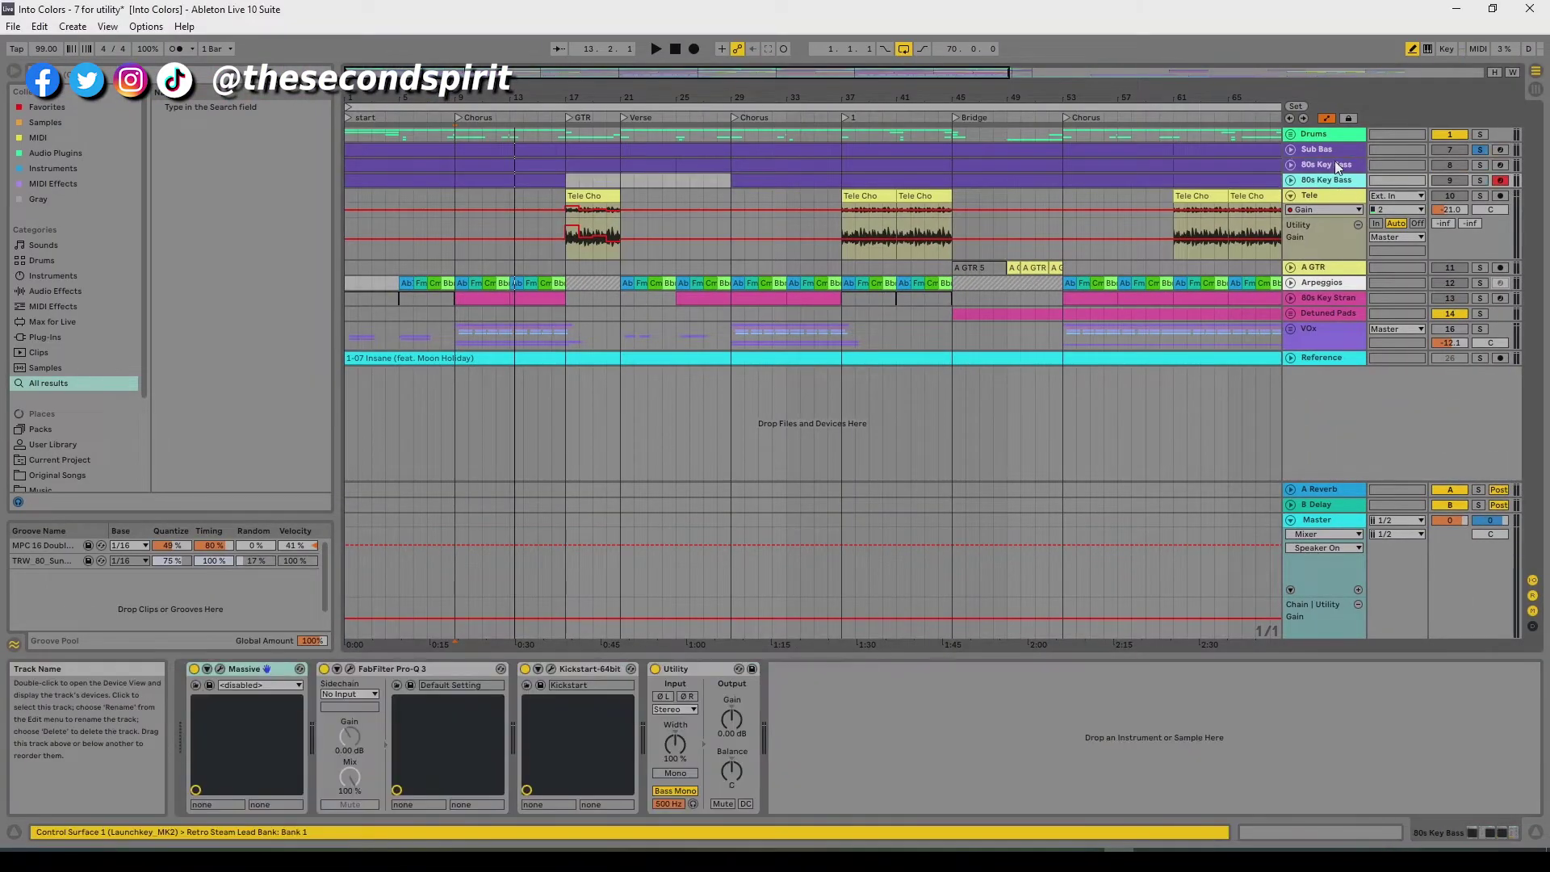
{"action": "left_click", "coordinate": [1334, 164]}
{"action": "left_click", "coordinate": [1332, 150]}
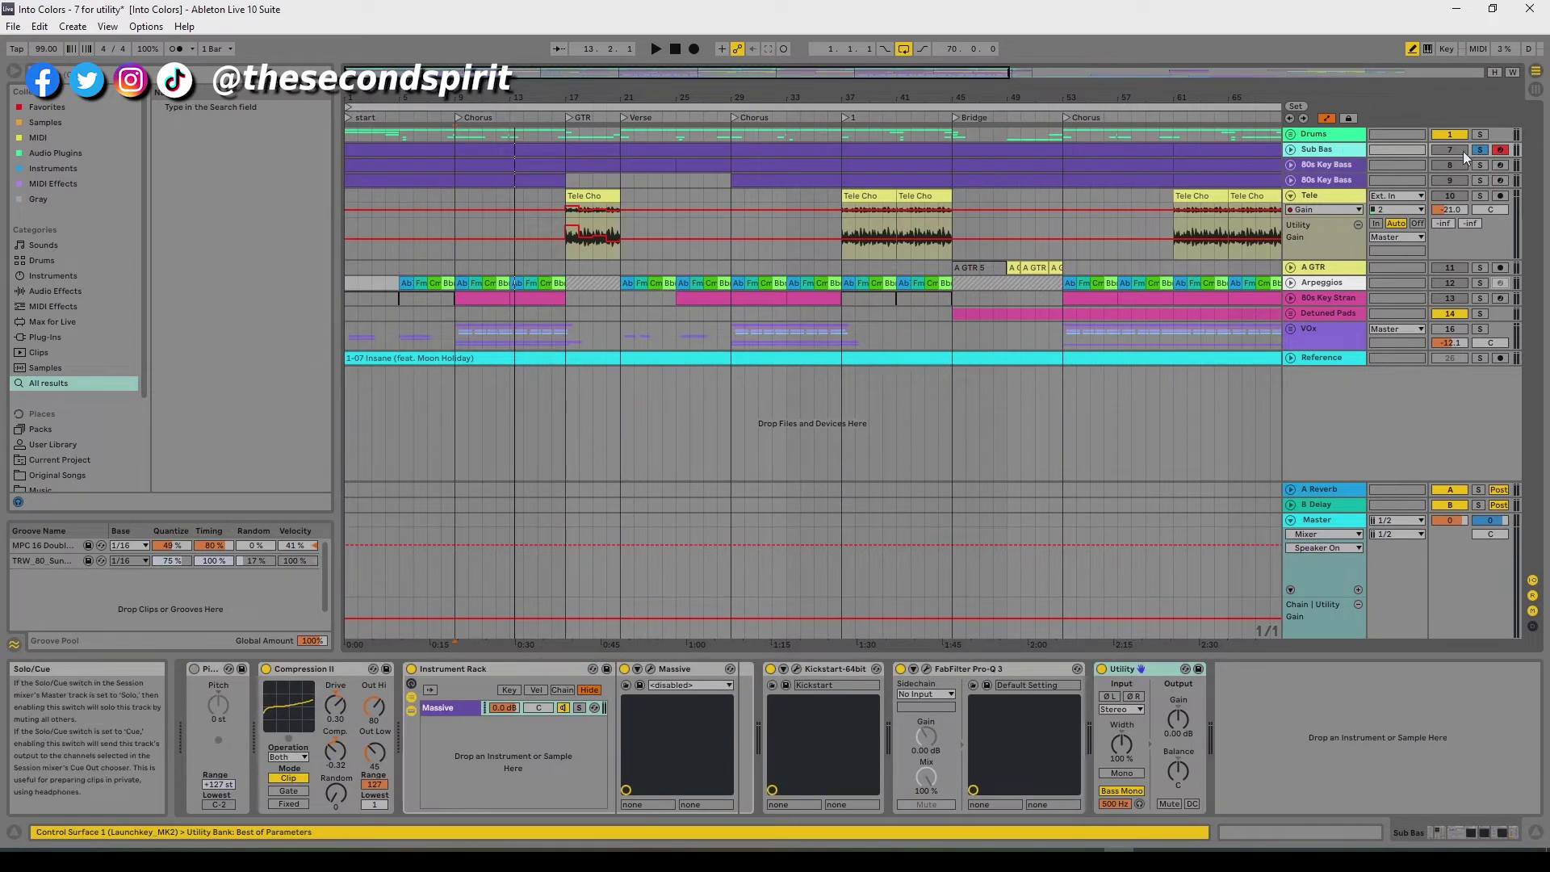
{"action": "key", "text": "space"}
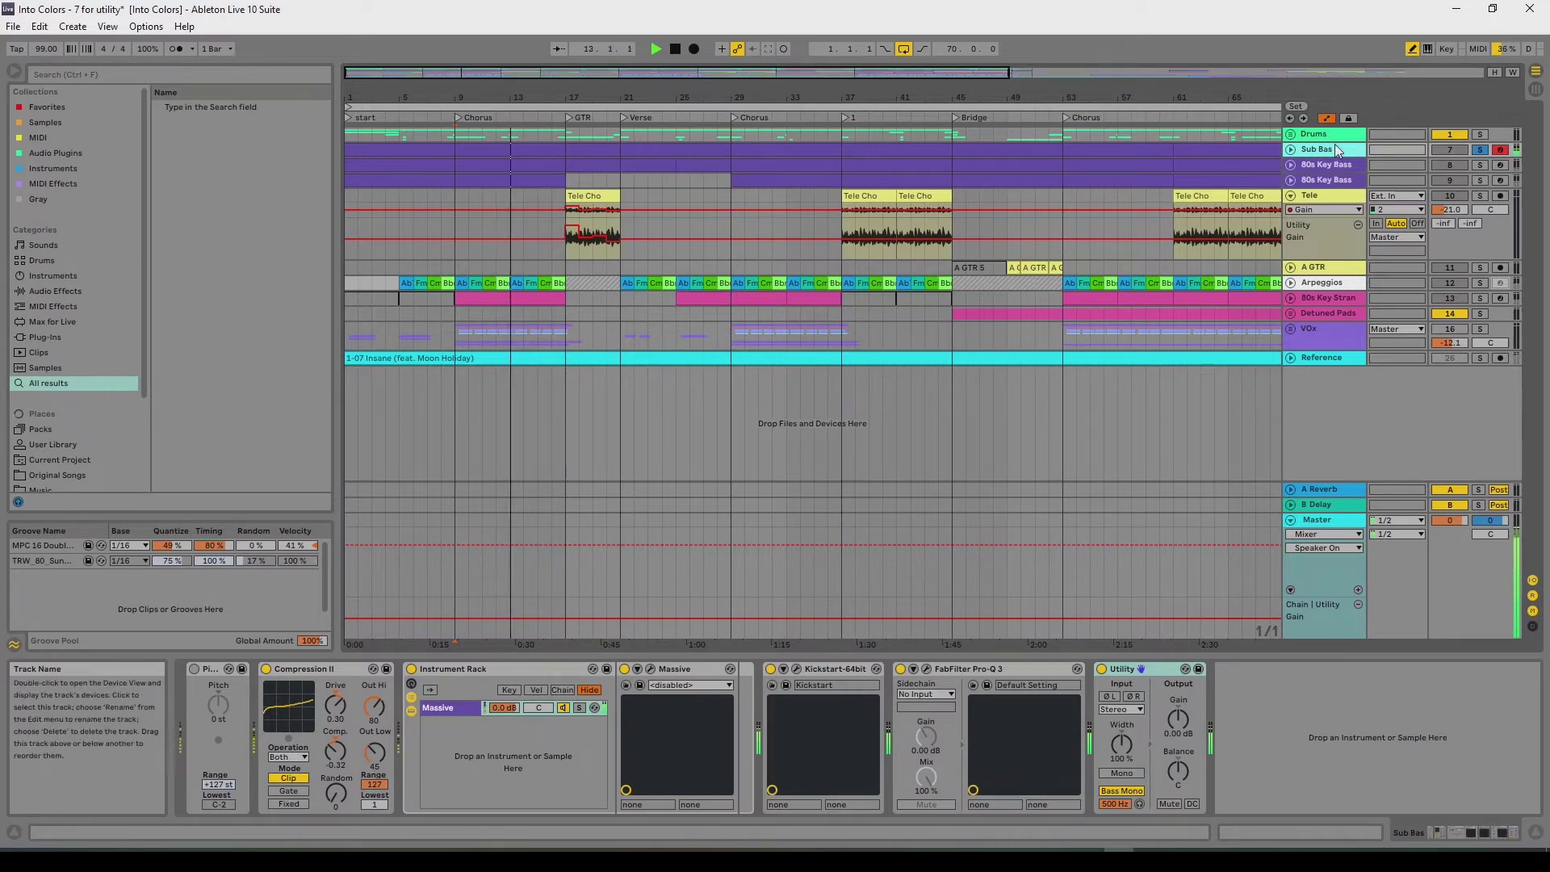
{"action": "key", "text": "space"}
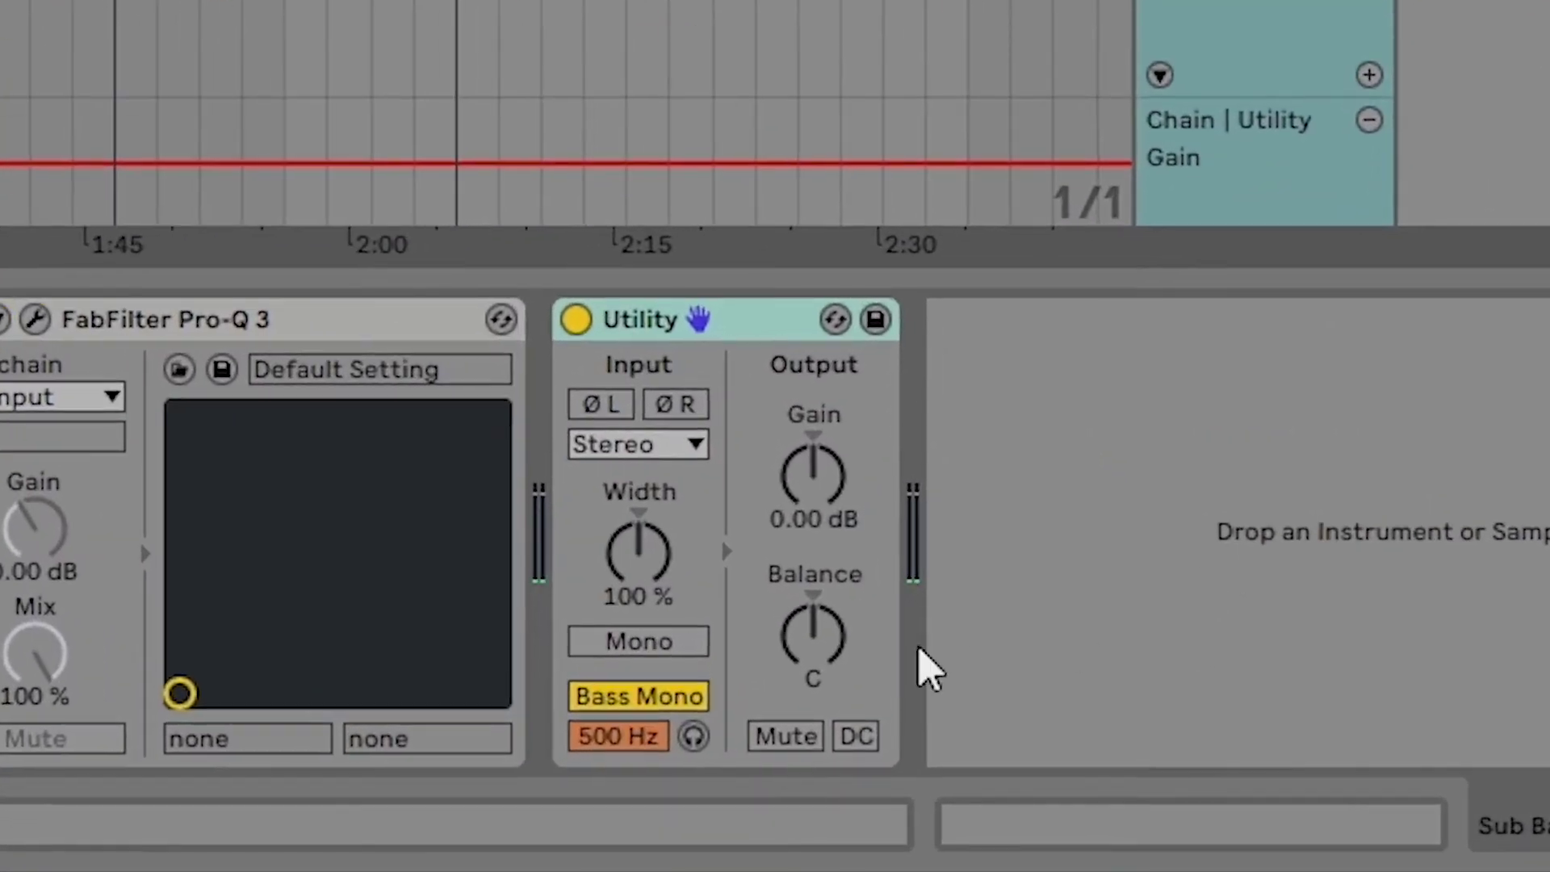
{"action": "left_click", "coordinate": [693, 737]}
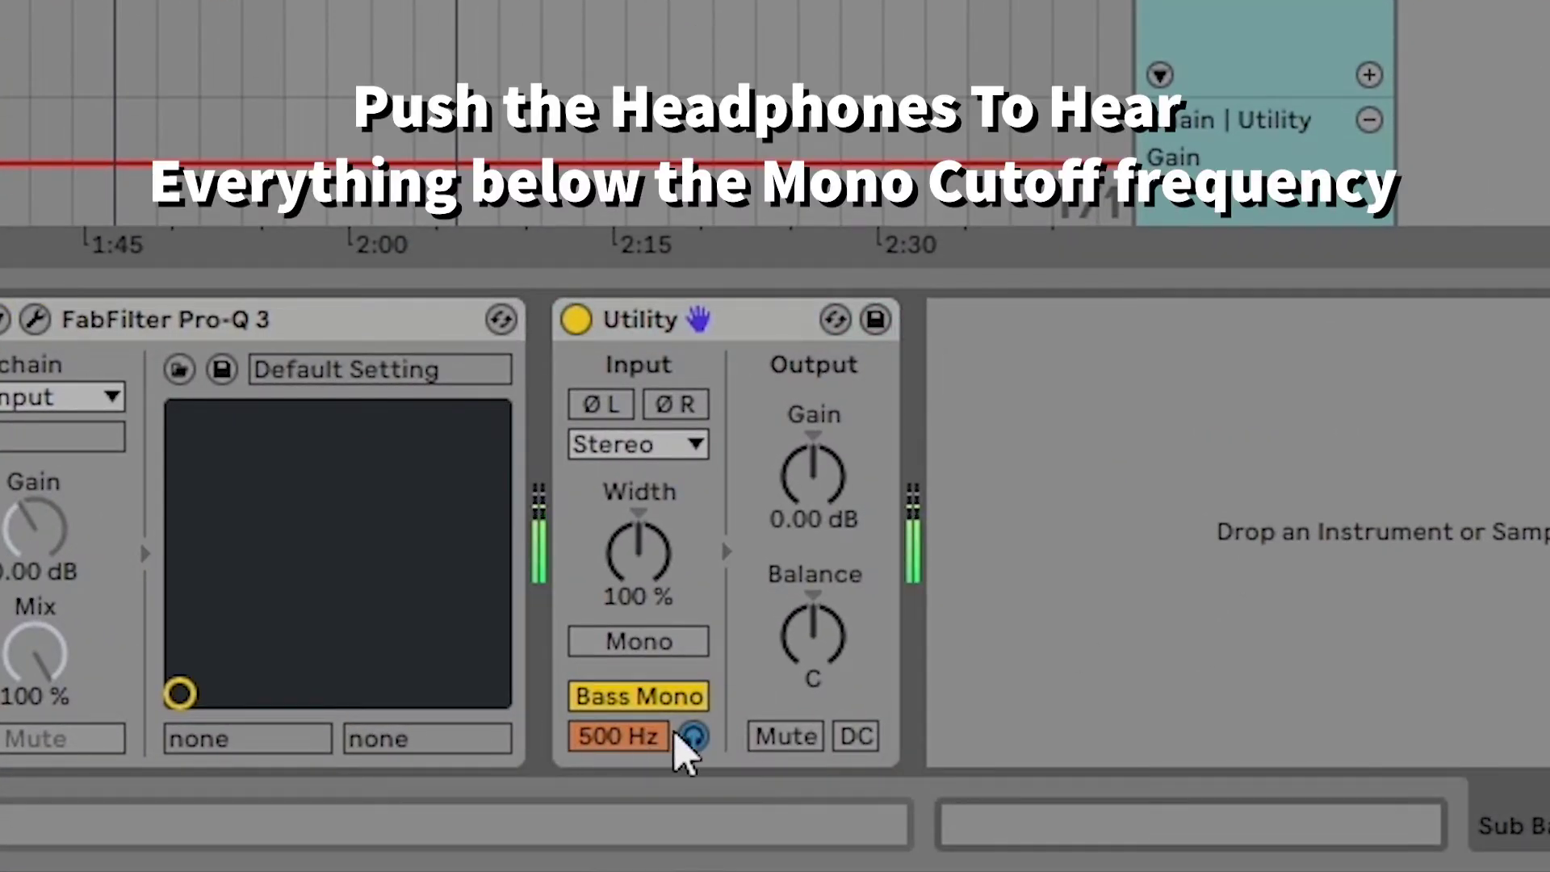
{"action": "left_click_drag", "start_coordinate": [629, 759], "coordinate": [627, 710]}
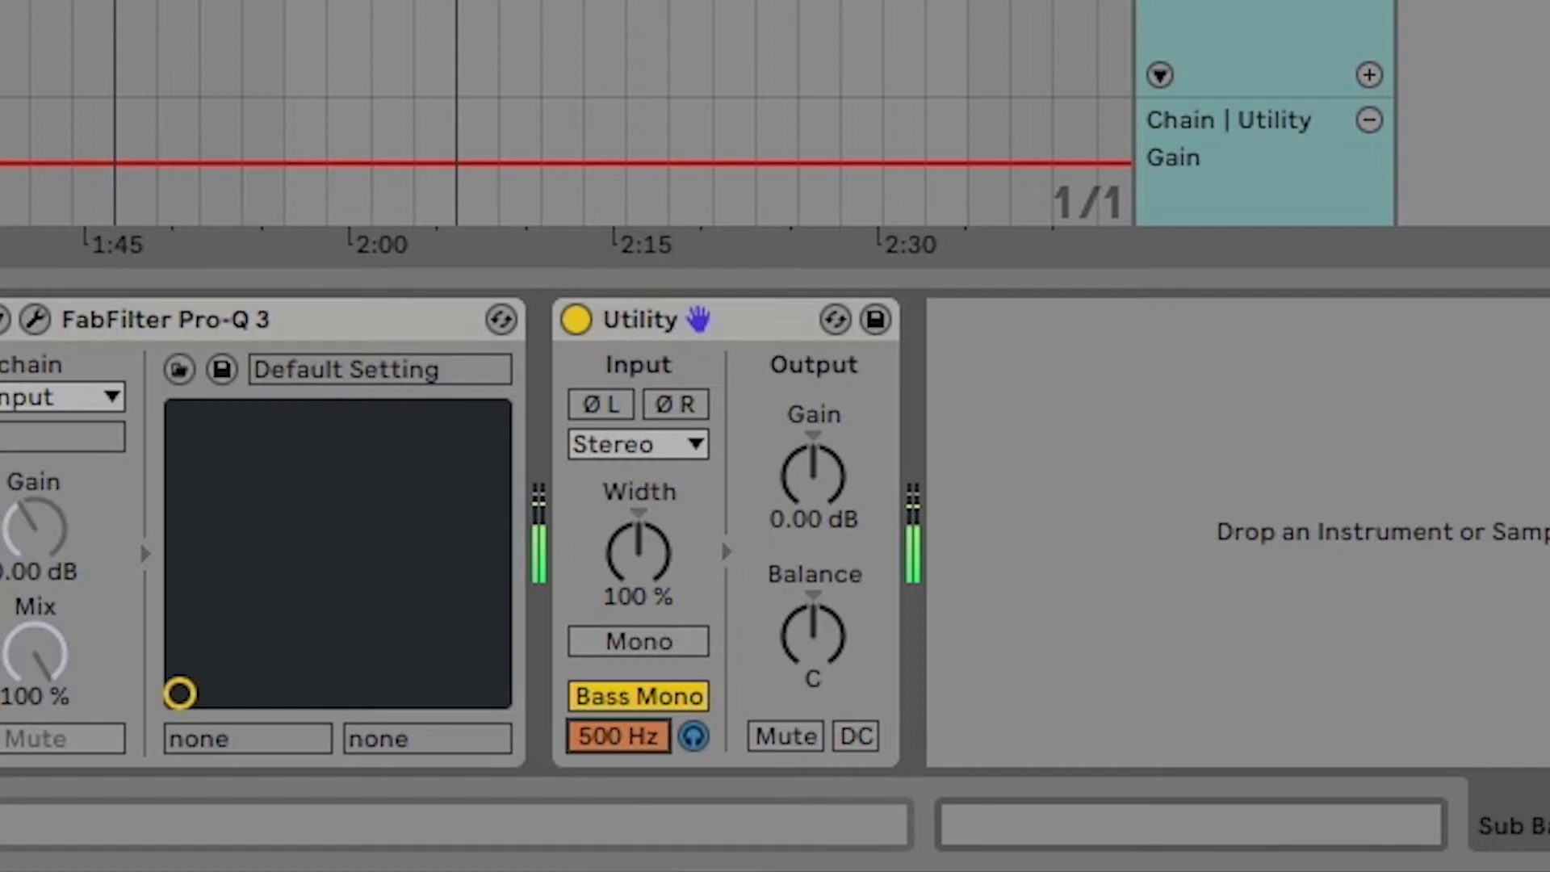
{"action": "left_click", "coordinate": [693, 738]}
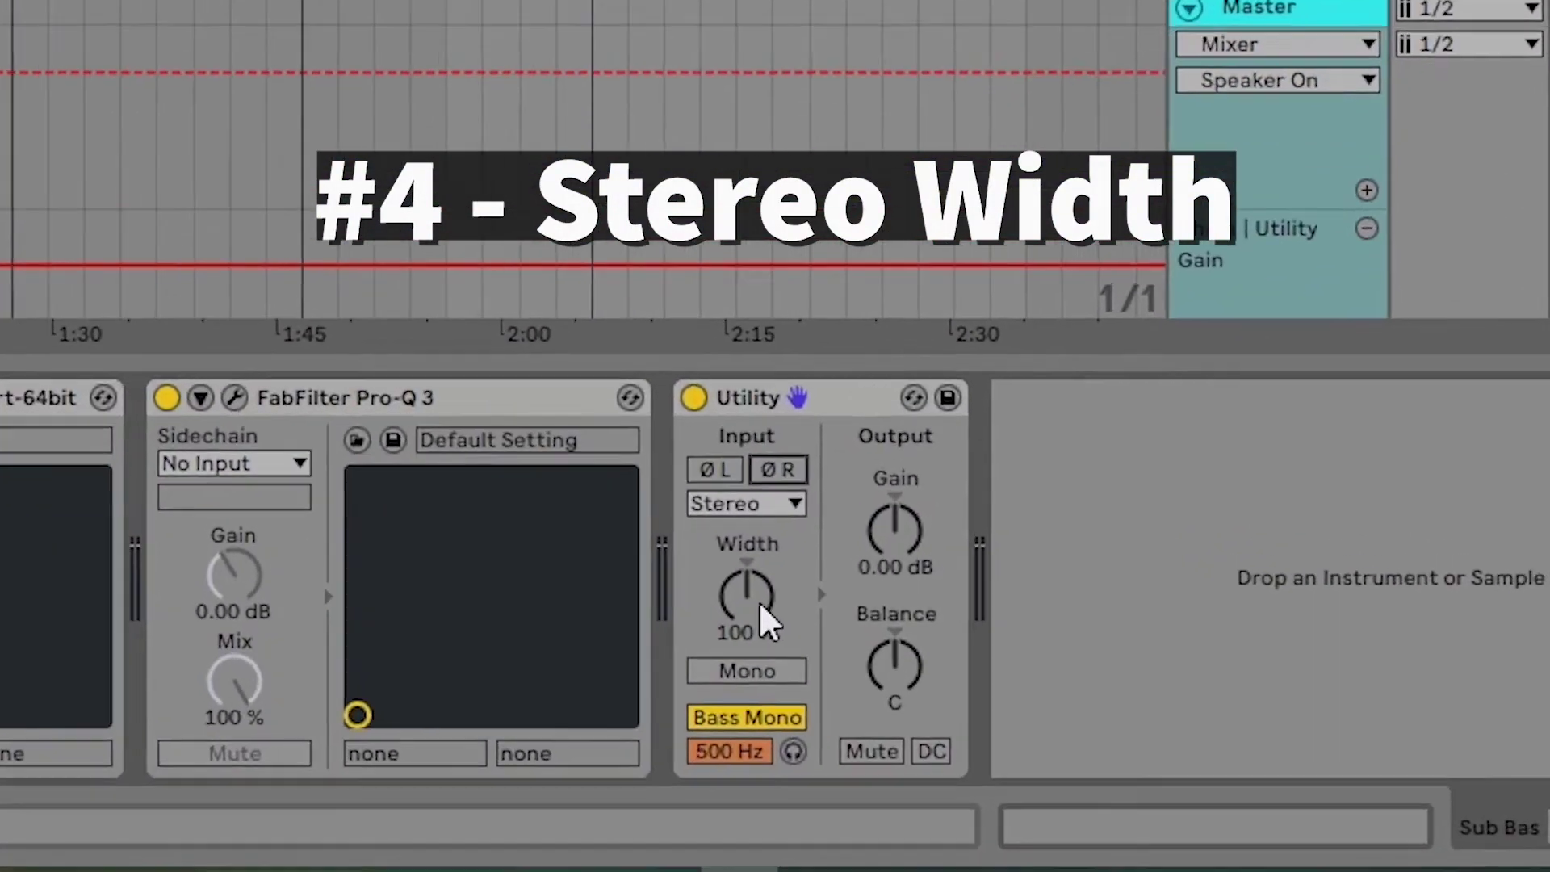
Step: Sweep the Utility width between 339 % and mono, reset it to 100 %, then show 80s Key Strange
{"action": "left_click_drag", "start_coordinate": [1121, 744], "coordinate": [1122, 694]}
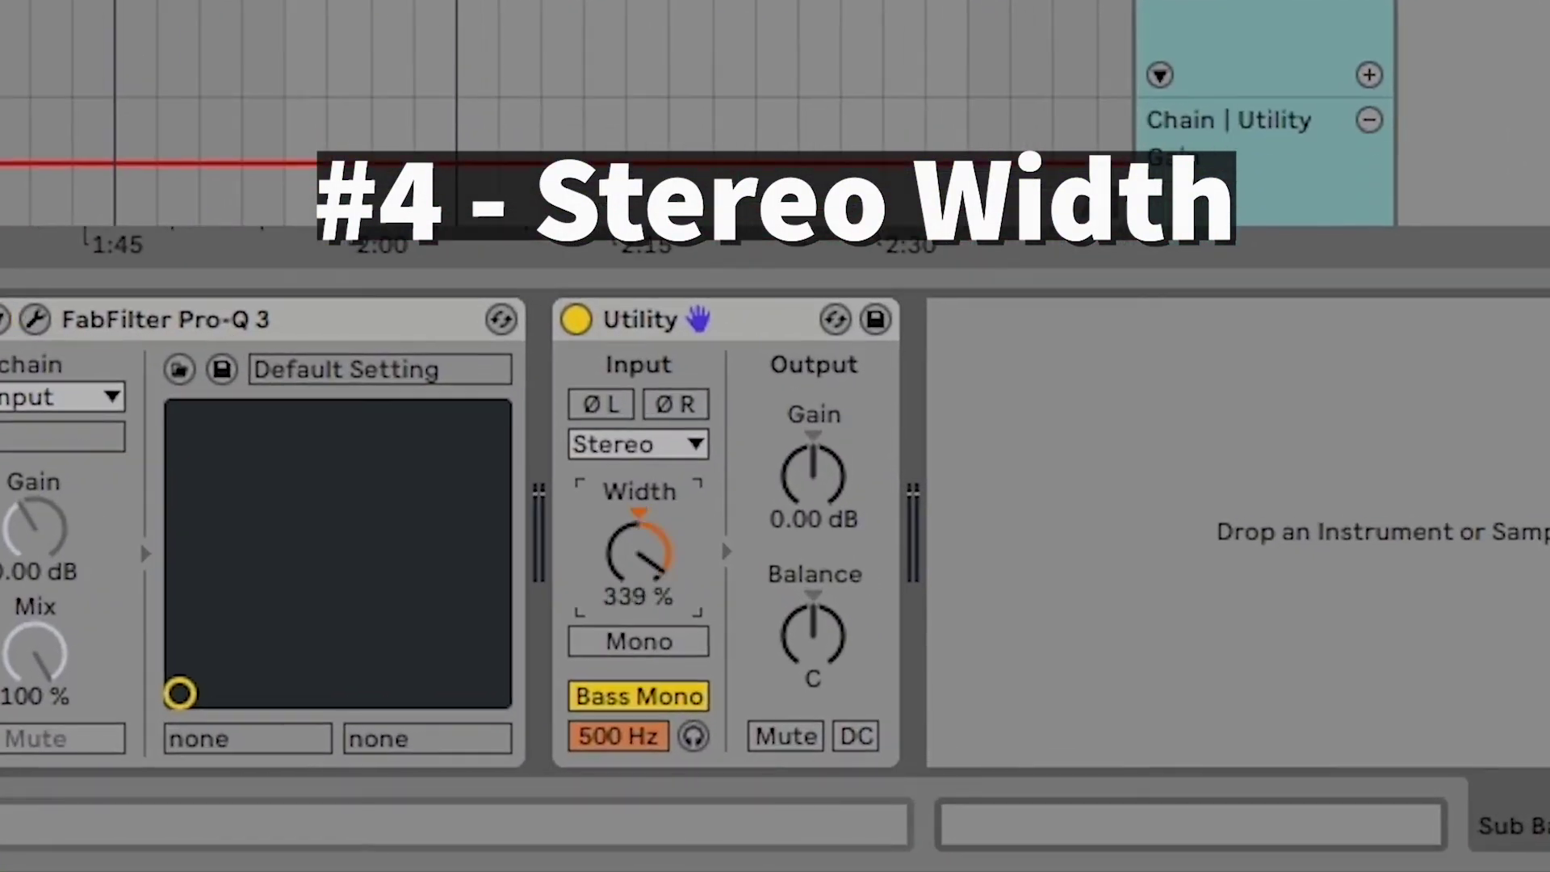
{"action": "mouse_move", "coordinate": [657, 546]}
{"action": "left_mouse_down"}
{"action": "mouse_move", "coordinate": [657, 565]}
{"action": "mouse_move", "coordinate": [657, 546]}
{"action": "left_mouse_up"}
{"action": "key", "text": "Delete"}
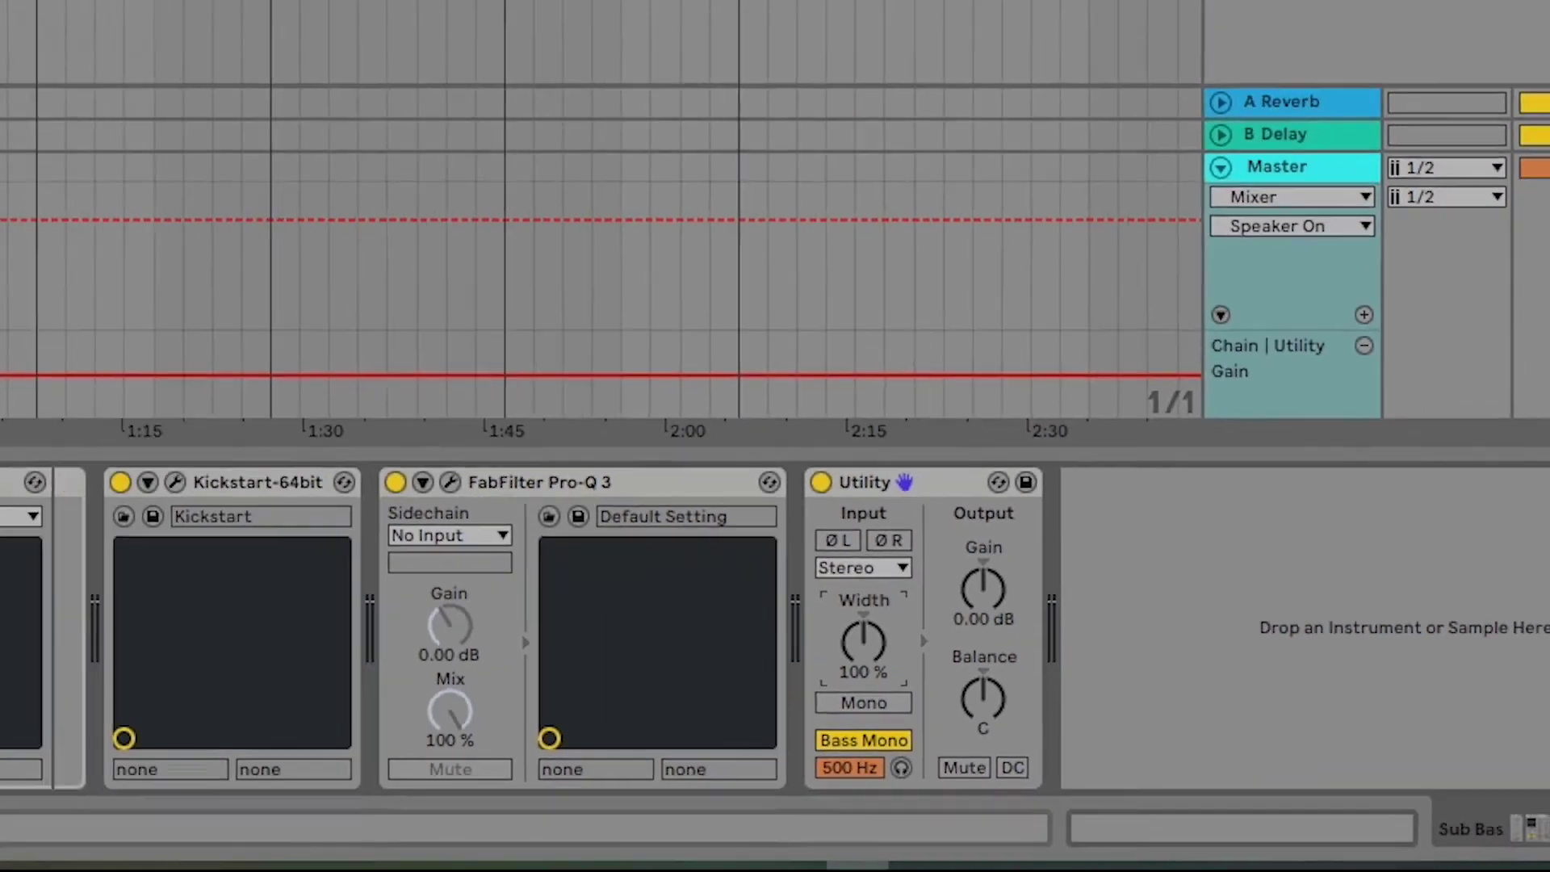
{"action": "left_click", "coordinate": [1323, 299]}
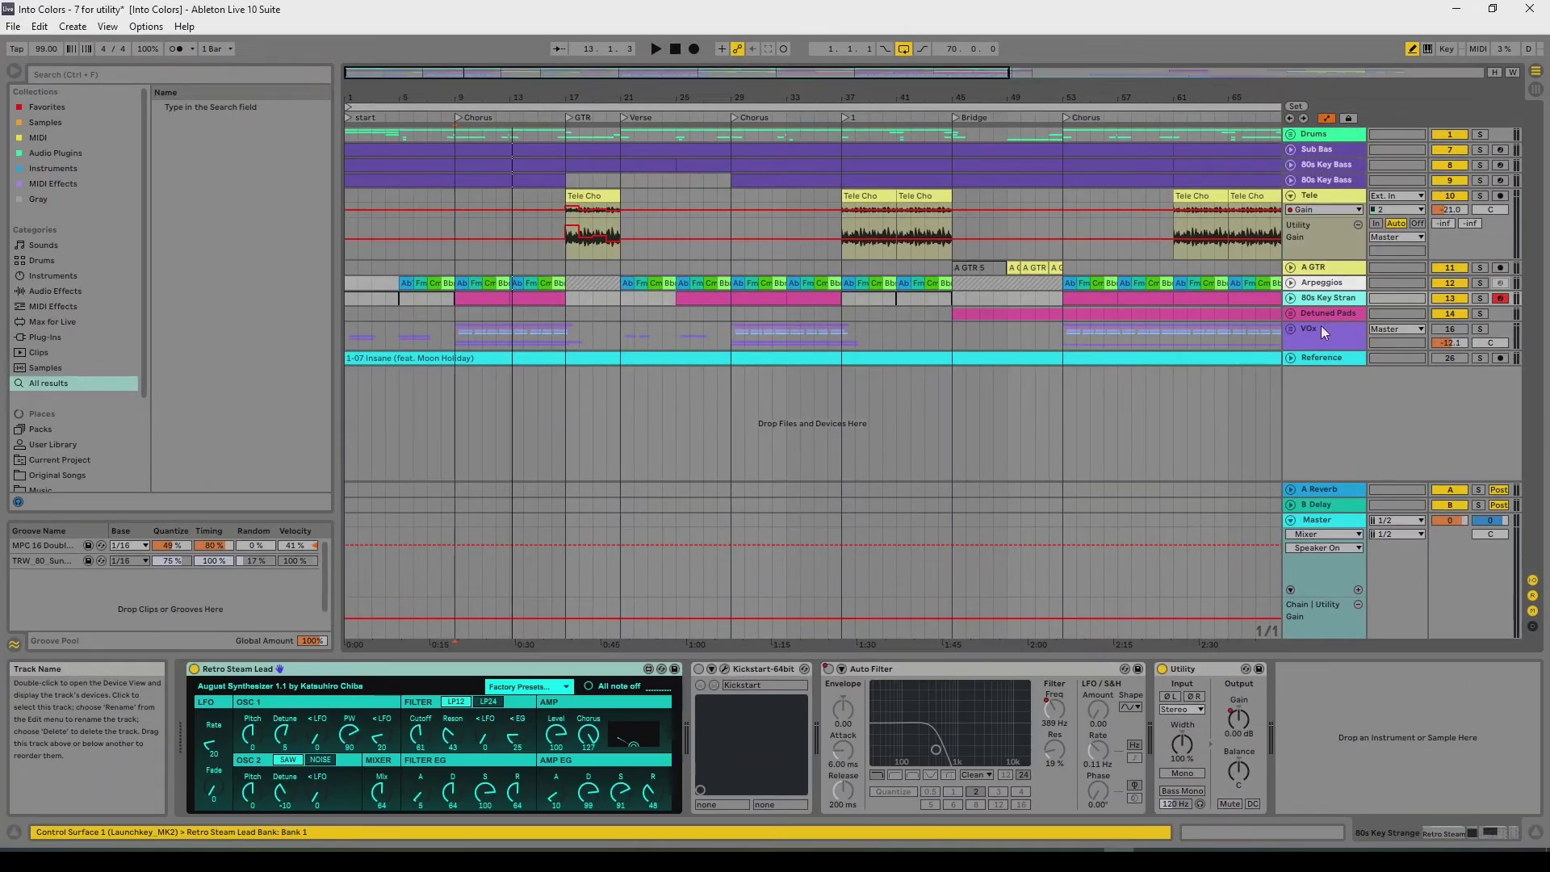
Step: Select the Arpeggios track, unfold it and unfreeze it
{"action": "left_click", "coordinate": [1317, 282]}
{"action": "left_click", "coordinate": [1291, 283]}
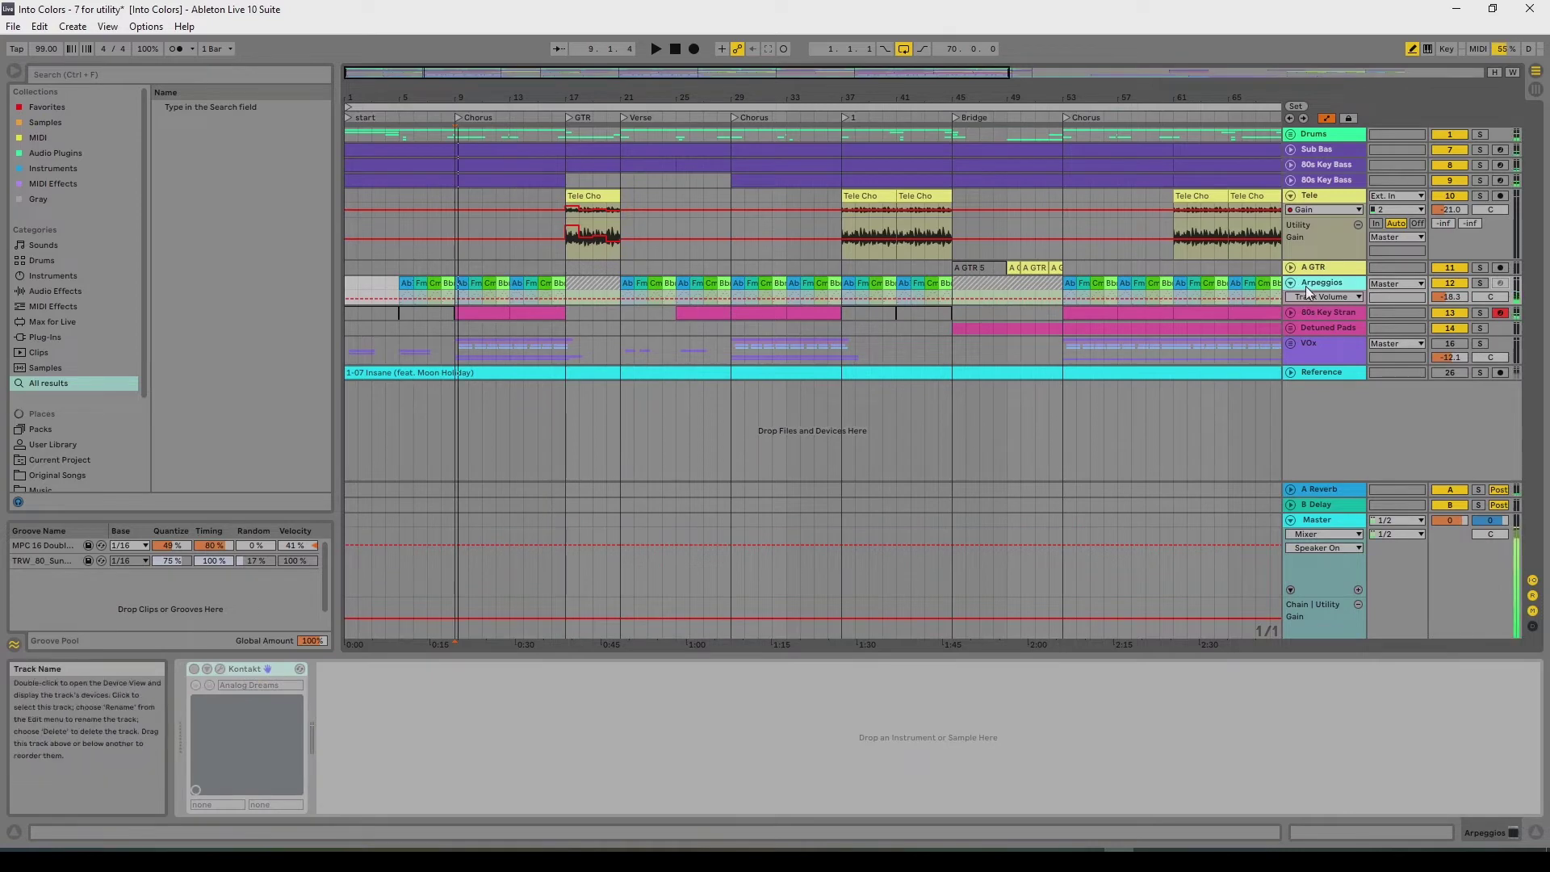
{"action": "right_click", "coordinate": [1305, 286]}
{"action": "left_click", "coordinate": [1345, 383]}
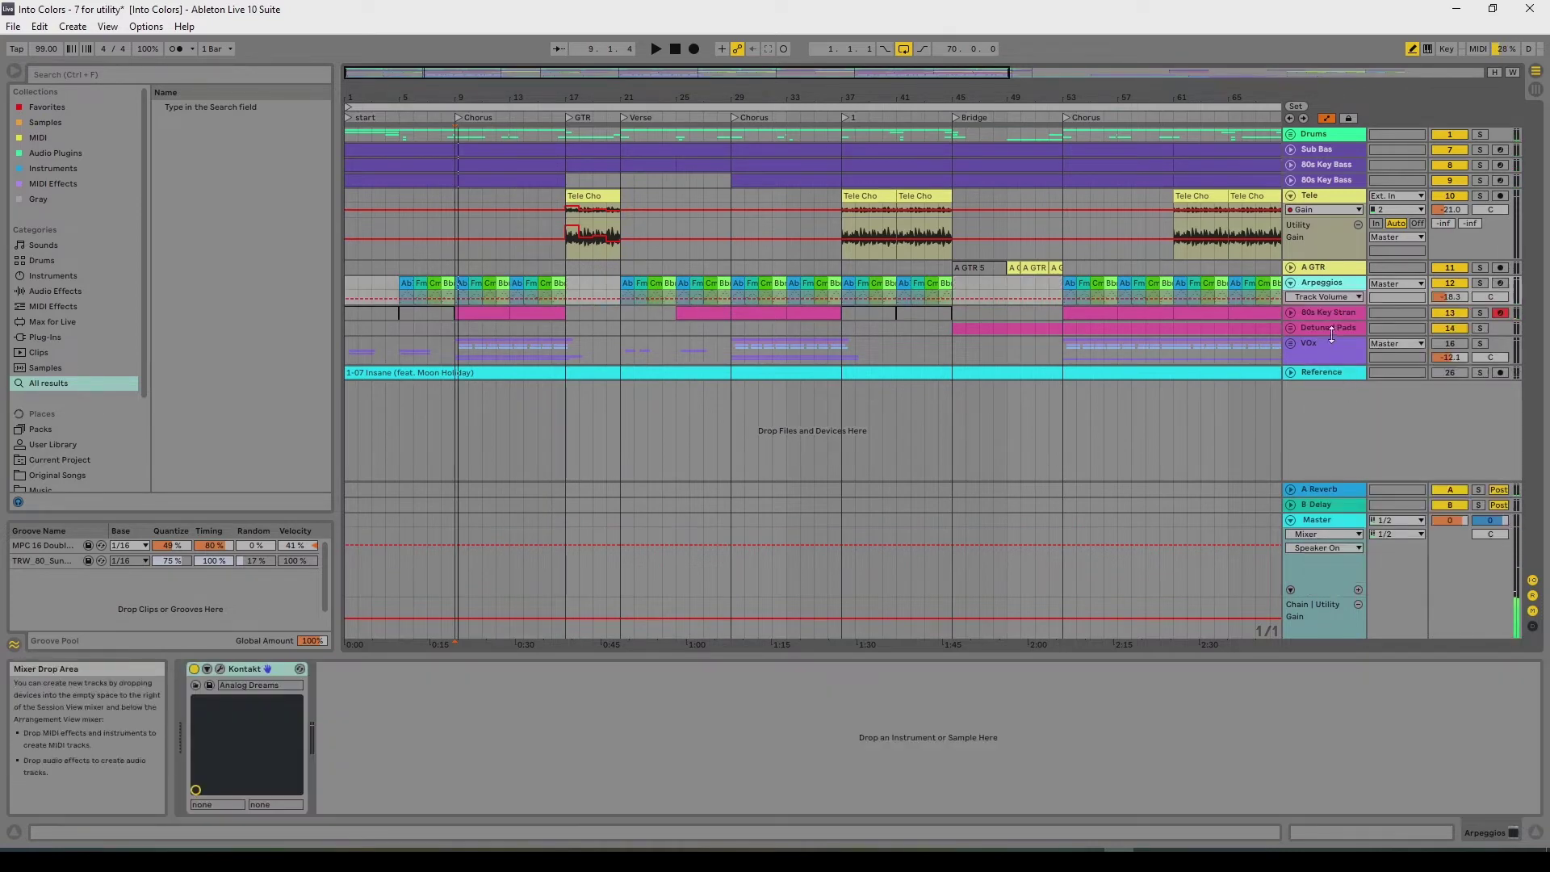
Step: Add a Utility after Kontakt, sweep its width to 400 % and reset it to 100 %
{"action": "right_click", "coordinate": [452, 723]}
{"action": "mouse_move", "coordinate": [529, 755]}
{"action": "left_click", "coordinate": [611, 699]}
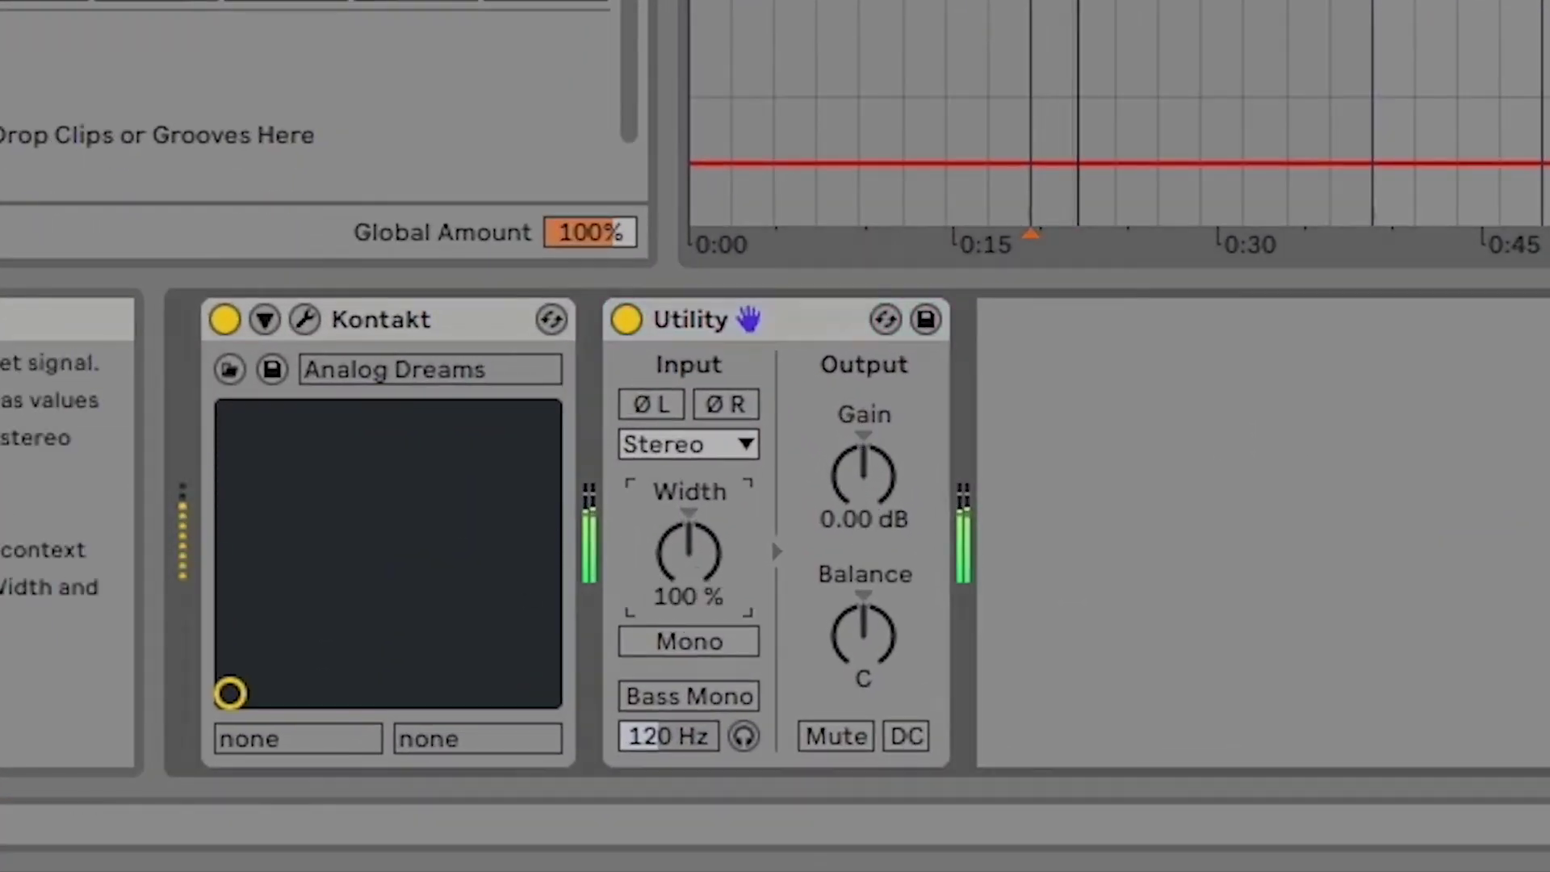
{"action": "left_click_drag", "start_coordinate": [688, 553], "coordinate": [689, 484]}
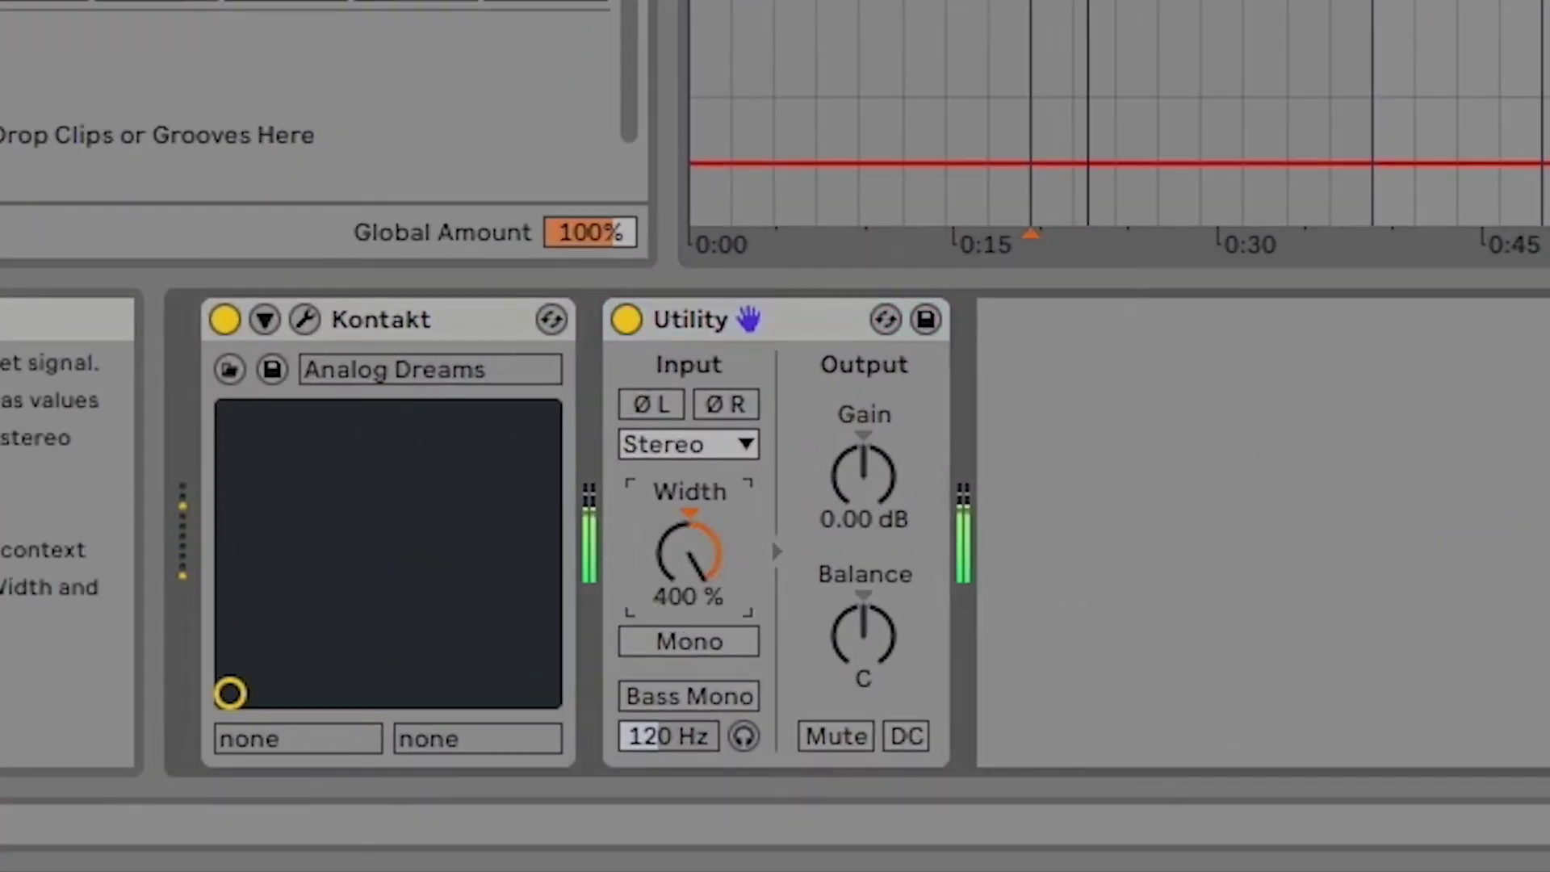
{"action": "mouse_move", "coordinate": [702, 586]}
{"action": "left_mouse_down"}
{"action": "mouse_move", "coordinate": [703, 674]}
{"action": "mouse_move", "coordinate": [695, 582]}
{"action": "left_mouse_up"}
{"action": "double_click", "coordinate": [697, 575]}
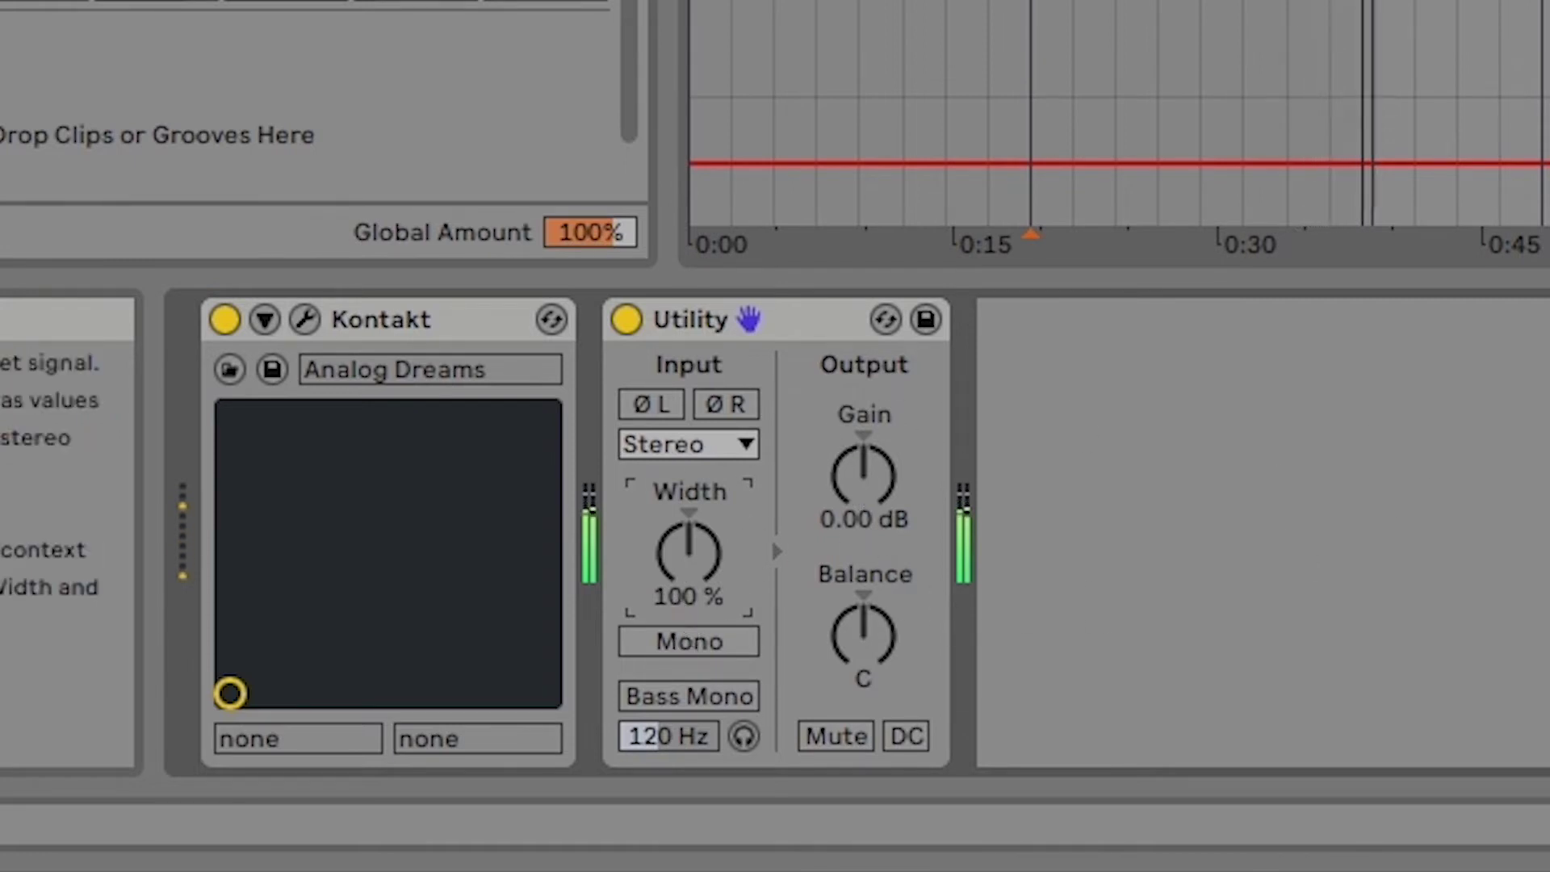
Step: Turn on Bass Mono with a 500 Hz cutoff, sweeping the width and resetting it to 100 %
{"action": "left_click_drag", "start_coordinate": [688, 597], "coordinate": [689, 569]}
{"action": "left_click", "coordinate": [685, 696]}
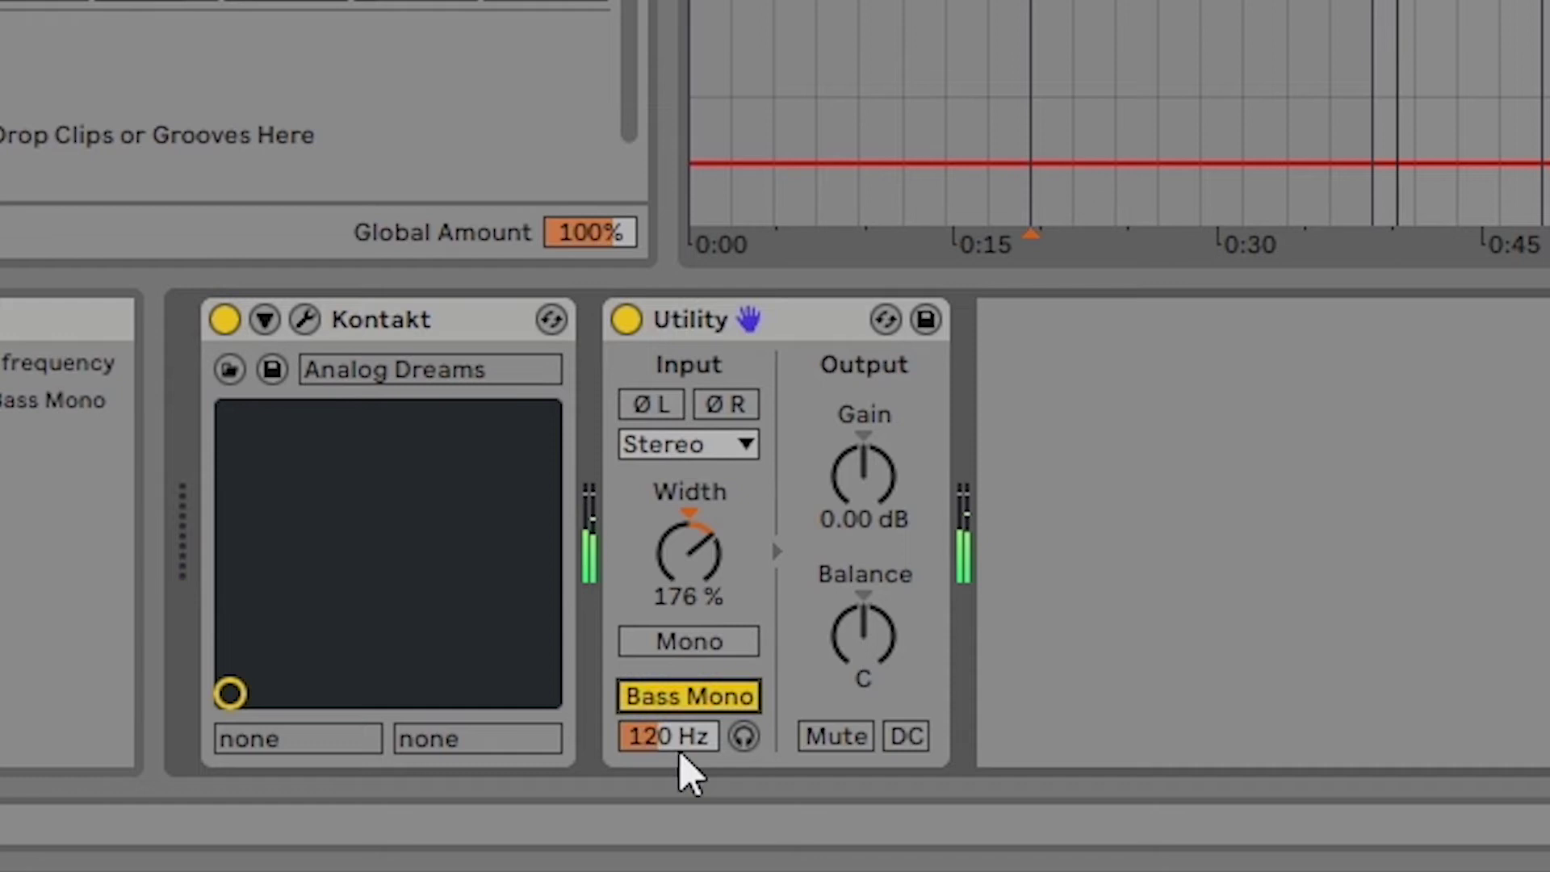
{"action": "left_click_drag", "start_coordinate": [682, 736], "coordinate": [681, 700]}
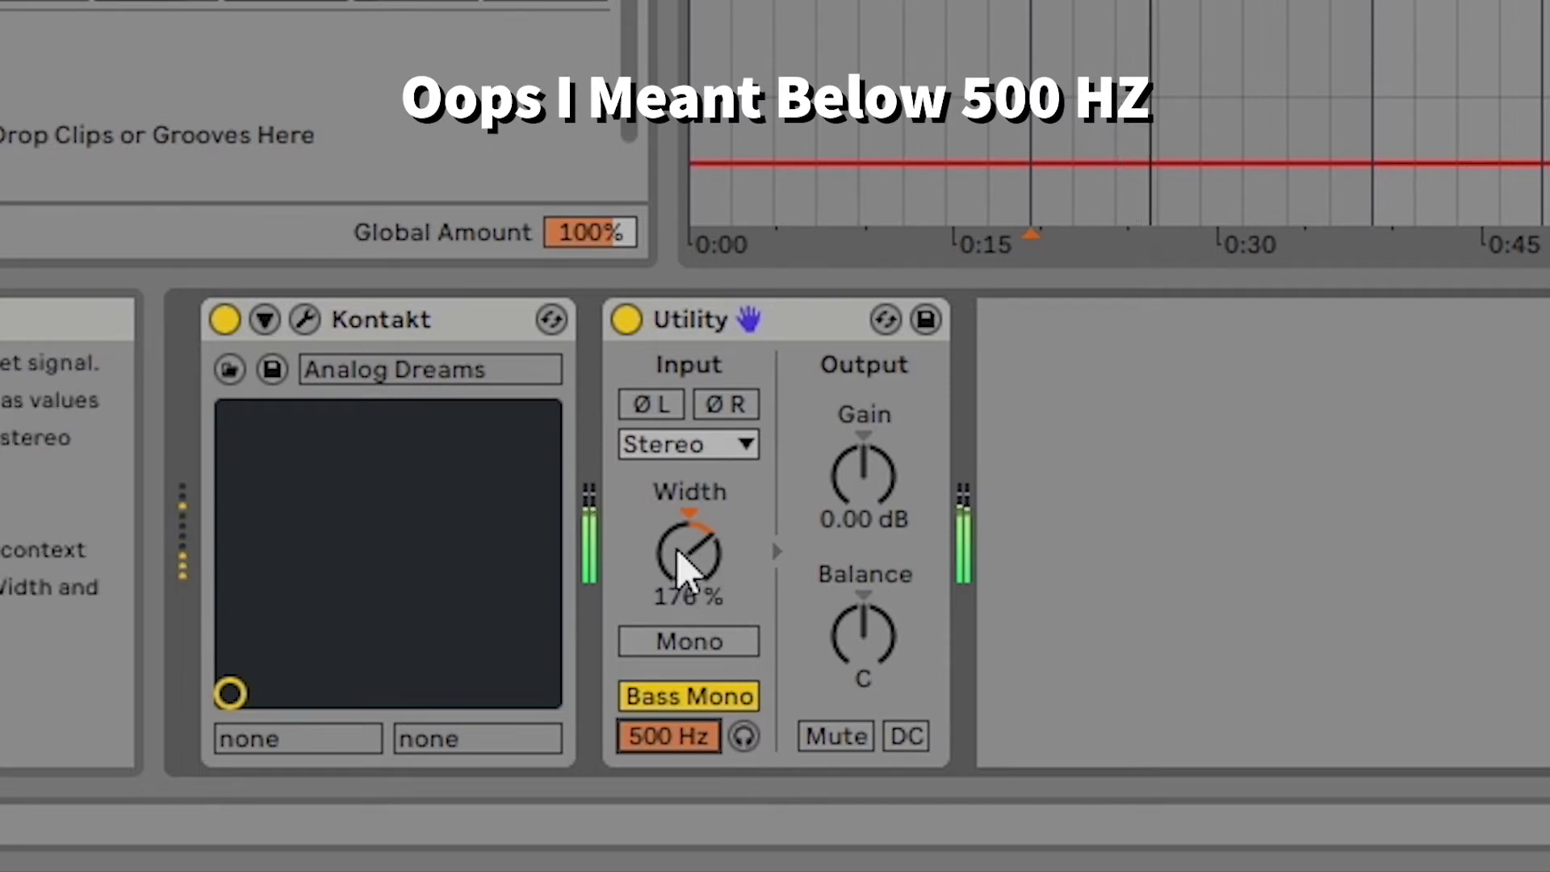
{"action": "left_click_drag", "start_coordinate": [695, 598], "coordinate": [695, 557]}
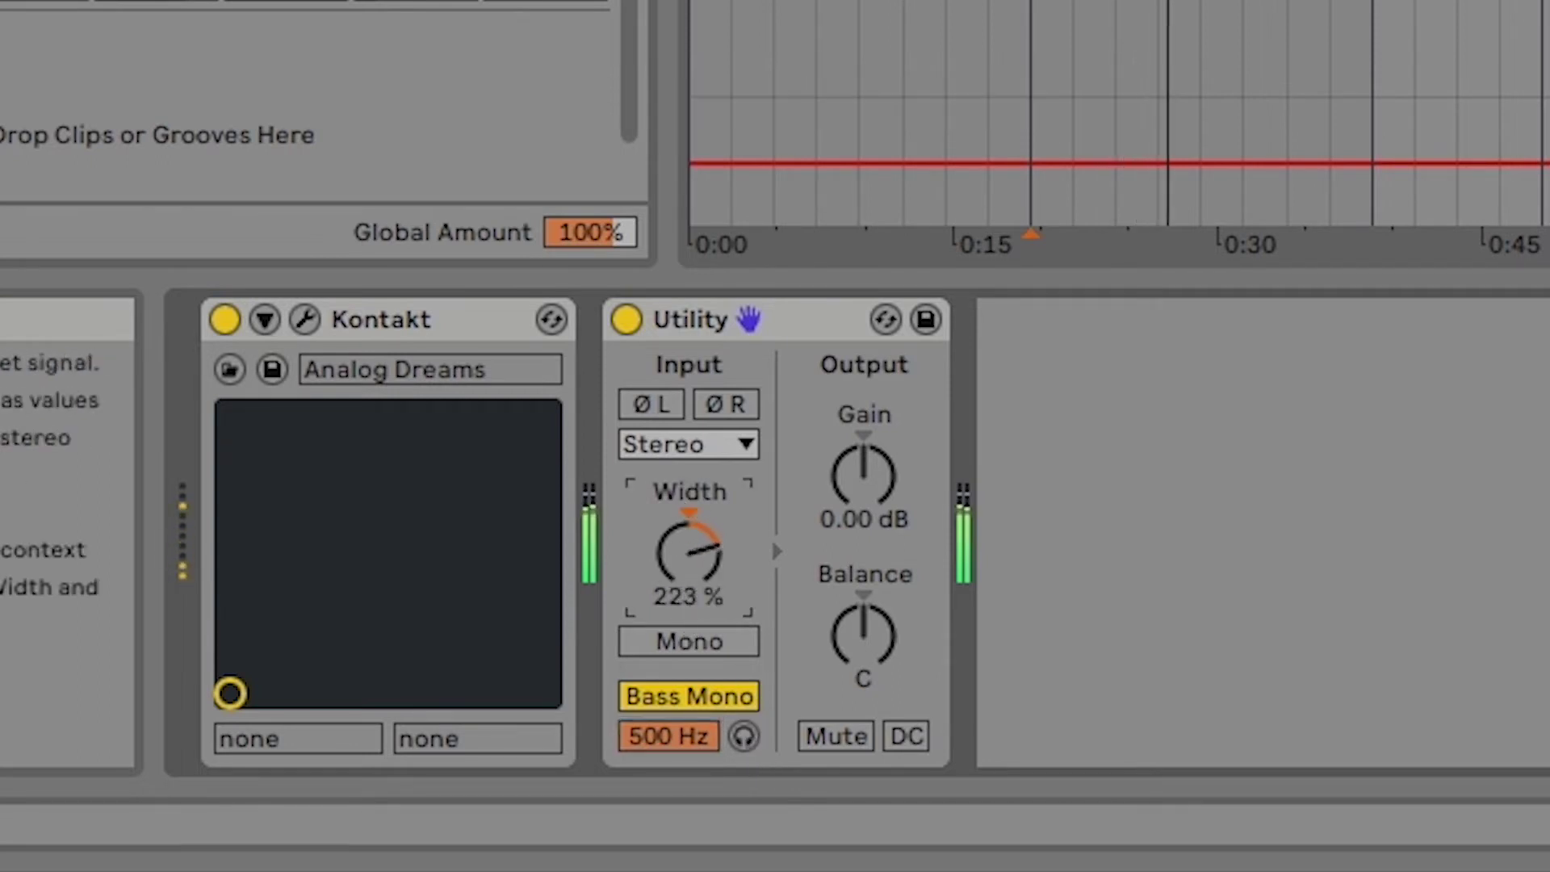
{"action": "double_click", "coordinate": [693, 569]}
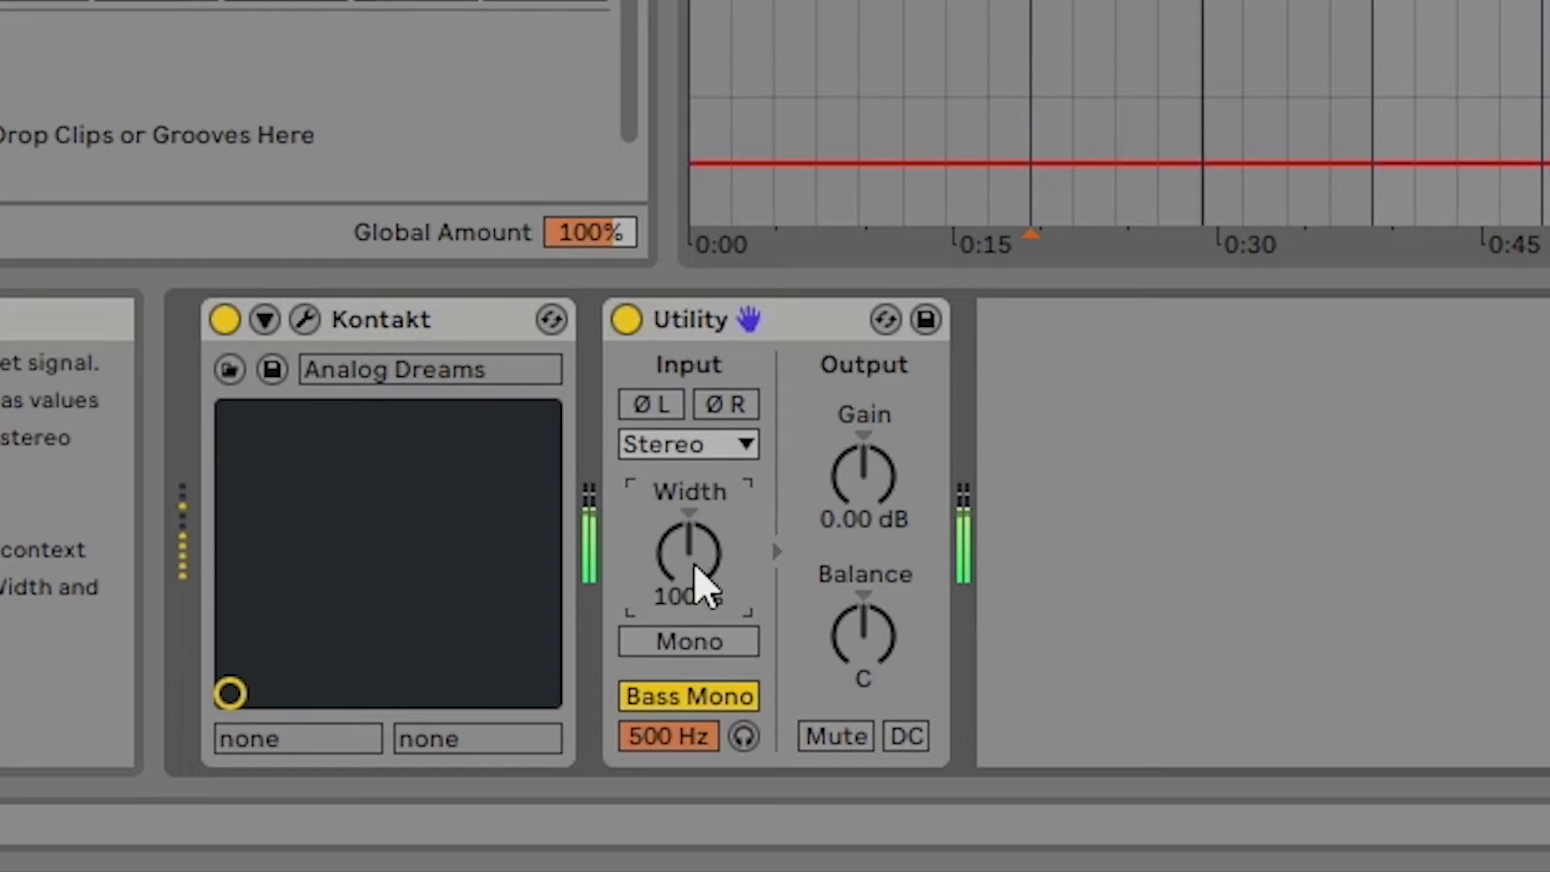
Step: Switch Bass Mono off, sweep the width to 327 % and reset it to 100 %
{"action": "left_click", "coordinate": [674, 737]}
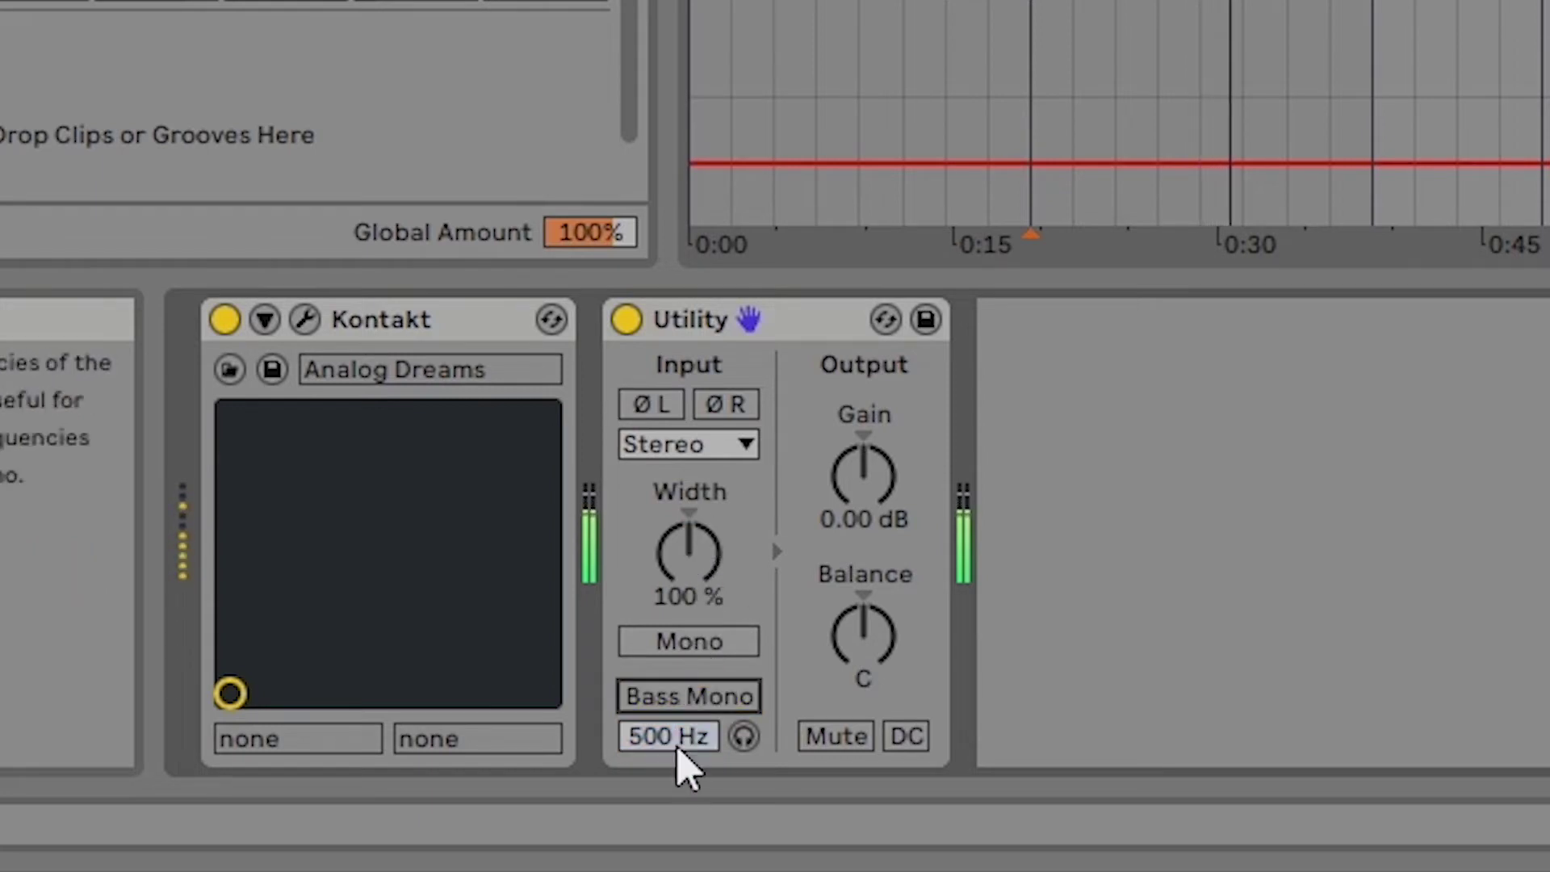
{"action": "left_click_drag", "start_coordinate": [698, 578], "coordinate": [697, 420]}
{"action": "double_click", "coordinate": [703, 583]}
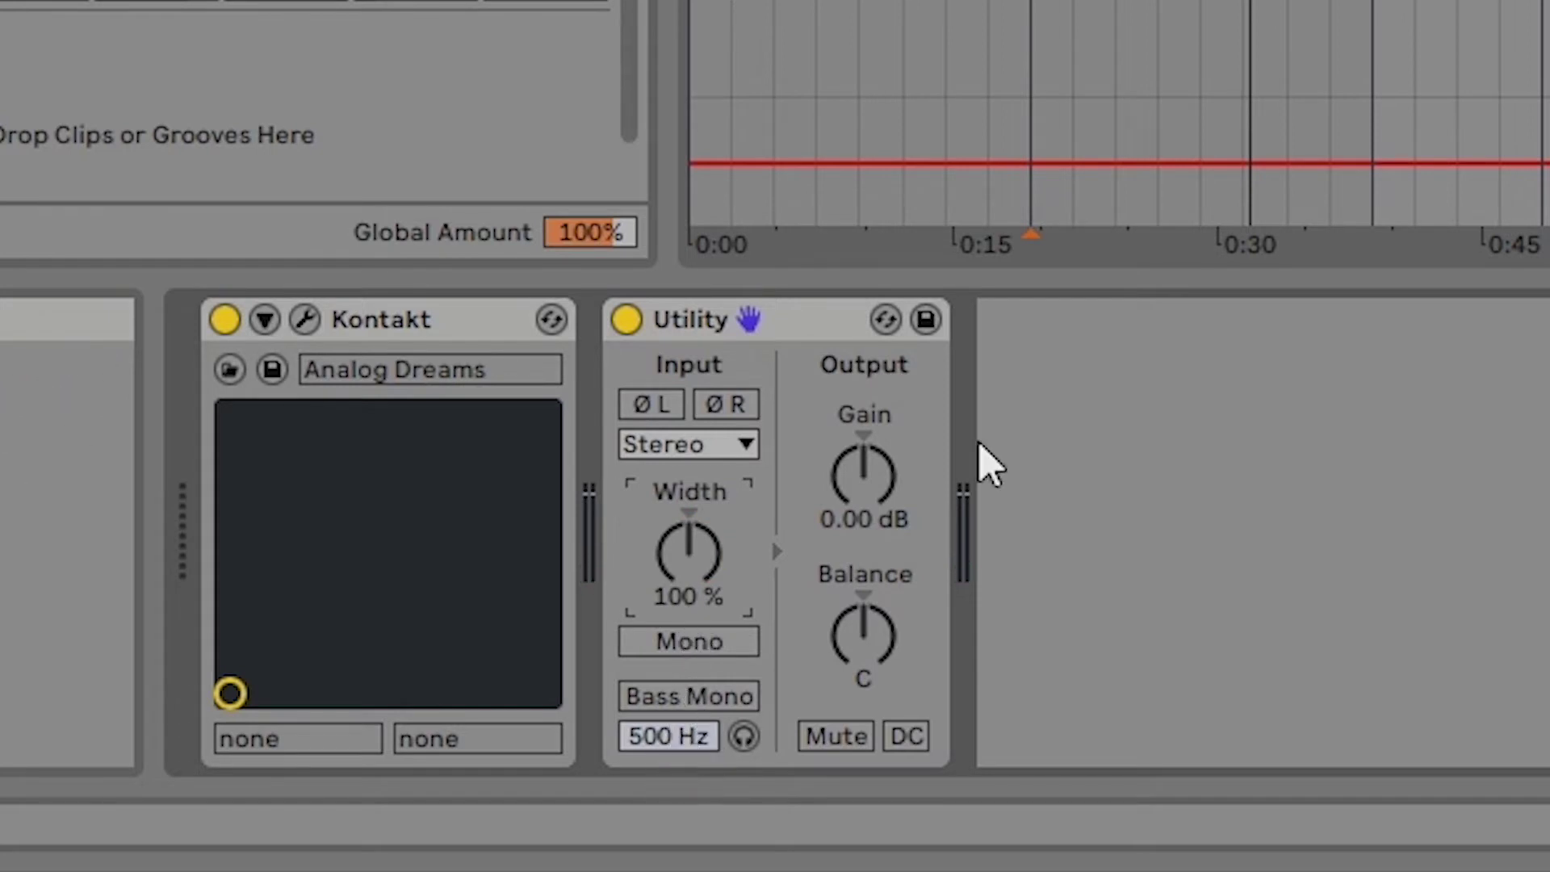
{"action": "left_click", "coordinate": [779, 324]}
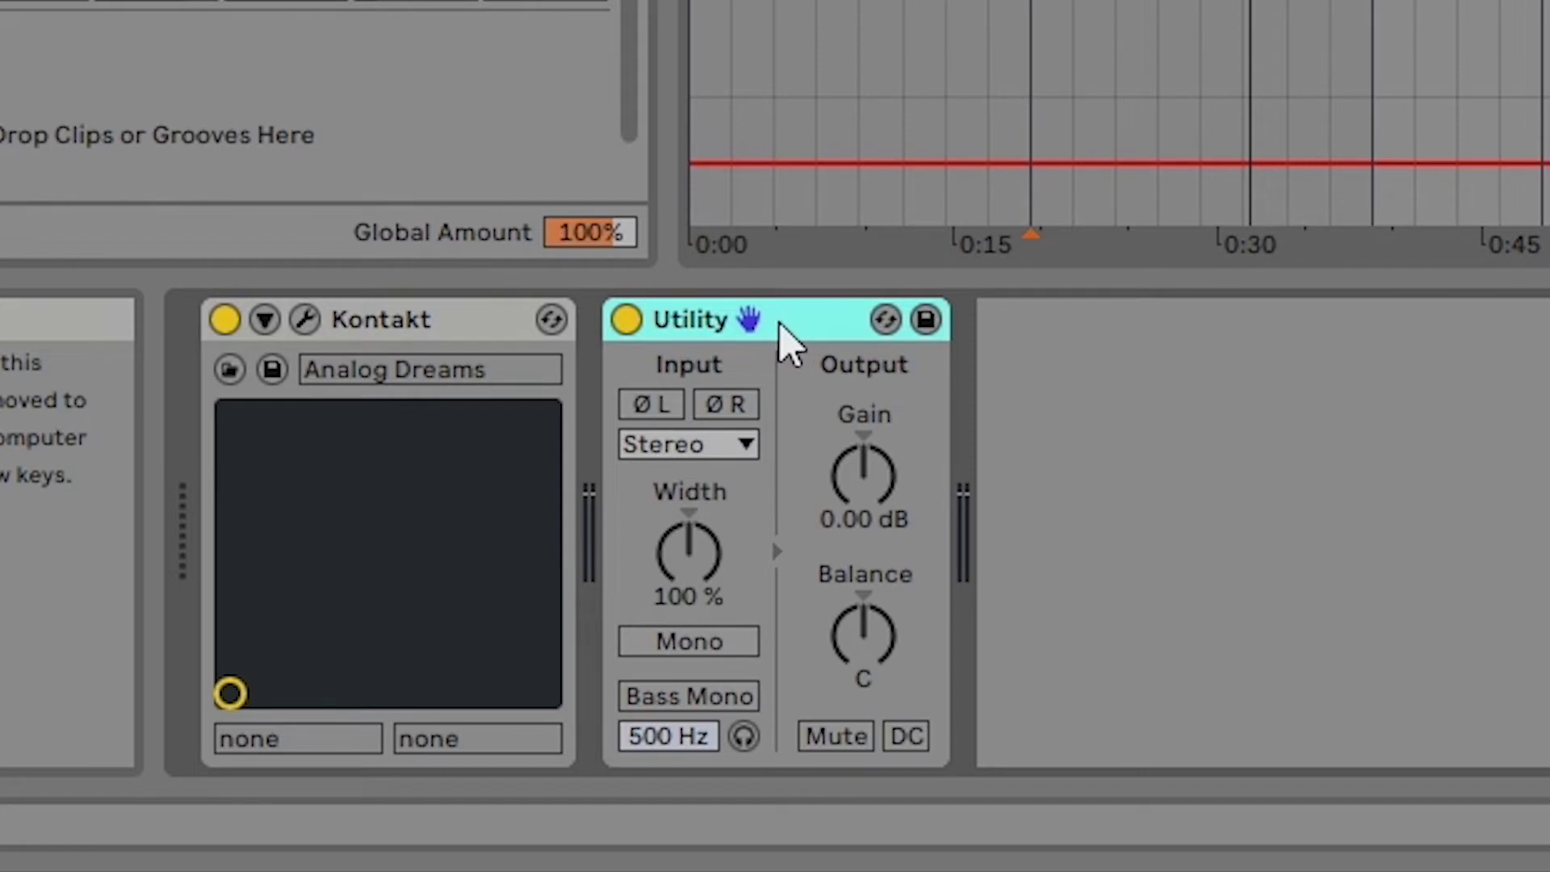
Step: Delete the Arpeggios Utility and insert a new audio track
{"action": "key", "text": "Delete"}
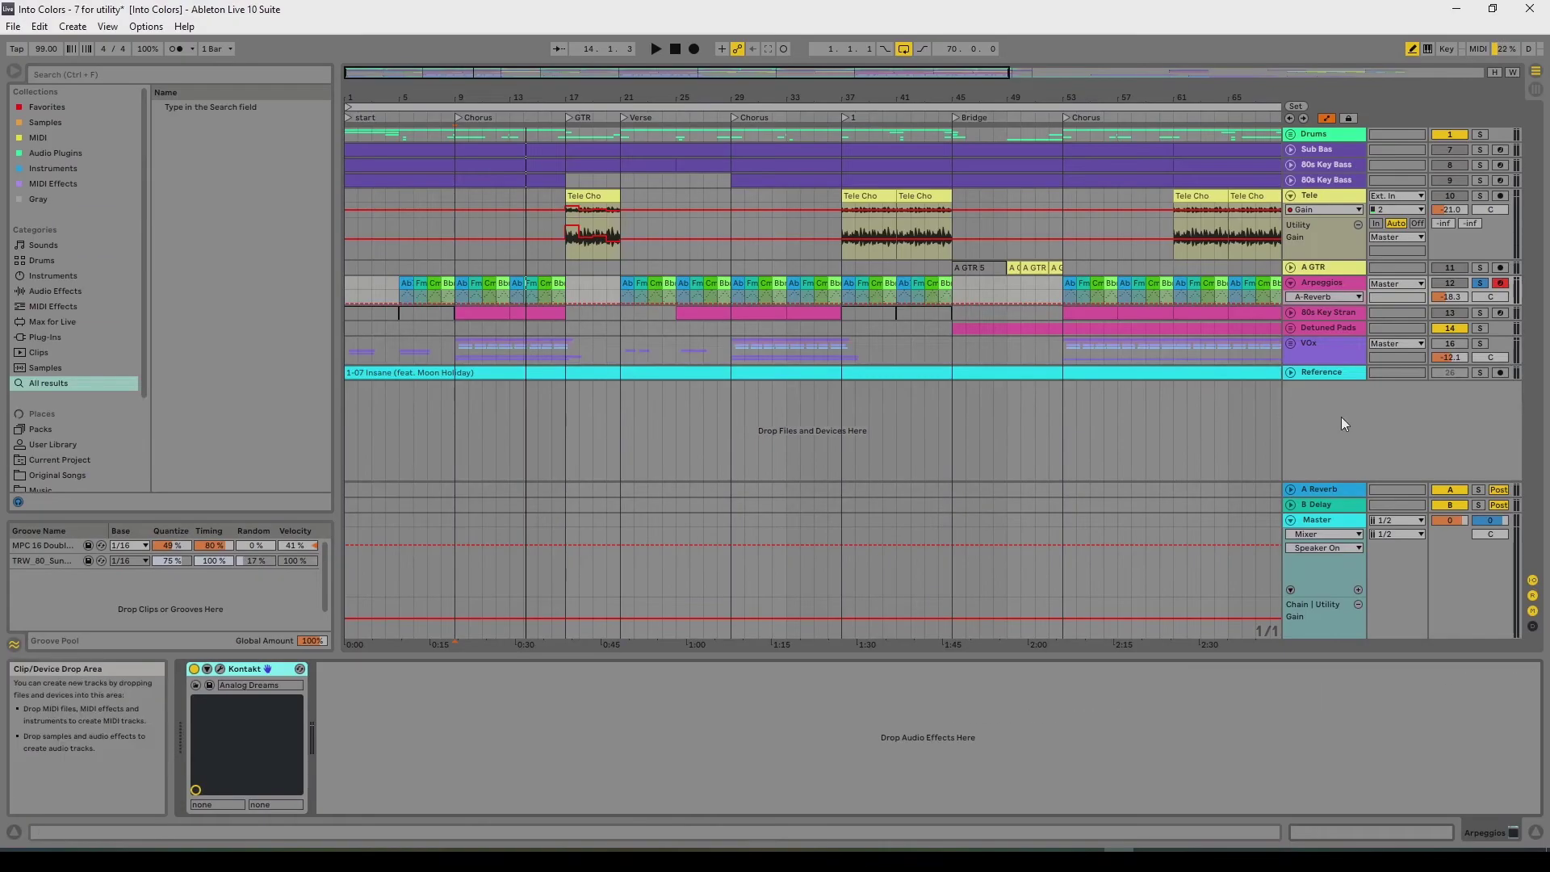
{"action": "right_click", "coordinate": [1343, 418]}
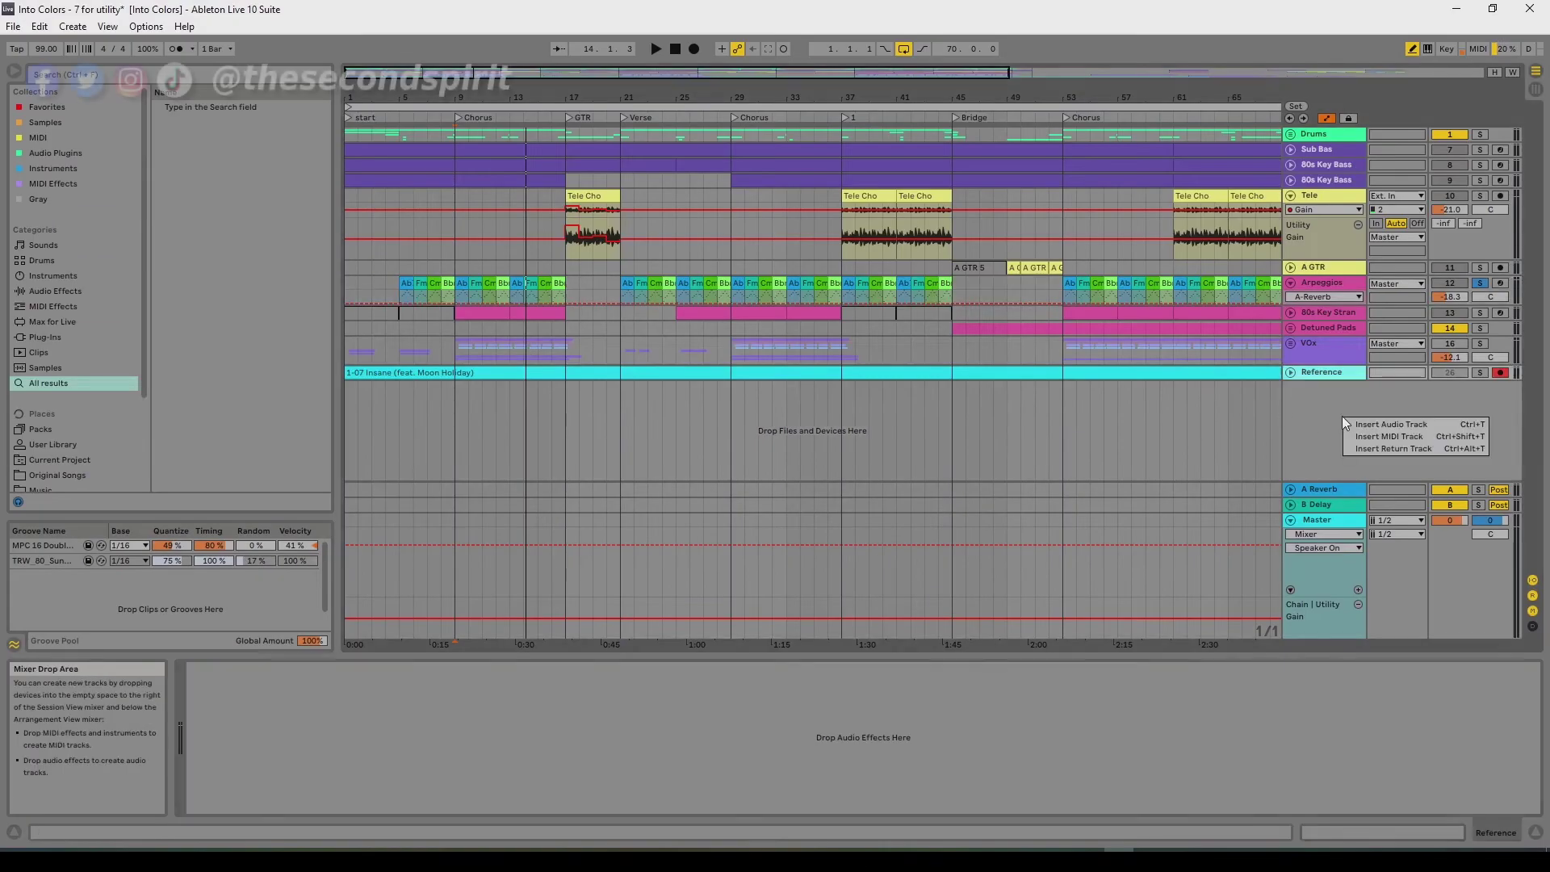
{"action": "left_click", "coordinate": [1407, 424]}
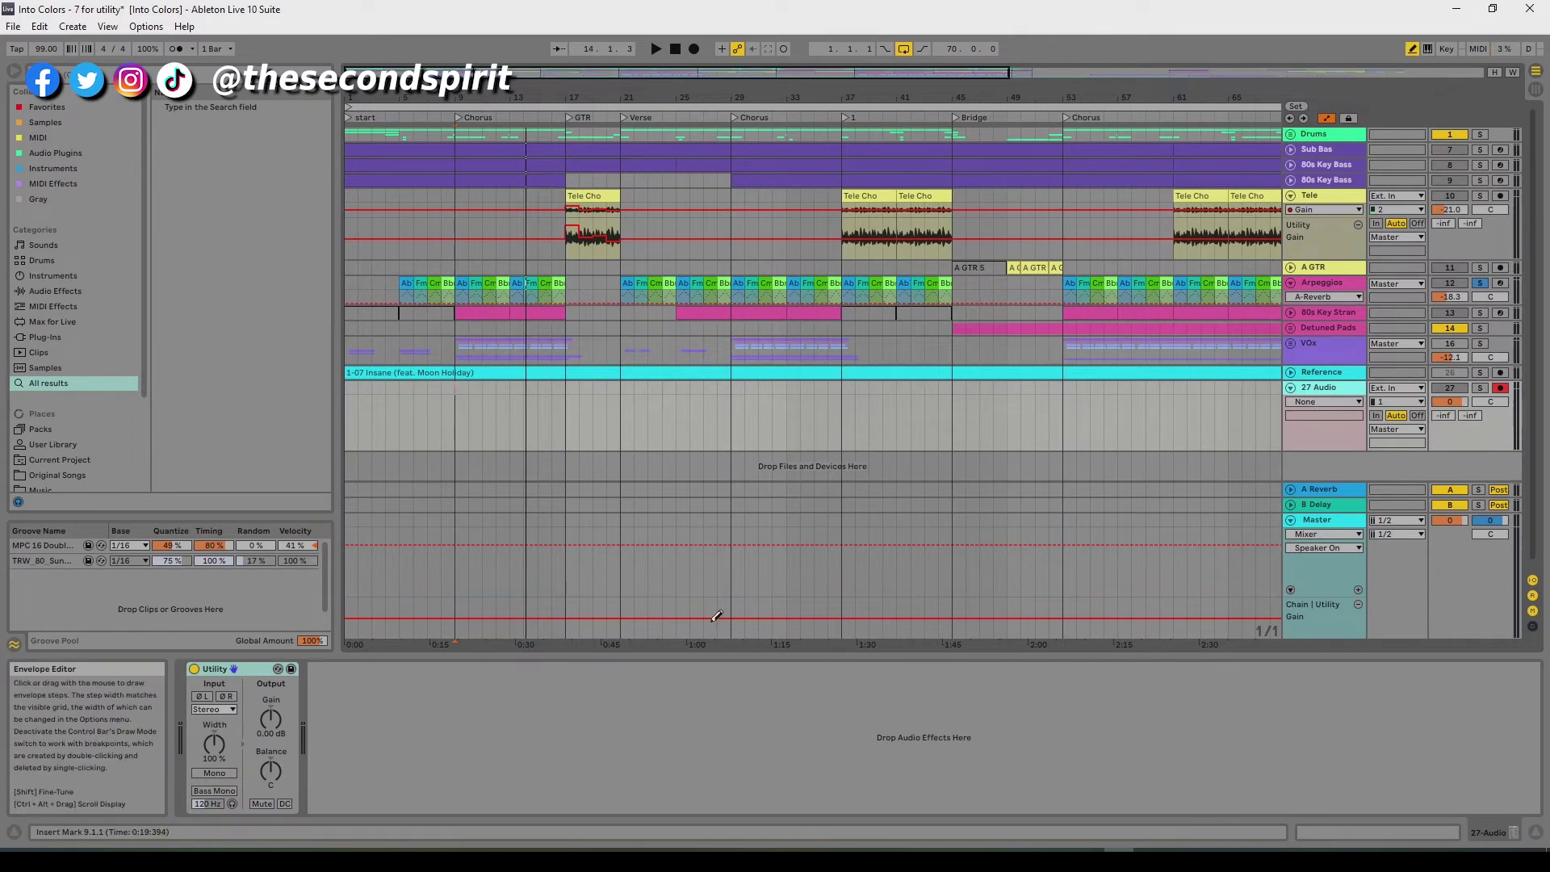
Step: Search the browser for 'tuner', drag the Tuner onto the new track, and add a Utility after it
{"action": "key", "text": "ctrl+f"}
{"action": "type", "text": "tuner"}
{"action": "left_click_drag", "start_coordinate": [201, 153], "coordinate": [454, 675]}
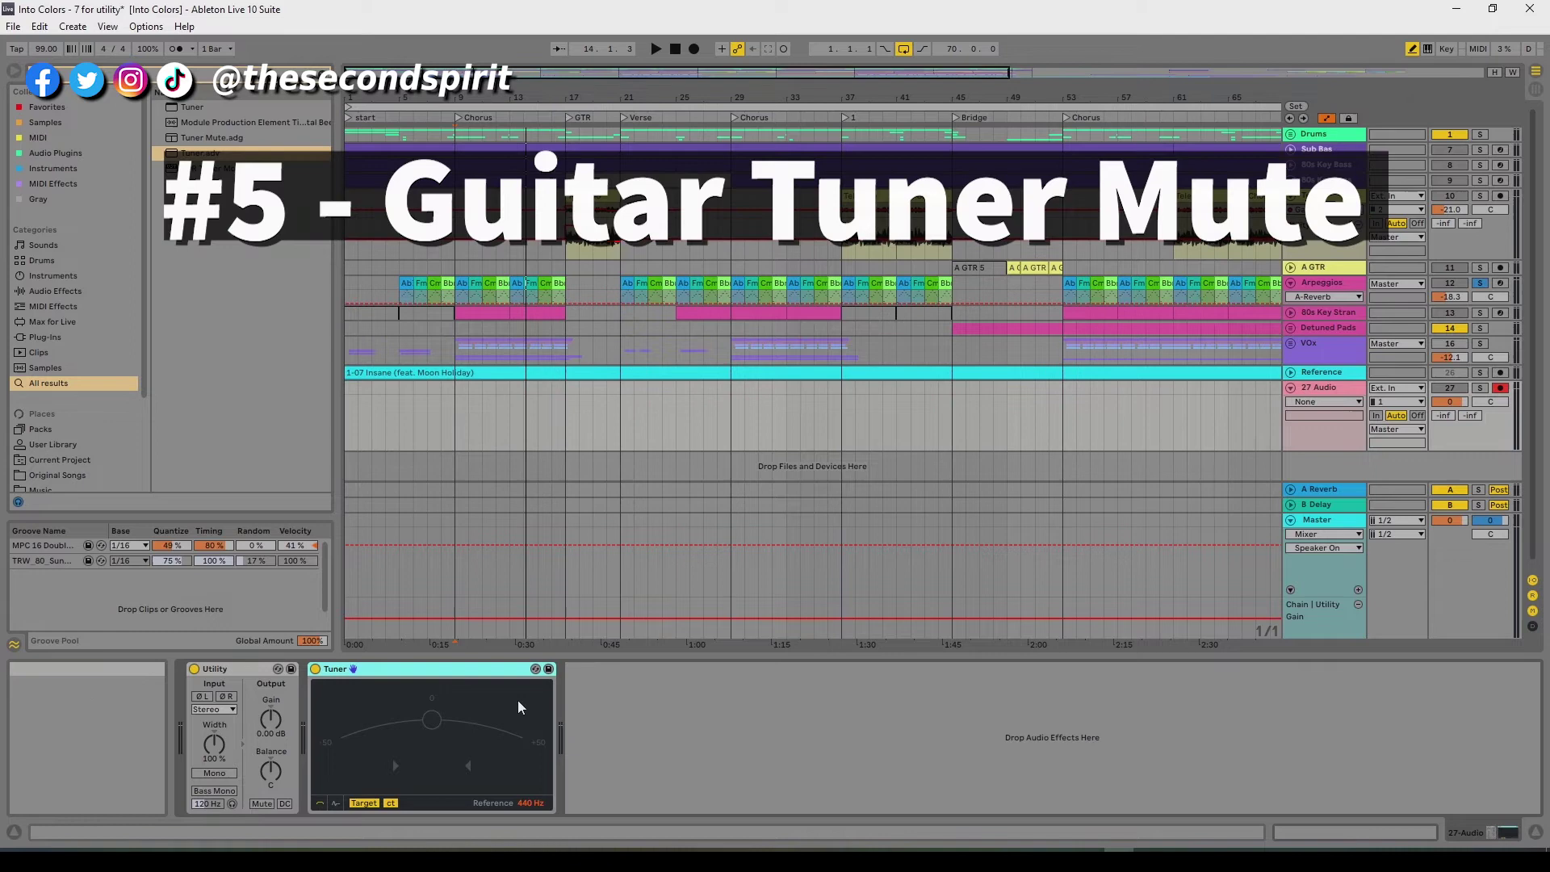
{"action": "right_click", "coordinate": [591, 707]}
{"action": "mouse_move", "coordinate": [677, 736]}
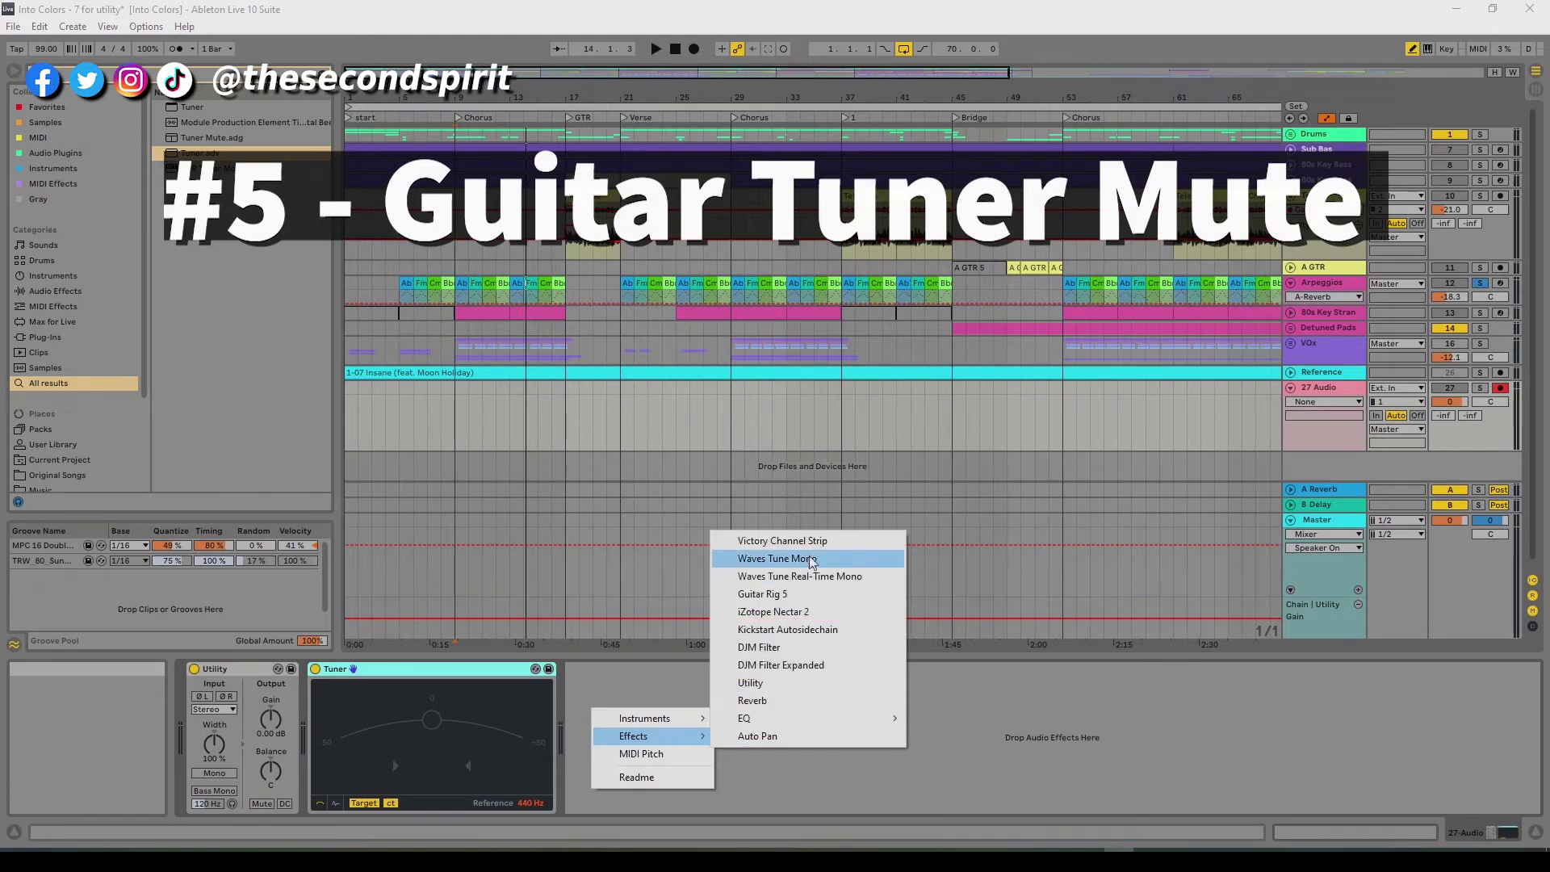
{"action": "left_click", "coordinate": [751, 683]}
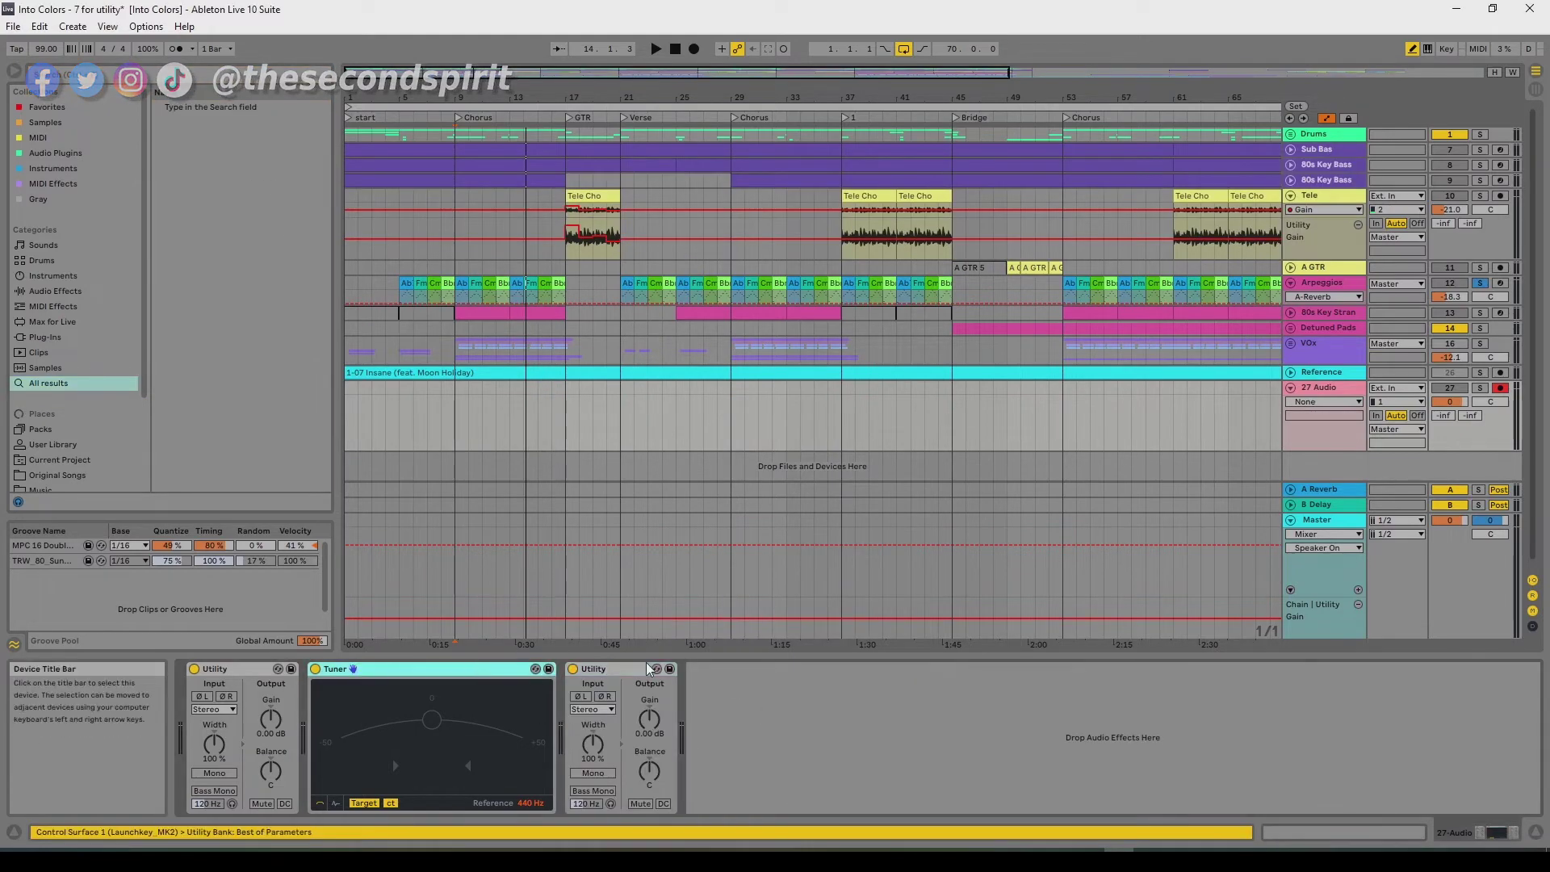
Step: Group the Tuner and second Utility into a rack with Ctrl+G and mute that Utility's output
{"action": "left_click", "coordinate": [648, 669], "text": "shift"}
{"action": "key", "text": "ctrl+g"}
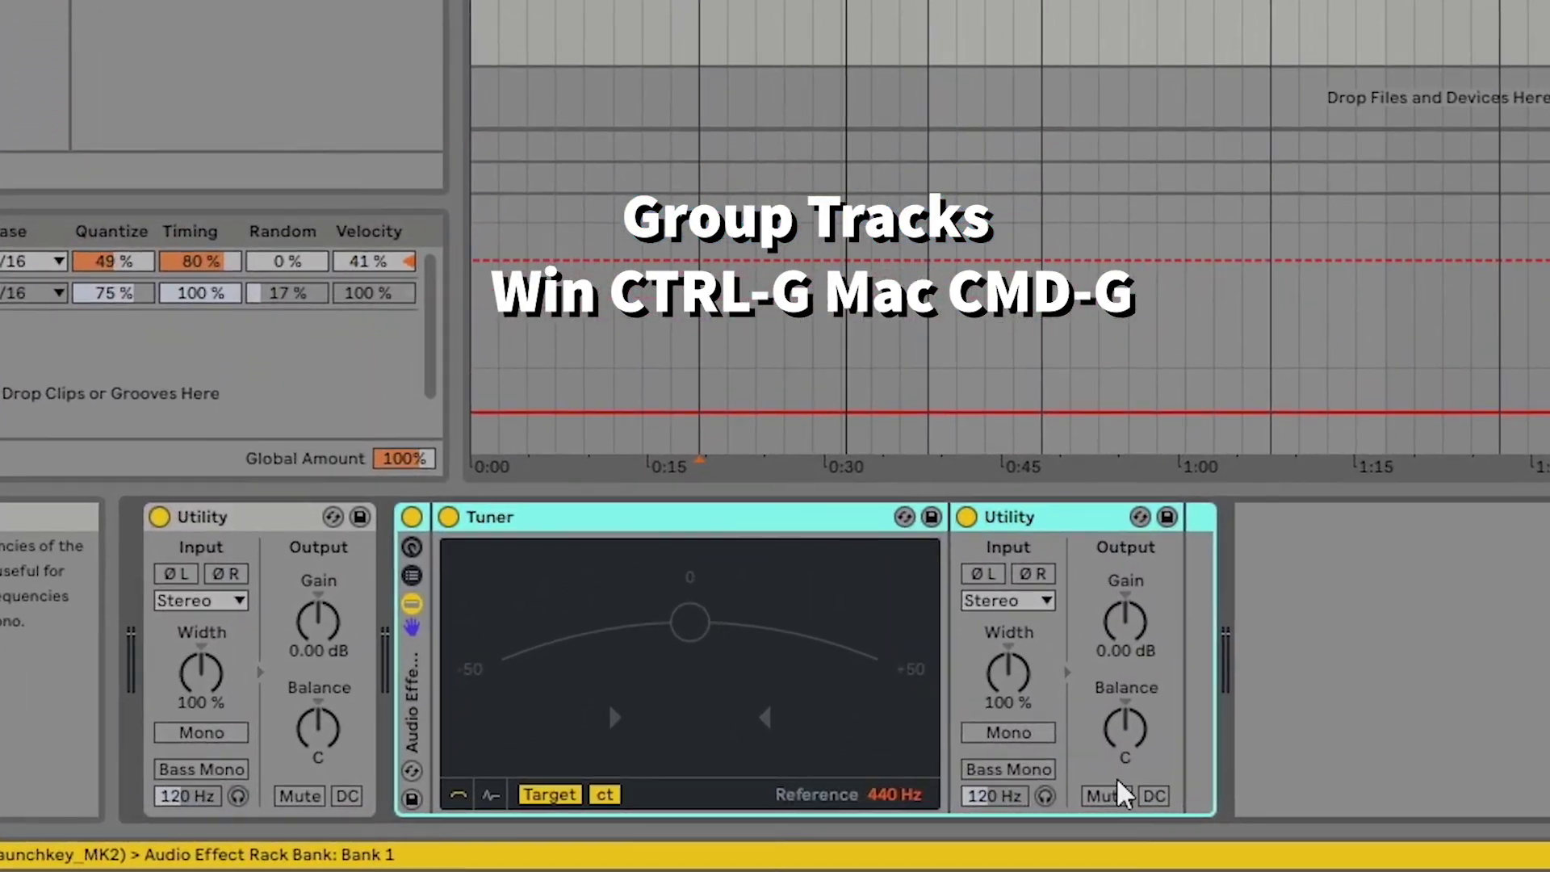
{"action": "left_click", "coordinate": [1122, 795]}
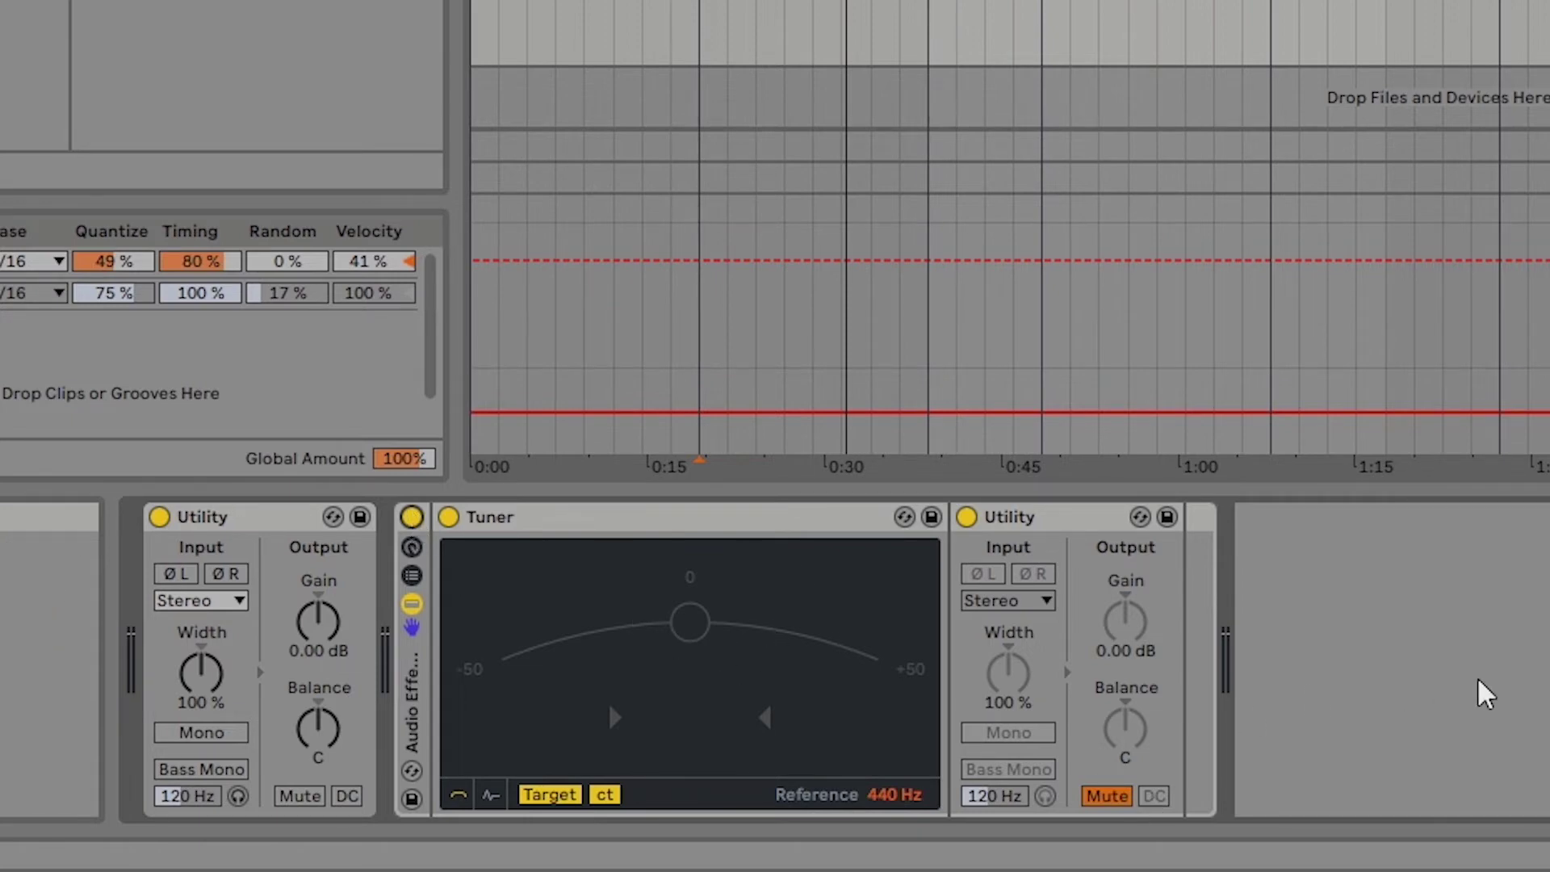
Step: Toggle the tuner rack off and back on, then select the whole rack
{"action": "left_click", "coordinate": [411, 517]}
{"action": "left_click", "coordinate": [411, 517]}
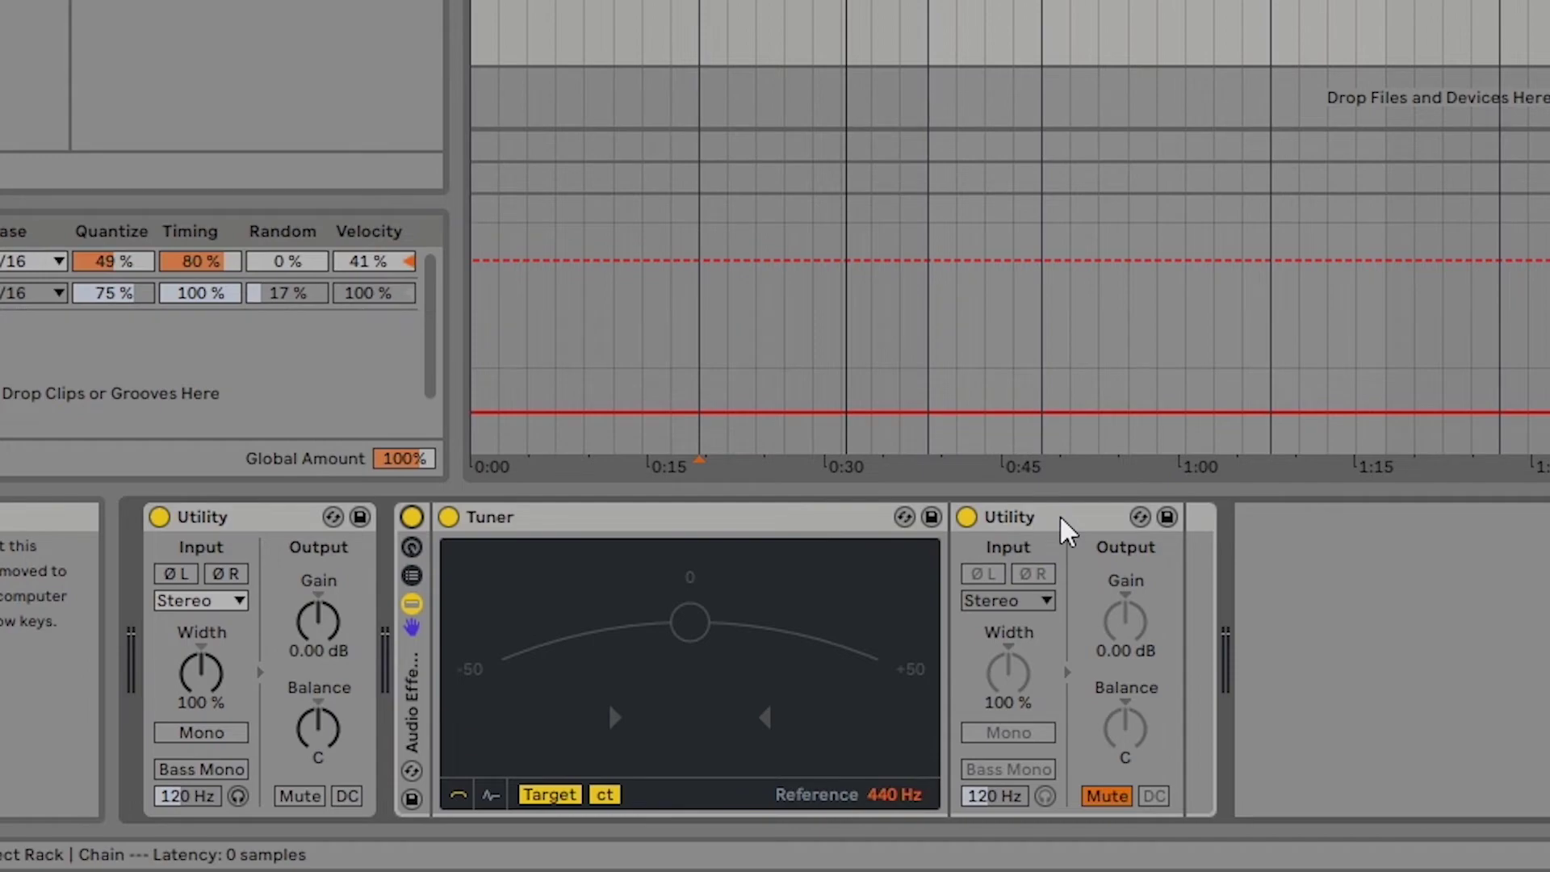
{"action": "left_click", "coordinate": [415, 707]}
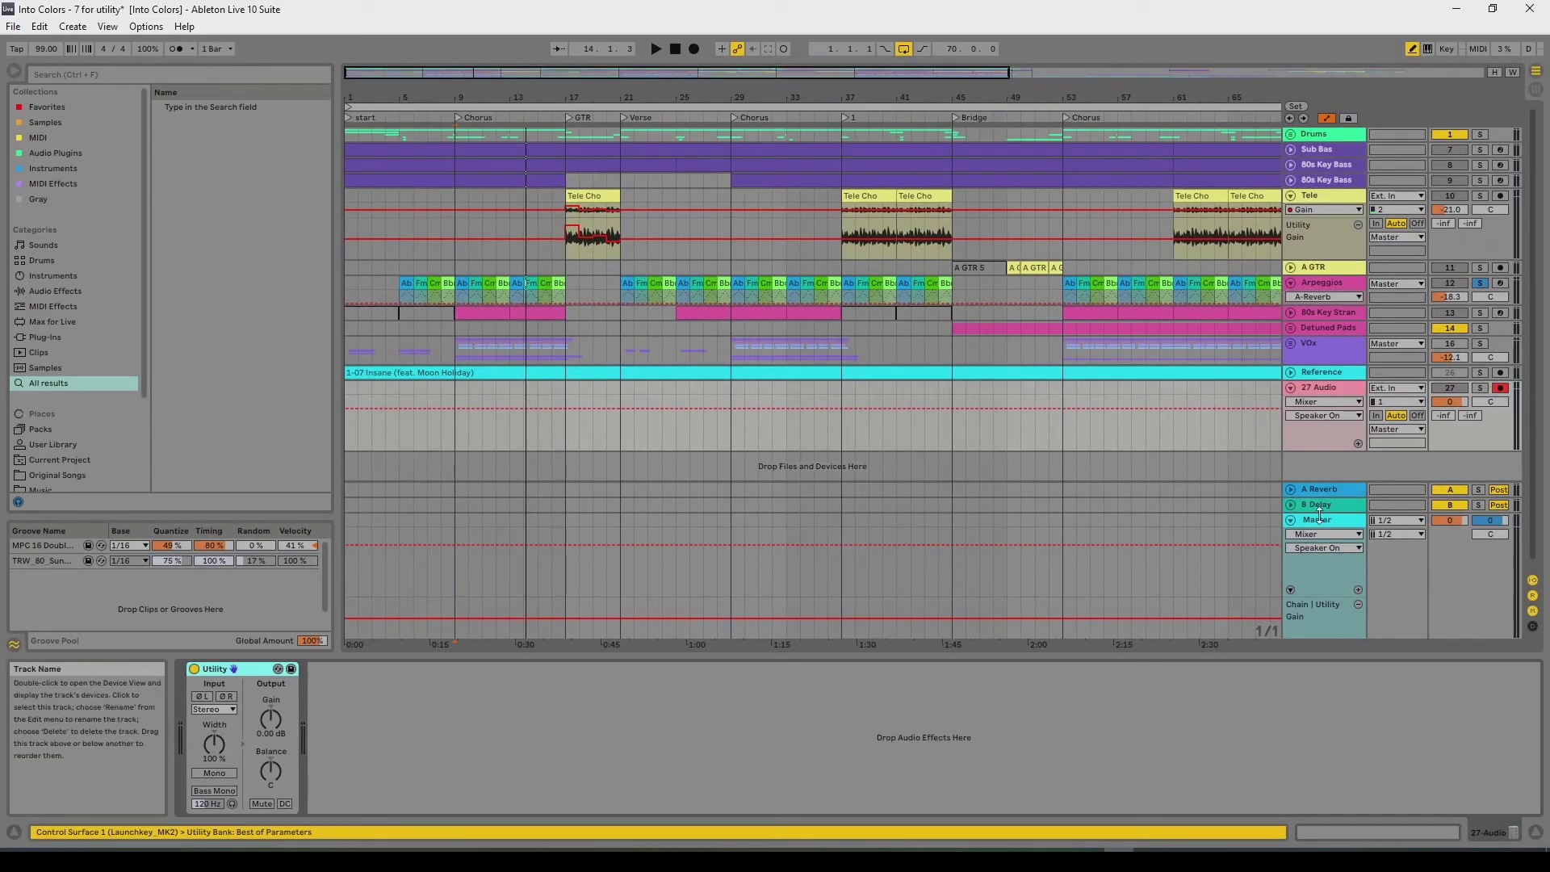
Step: Insert a new Utility after the '-20 db Direct' Utility on the Master track
{"action": "left_click", "coordinate": [1320, 518]}
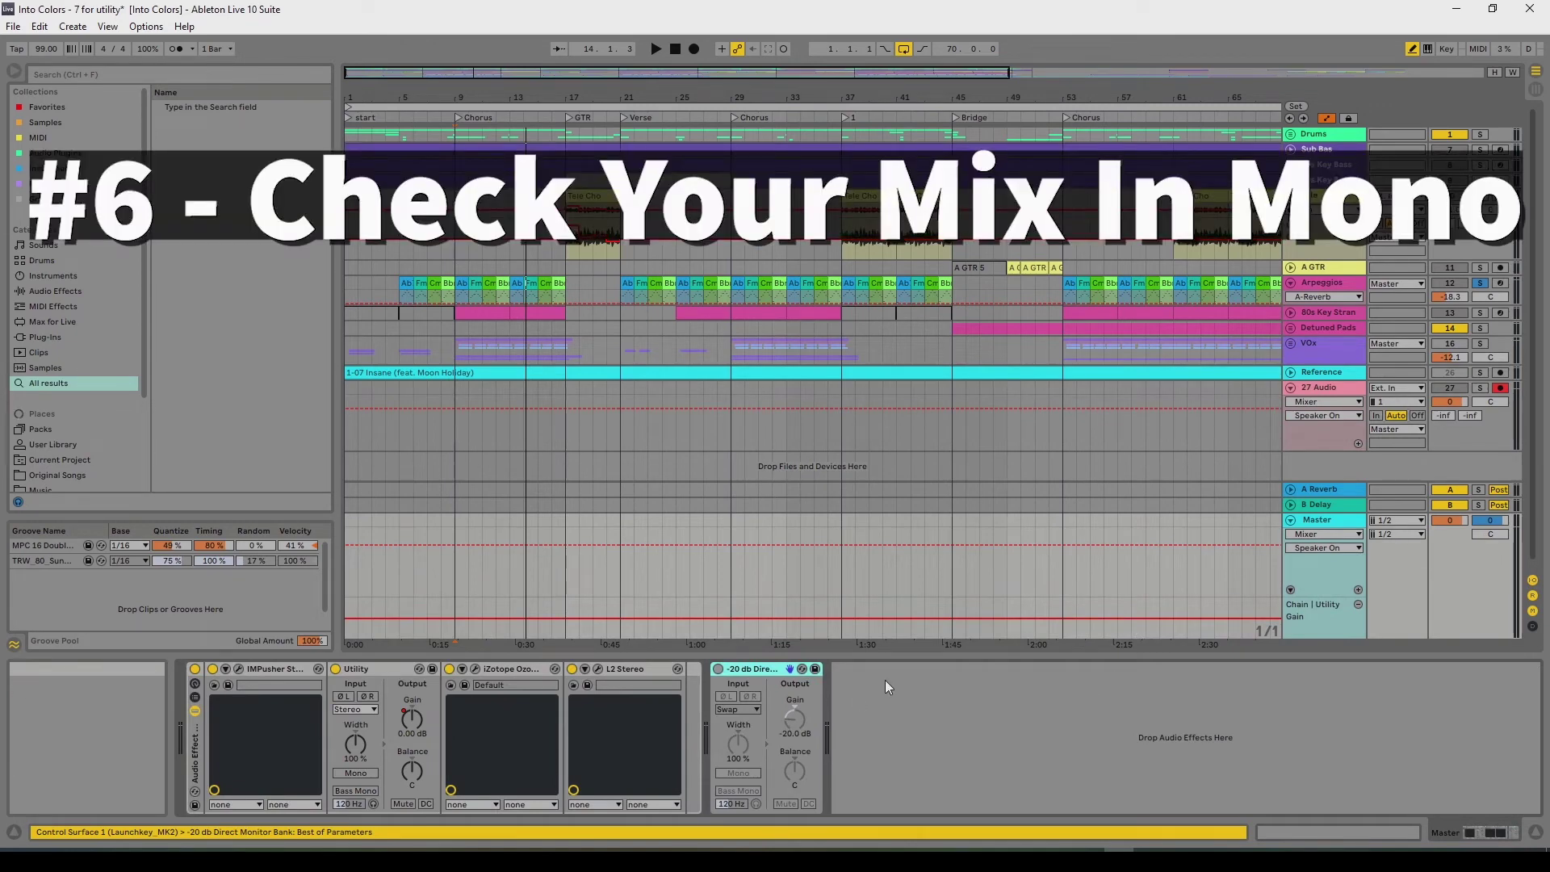
{"action": "right_click", "coordinate": [885, 680]}
{"action": "mouse_move", "coordinate": [981, 708]}
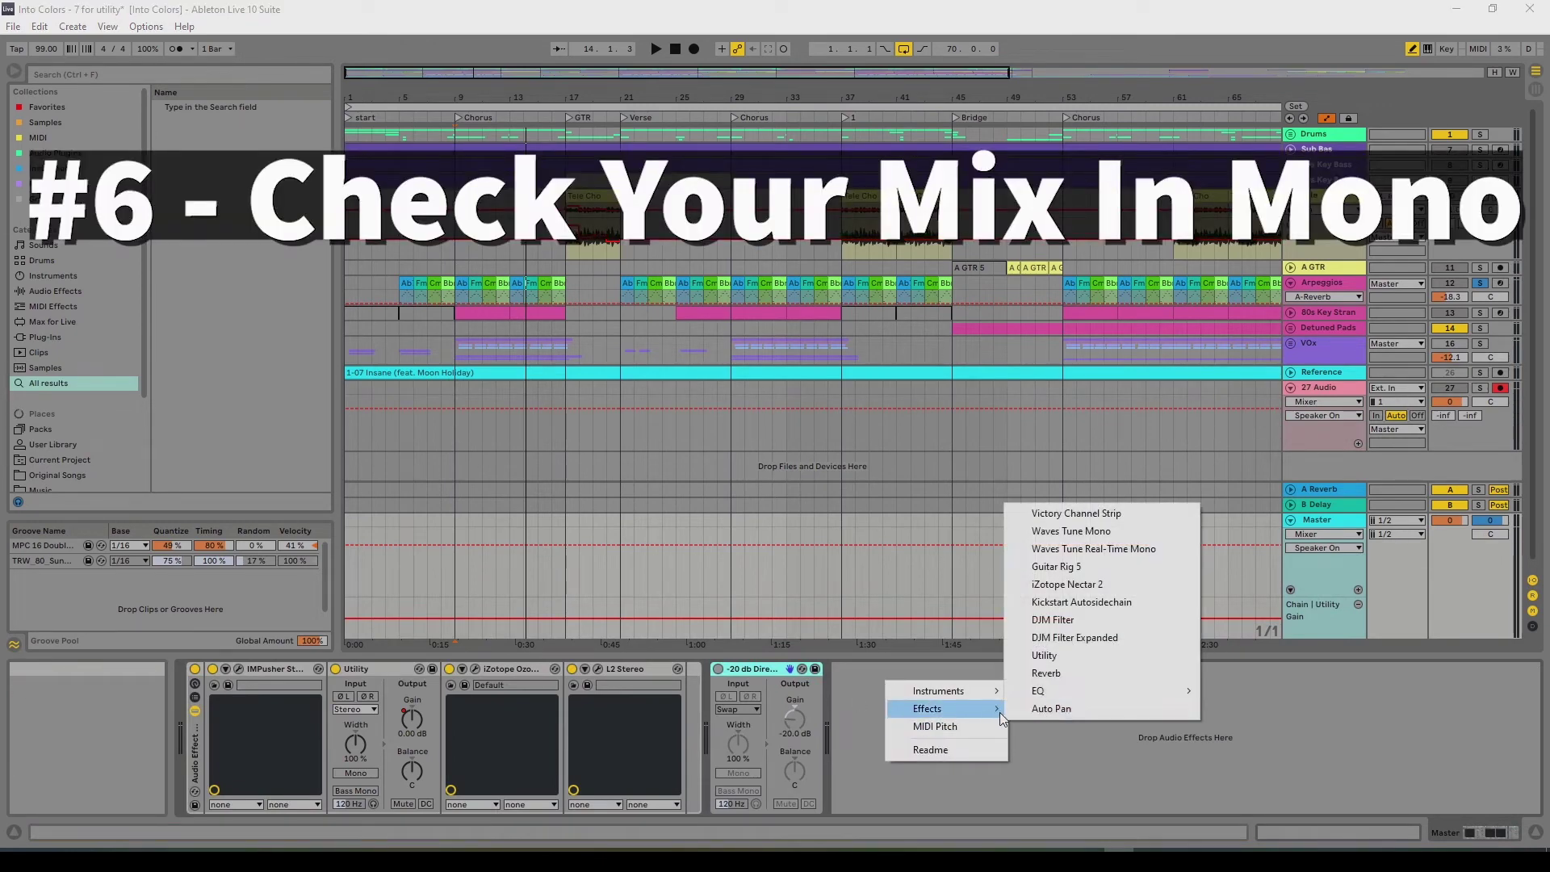
{"action": "left_click", "coordinate": [1087, 654]}
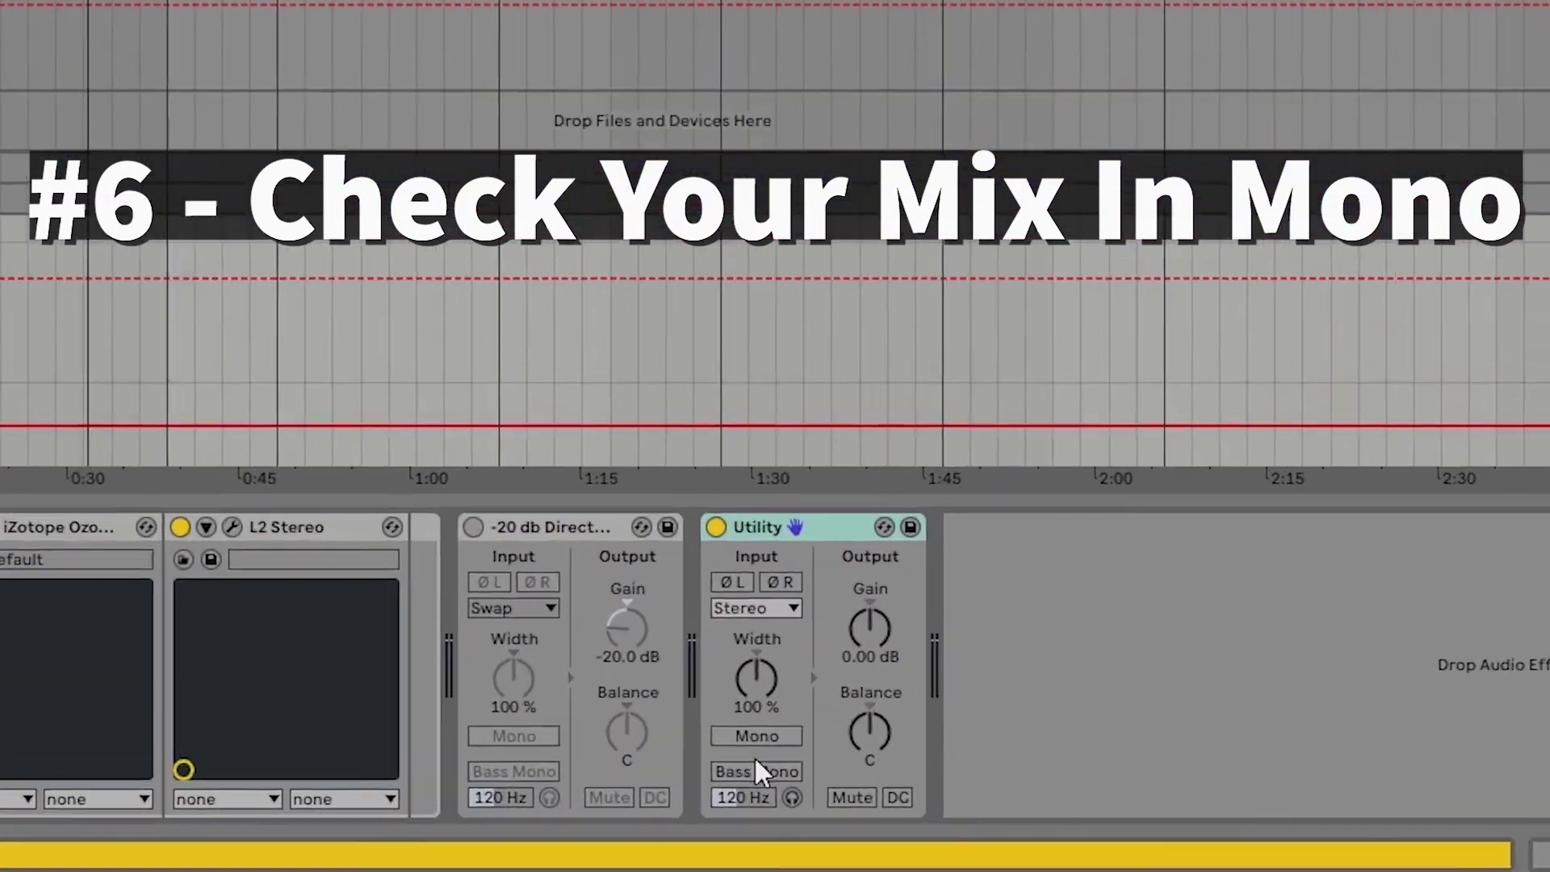
Step: Compare the mix in mono and stereo during playback, leaving the Master Utility in stereo
{"action": "left_click", "coordinate": [755, 735]}
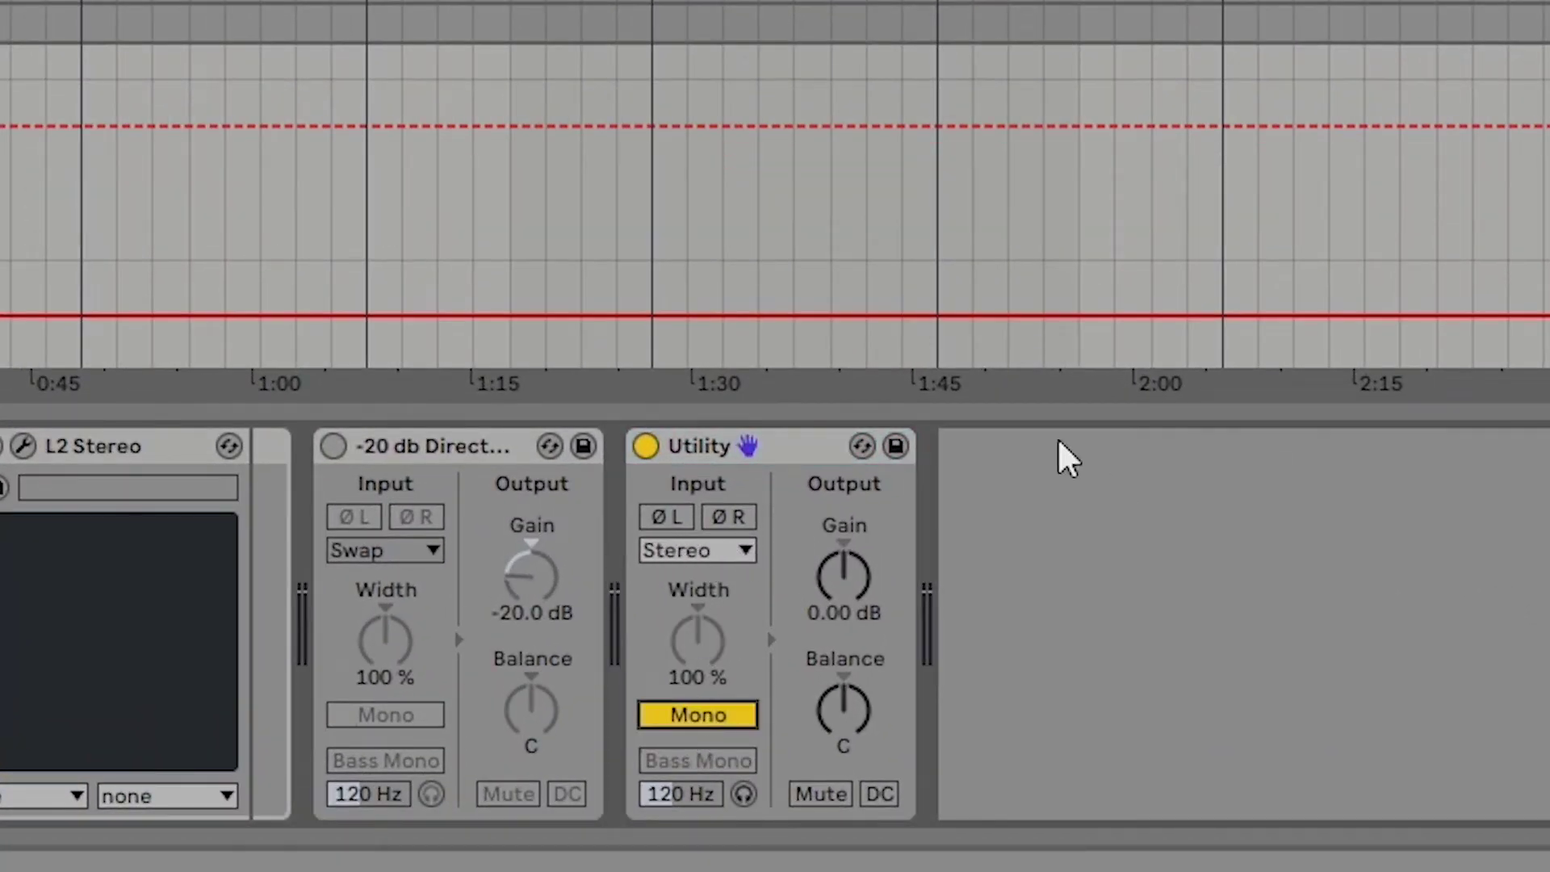
{"action": "left_click", "coordinate": [695, 712]}
{"action": "left_click", "coordinate": [695, 712]}
{"action": "key", "text": "space"}
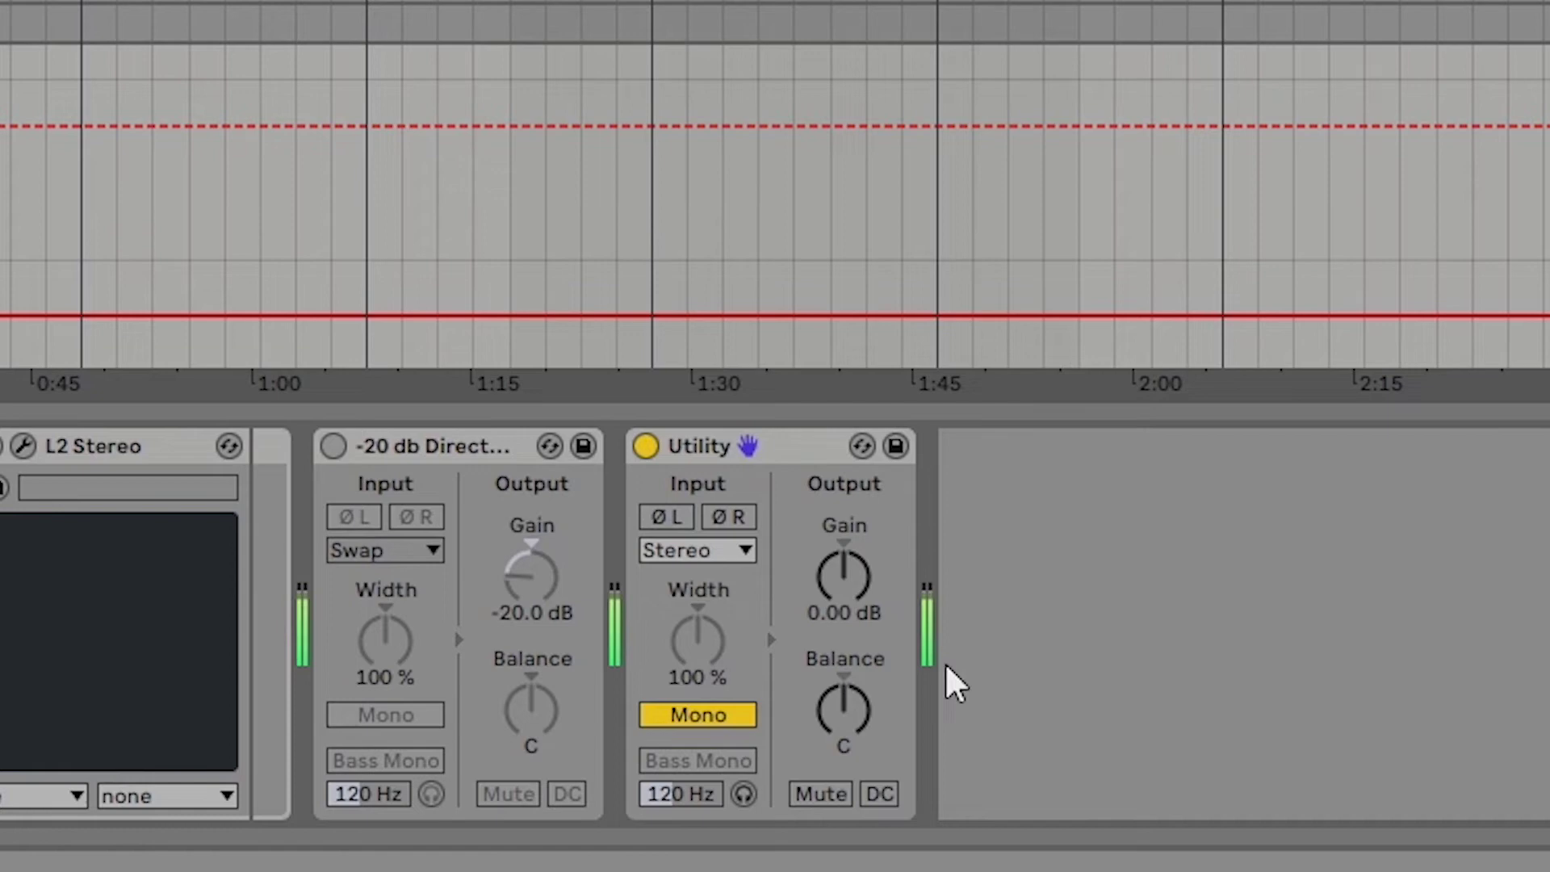
{"action": "left_click", "coordinate": [699, 714]}
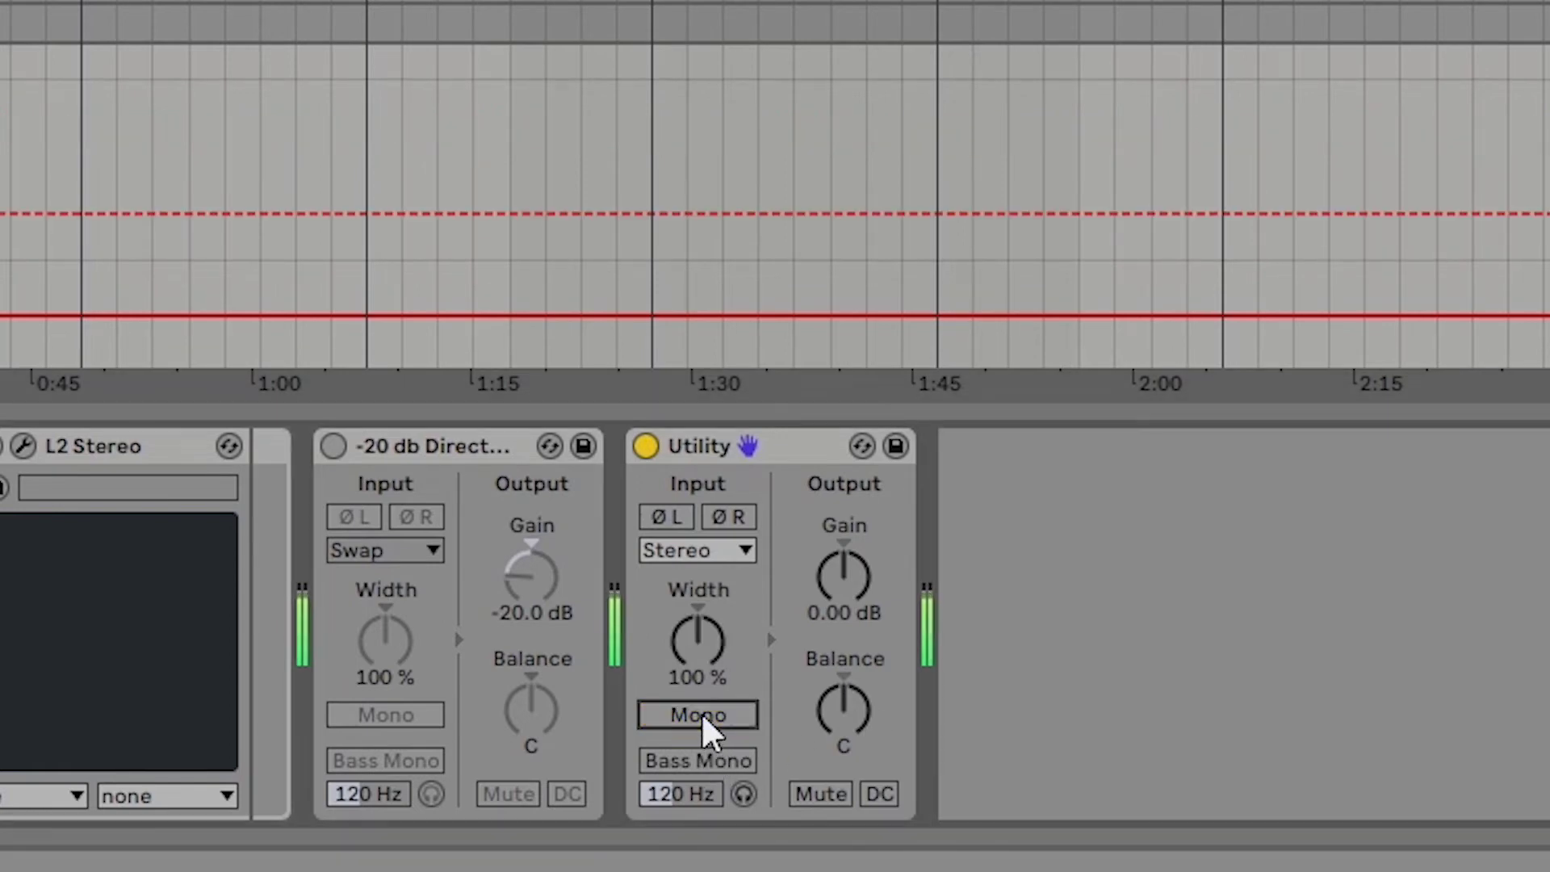
{"action": "left_click", "coordinate": [701, 717]}
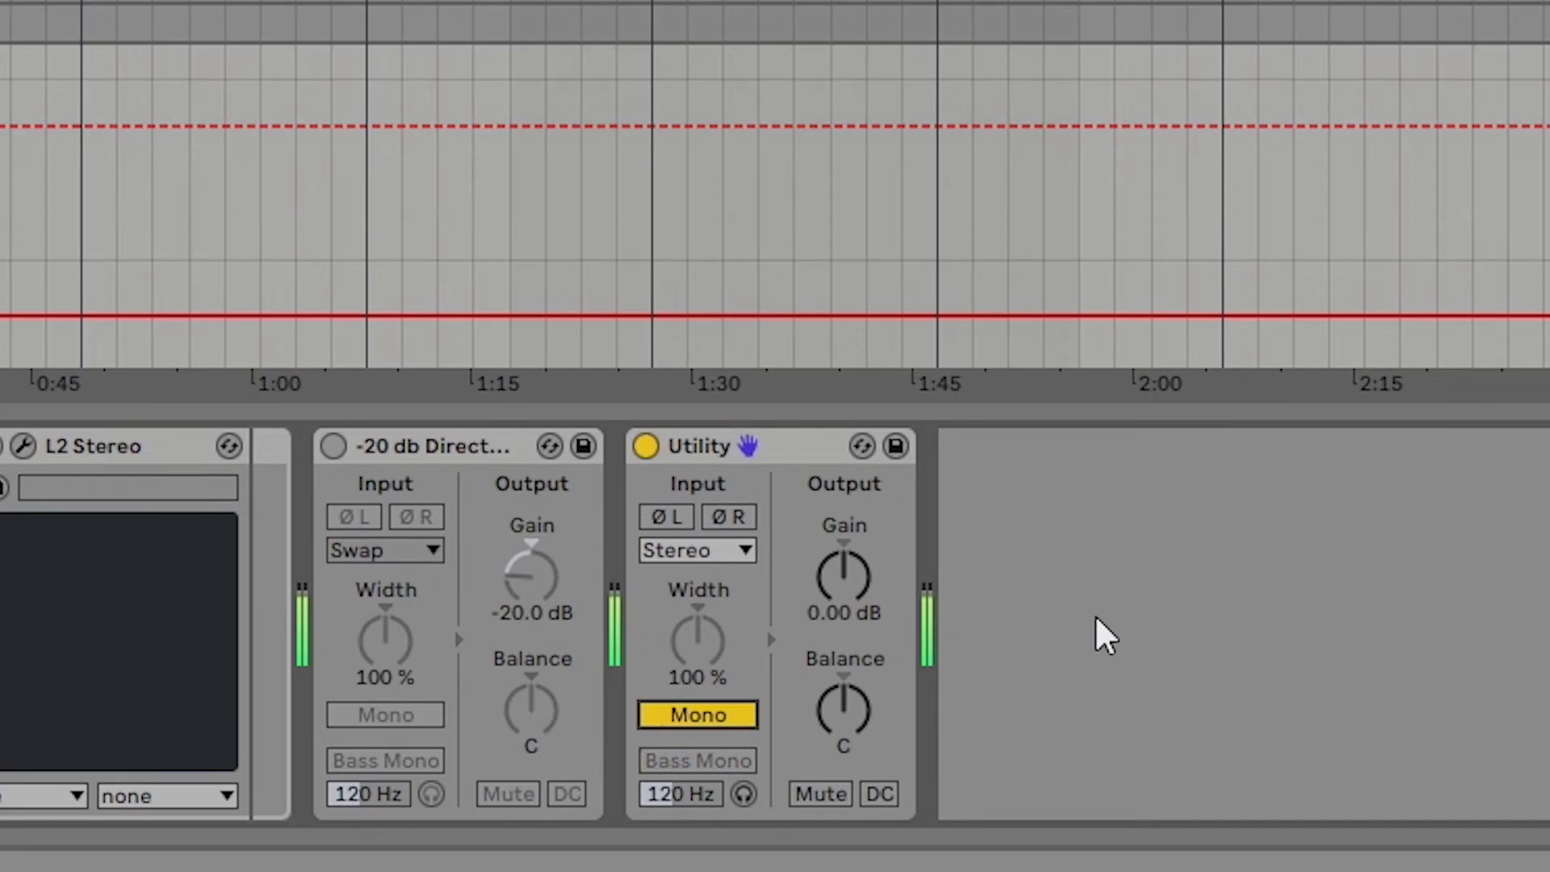
{"action": "left_click", "coordinate": [700, 717]}
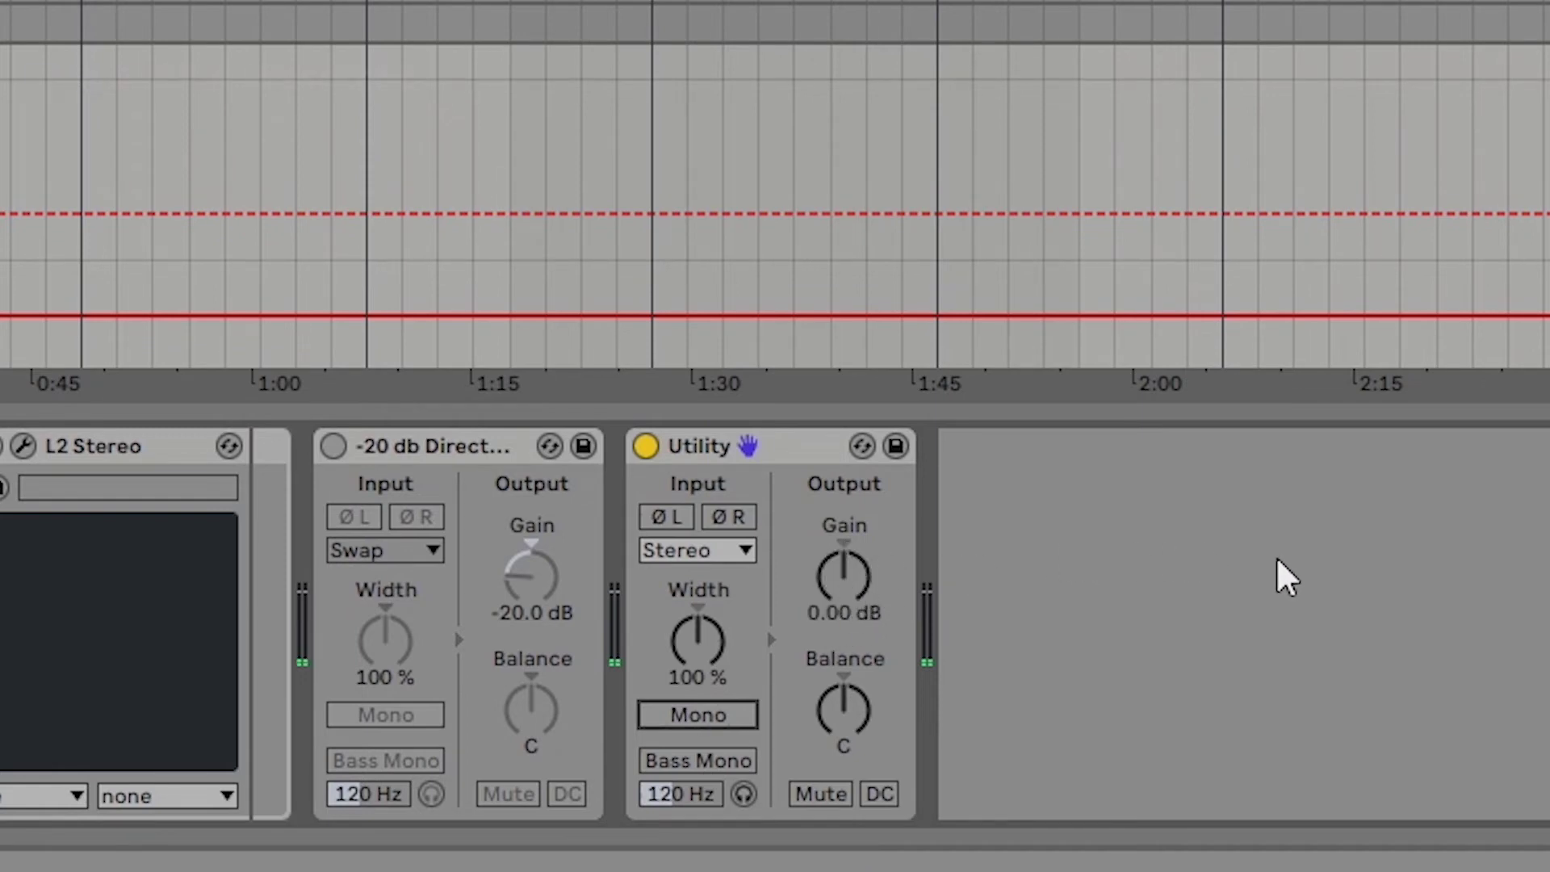
{"action": "left_click", "coordinate": [781, 455]}
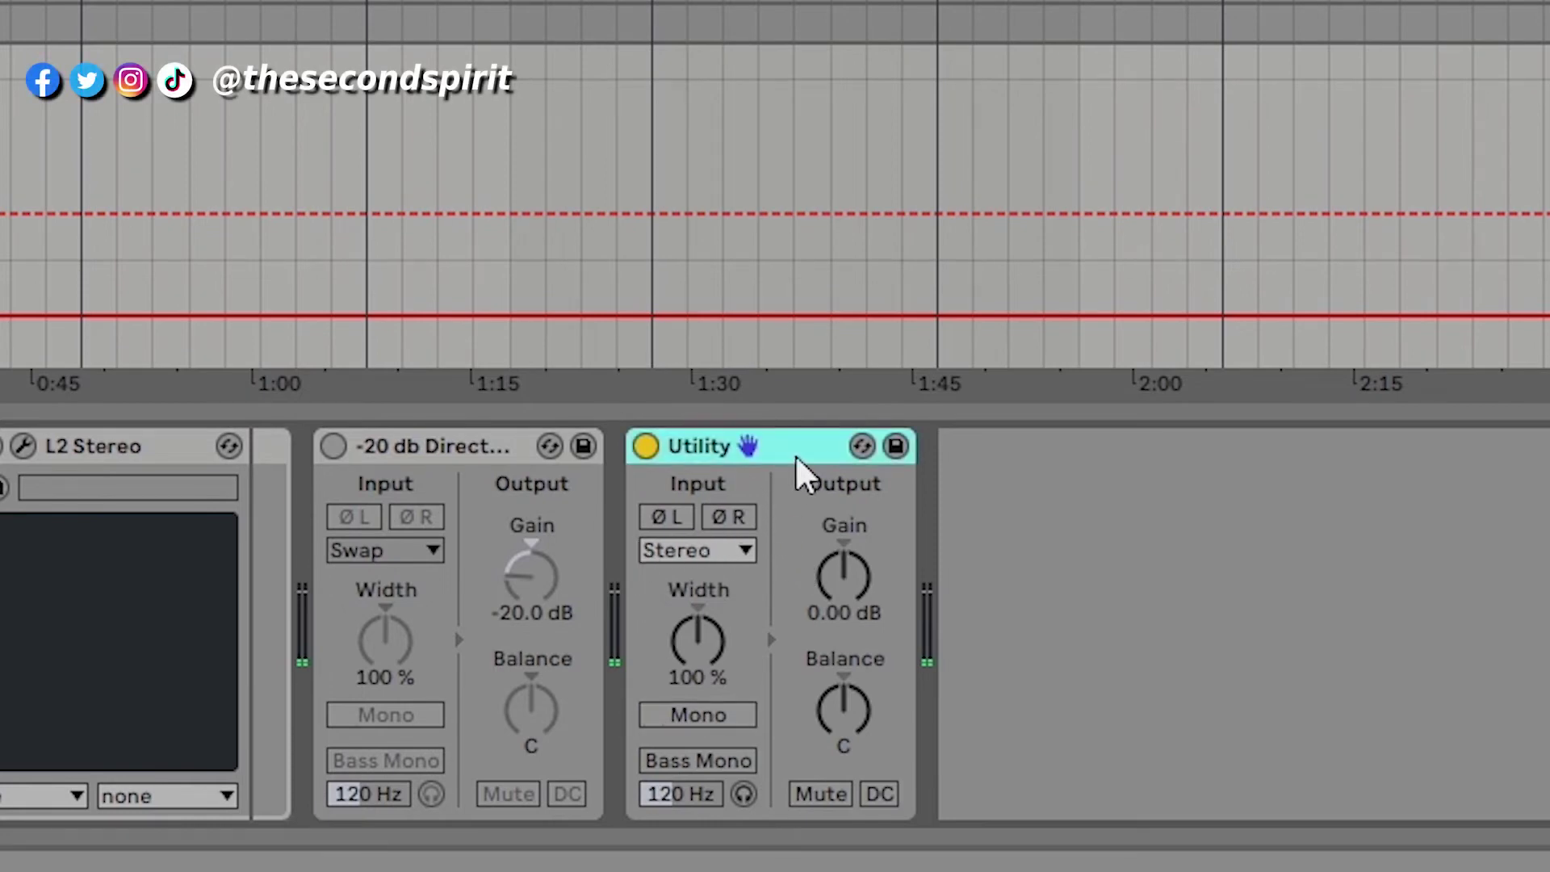
Step: Compare ØL and ØR phase inversion on the Master Utility, leaving only ØR inverted
{"action": "left_click", "coordinate": [667, 517]}
{"action": "left_click", "coordinate": [729, 516]}
{"action": "left_click", "coordinate": [667, 517]}
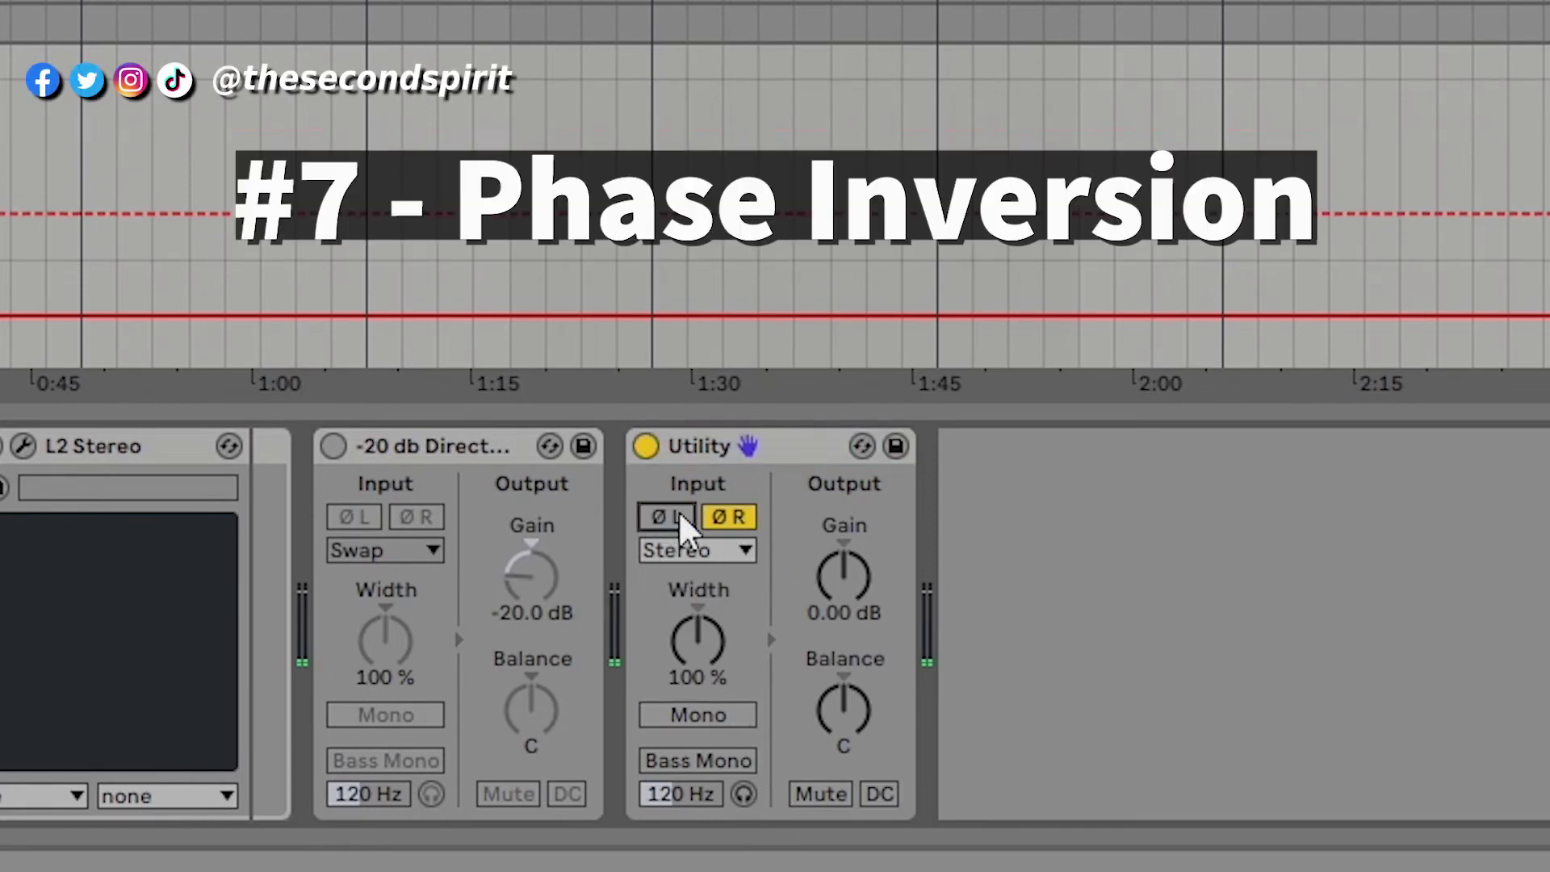
{"action": "left_click", "coordinate": [721, 513]}
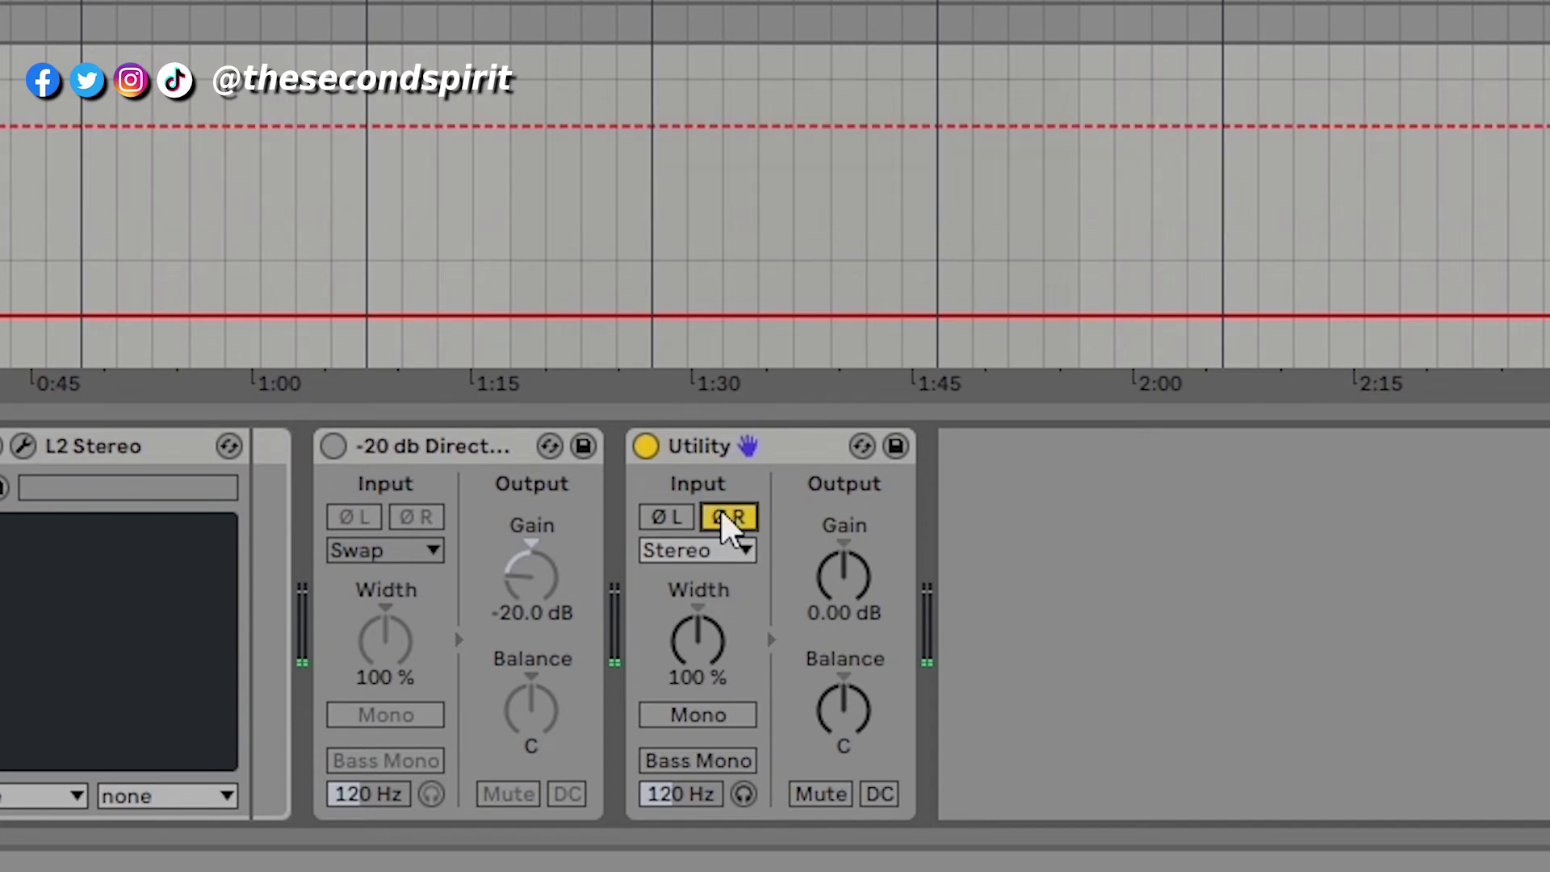
{"action": "left_click", "coordinate": [722, 513]}
{"action": "left_click", "coordinate": [680, 520]}
{"action": "left_click", "coordinate": [731, 515]}
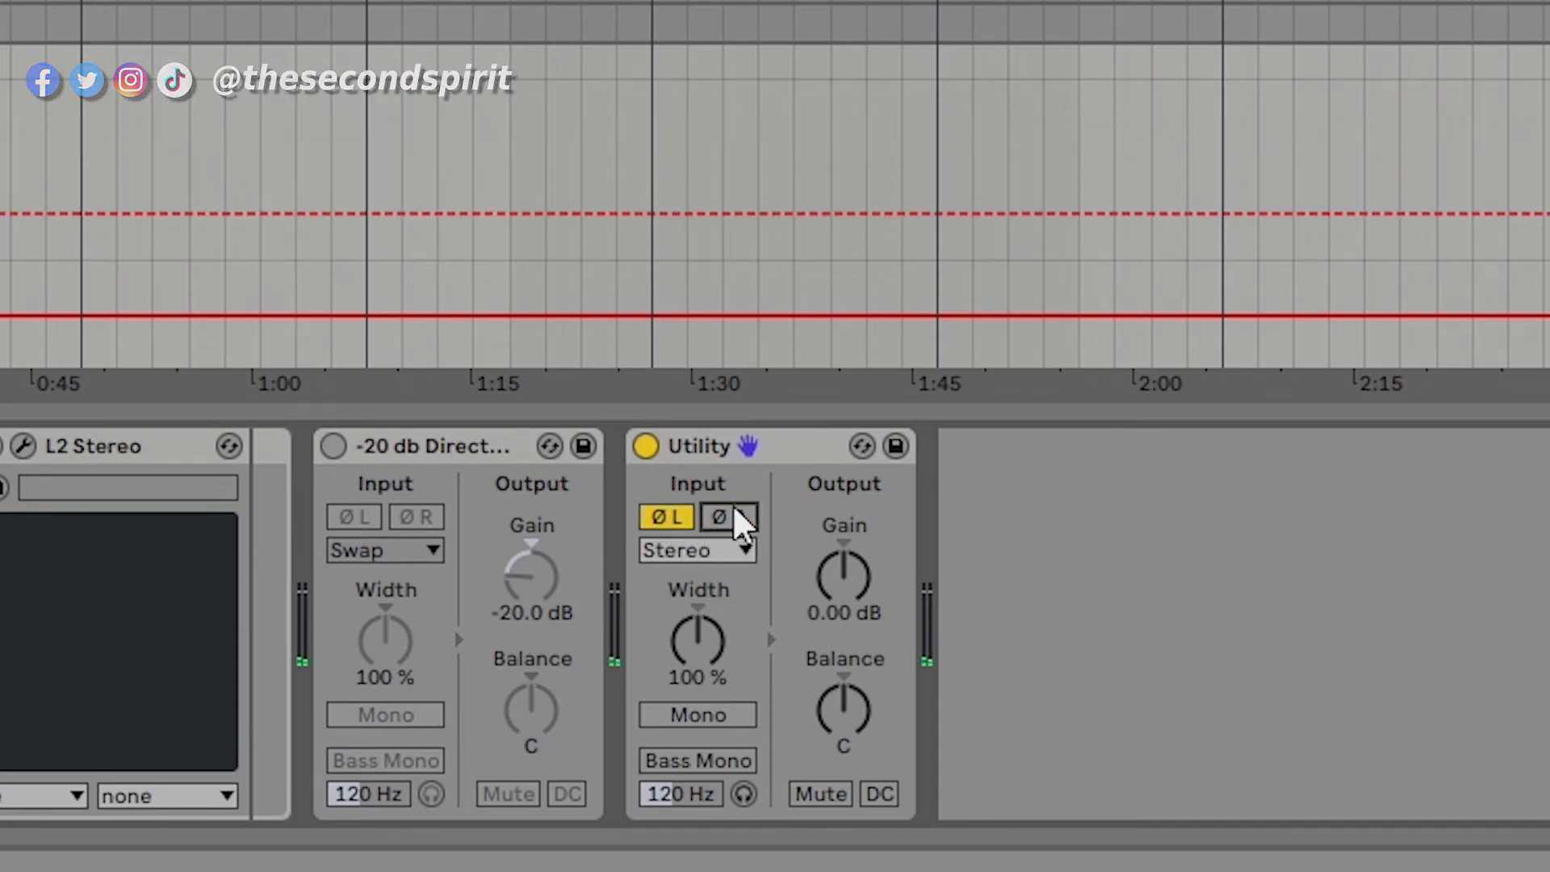
{"action": "left_click", "coordinate": [668, 517]}
{"action": "left_click", "coordinate": [718, 510]}
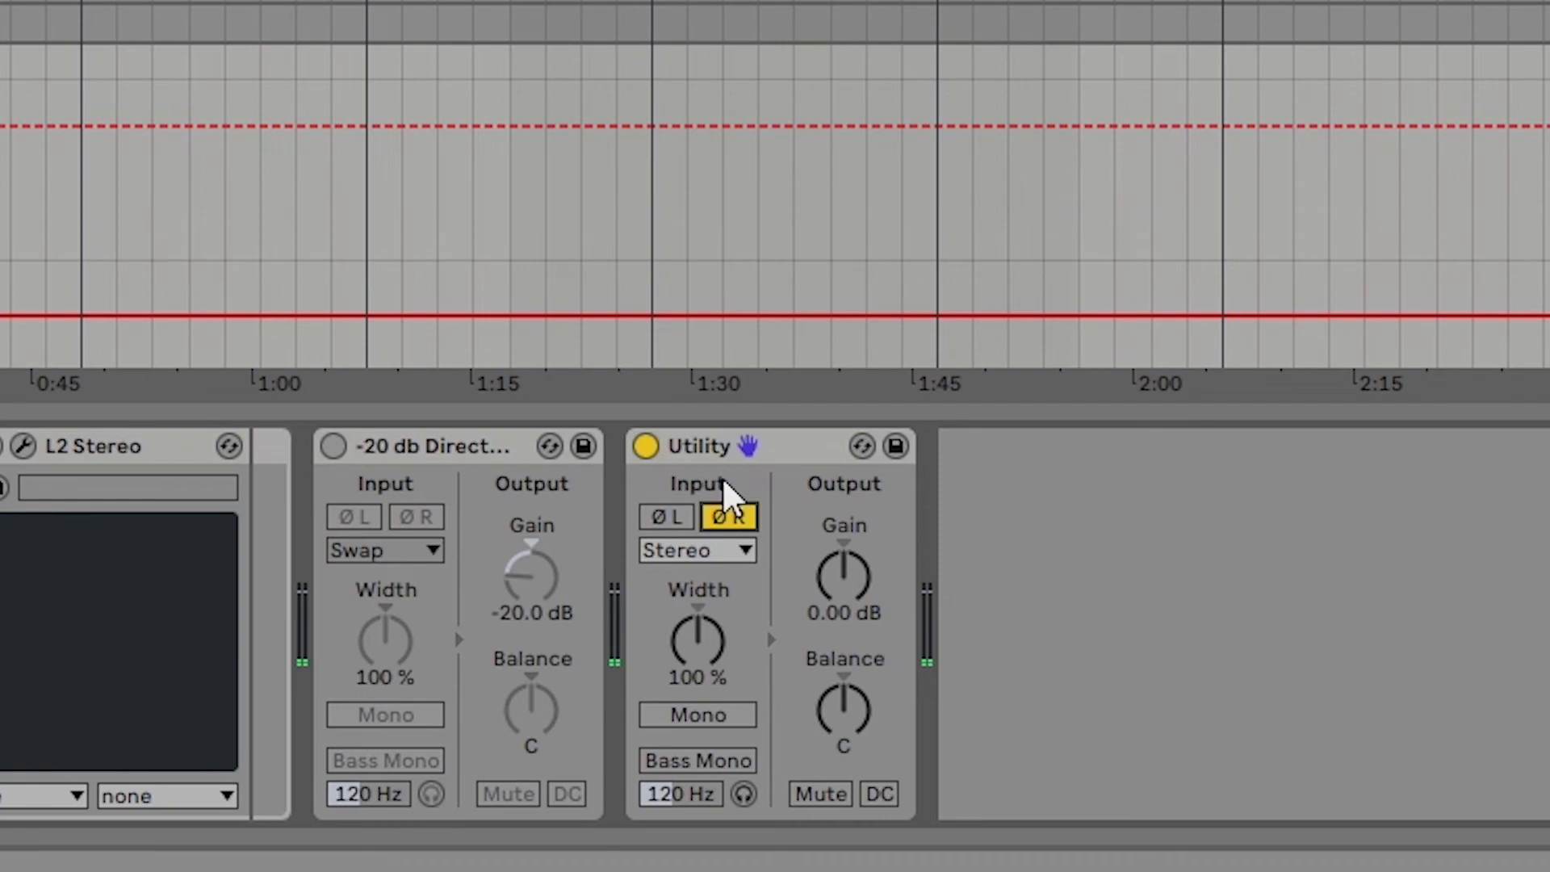
{"action": "left_click", "coordinate": [787, 446]}
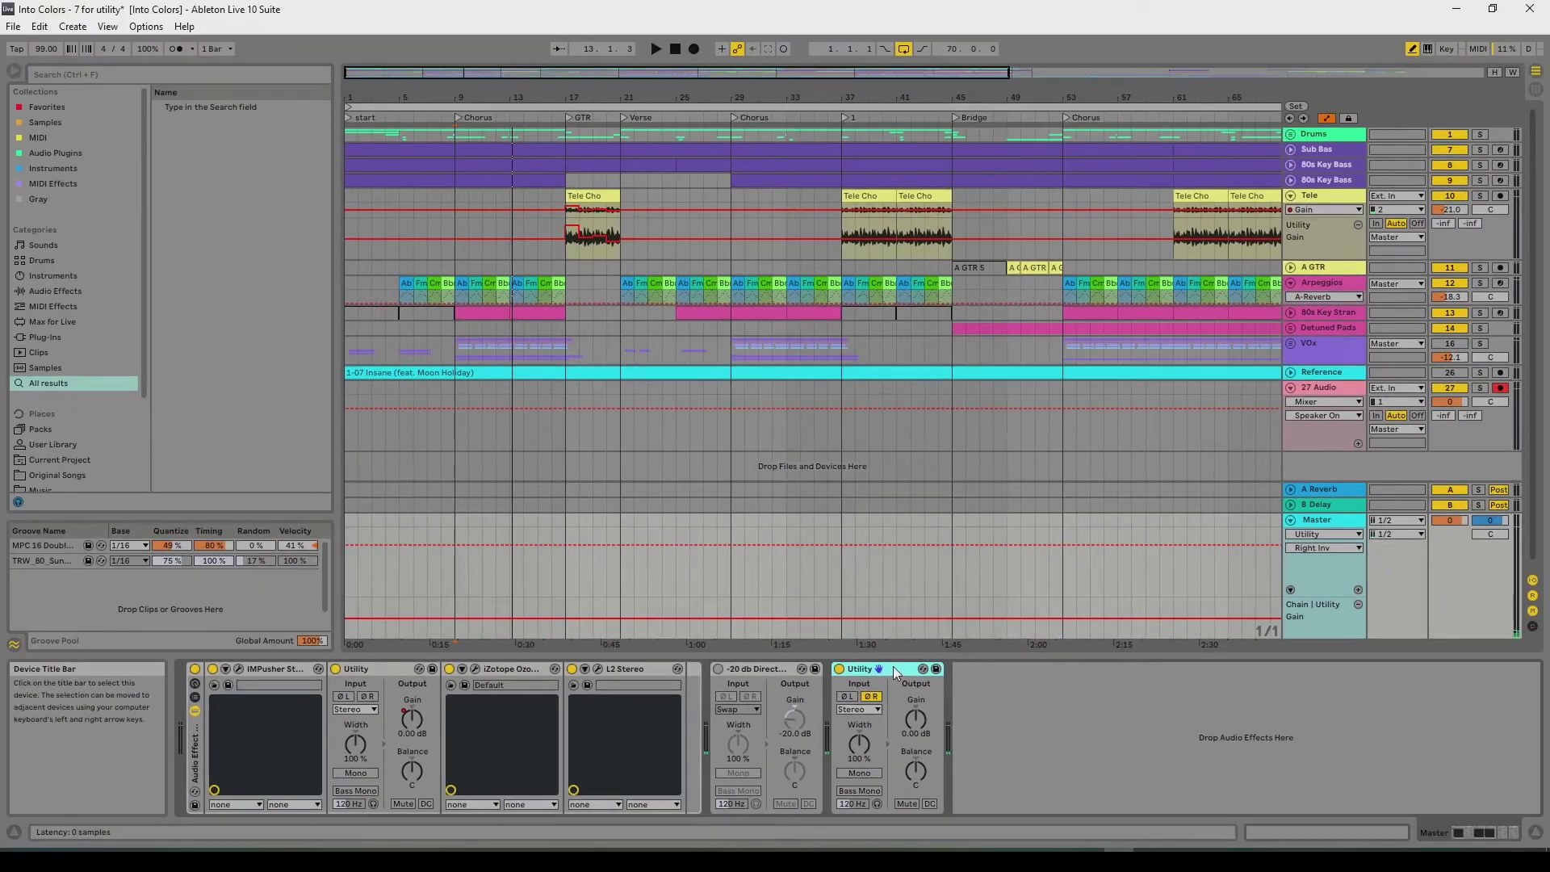
Step: Insert a new audio track, 28 Audio, below the existing tracks
{"action": "left_click_drag", "start_coordinate": [893, 666], "coordinate": [1276, 448]}
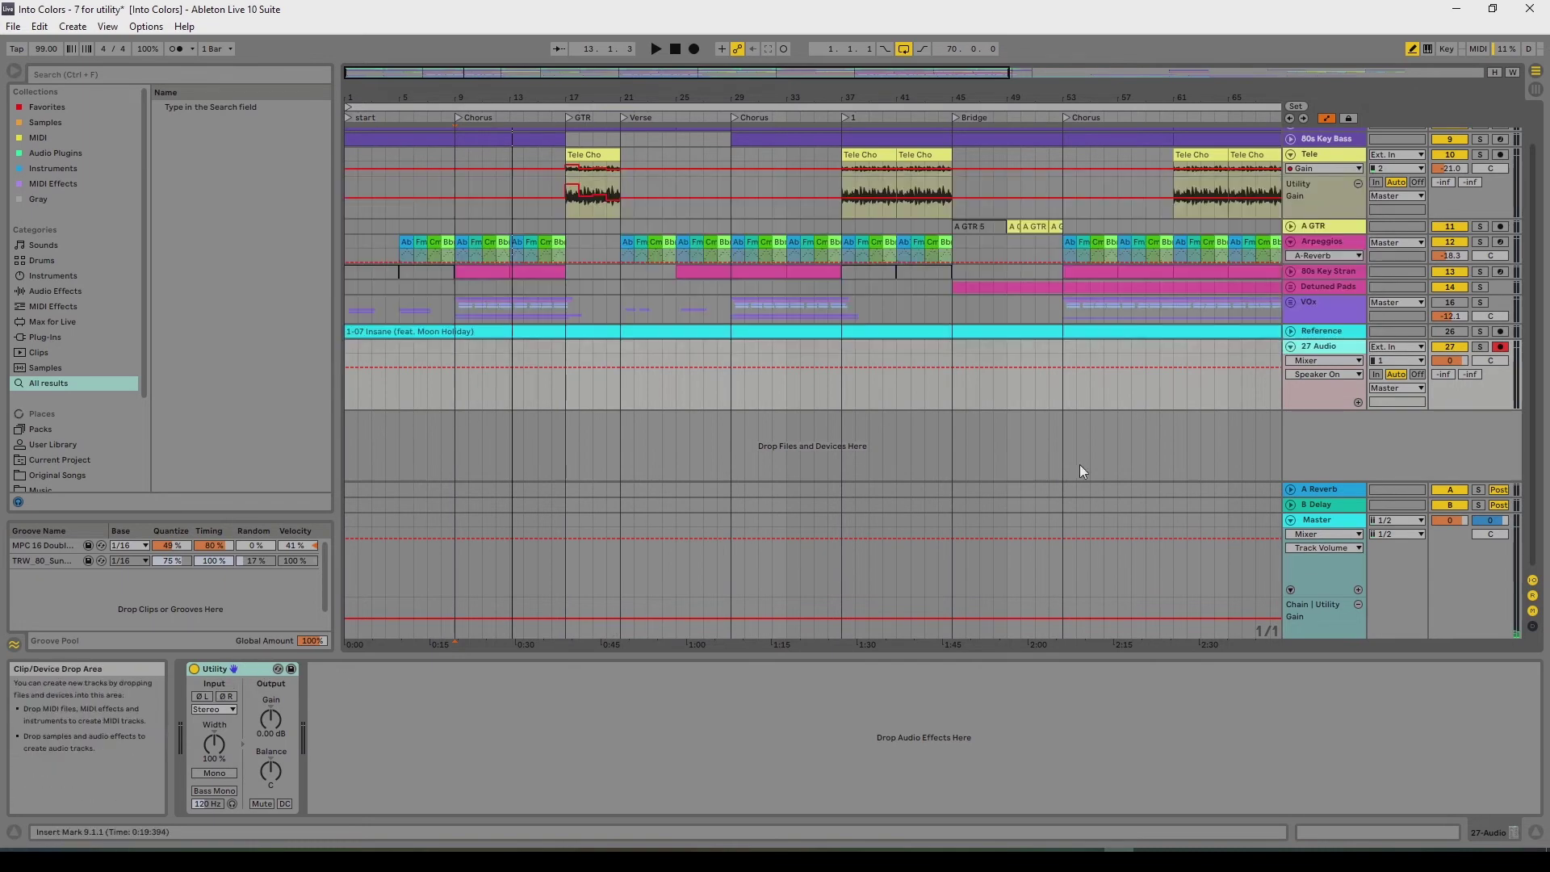
{"action": "right_click", "coordinate": [1340, 425]}
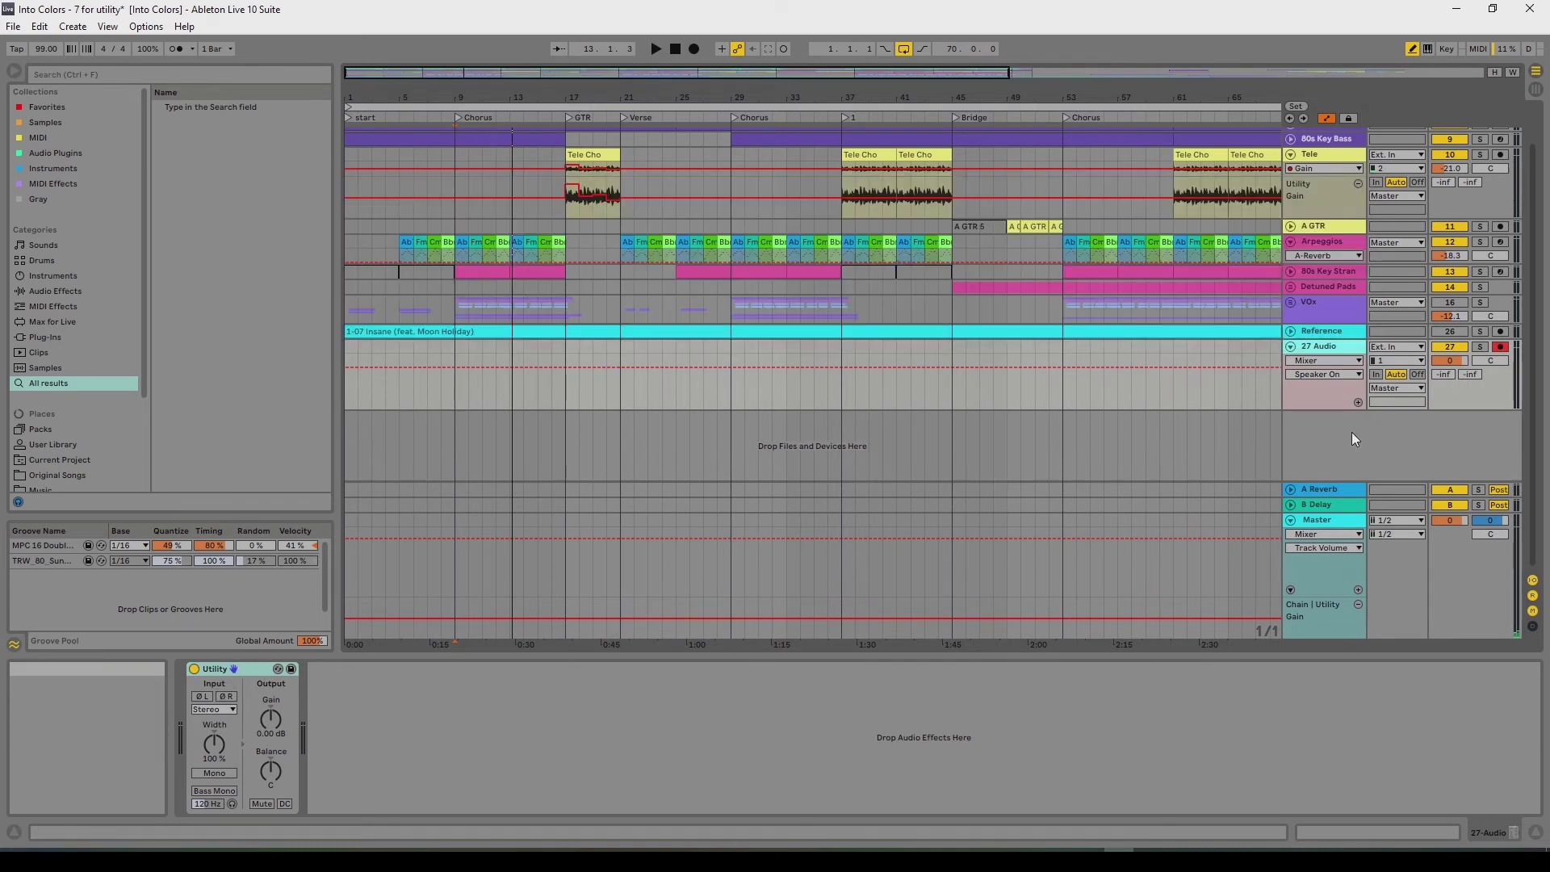
{"action": "left_click", "coordinate": [1353, 434]}
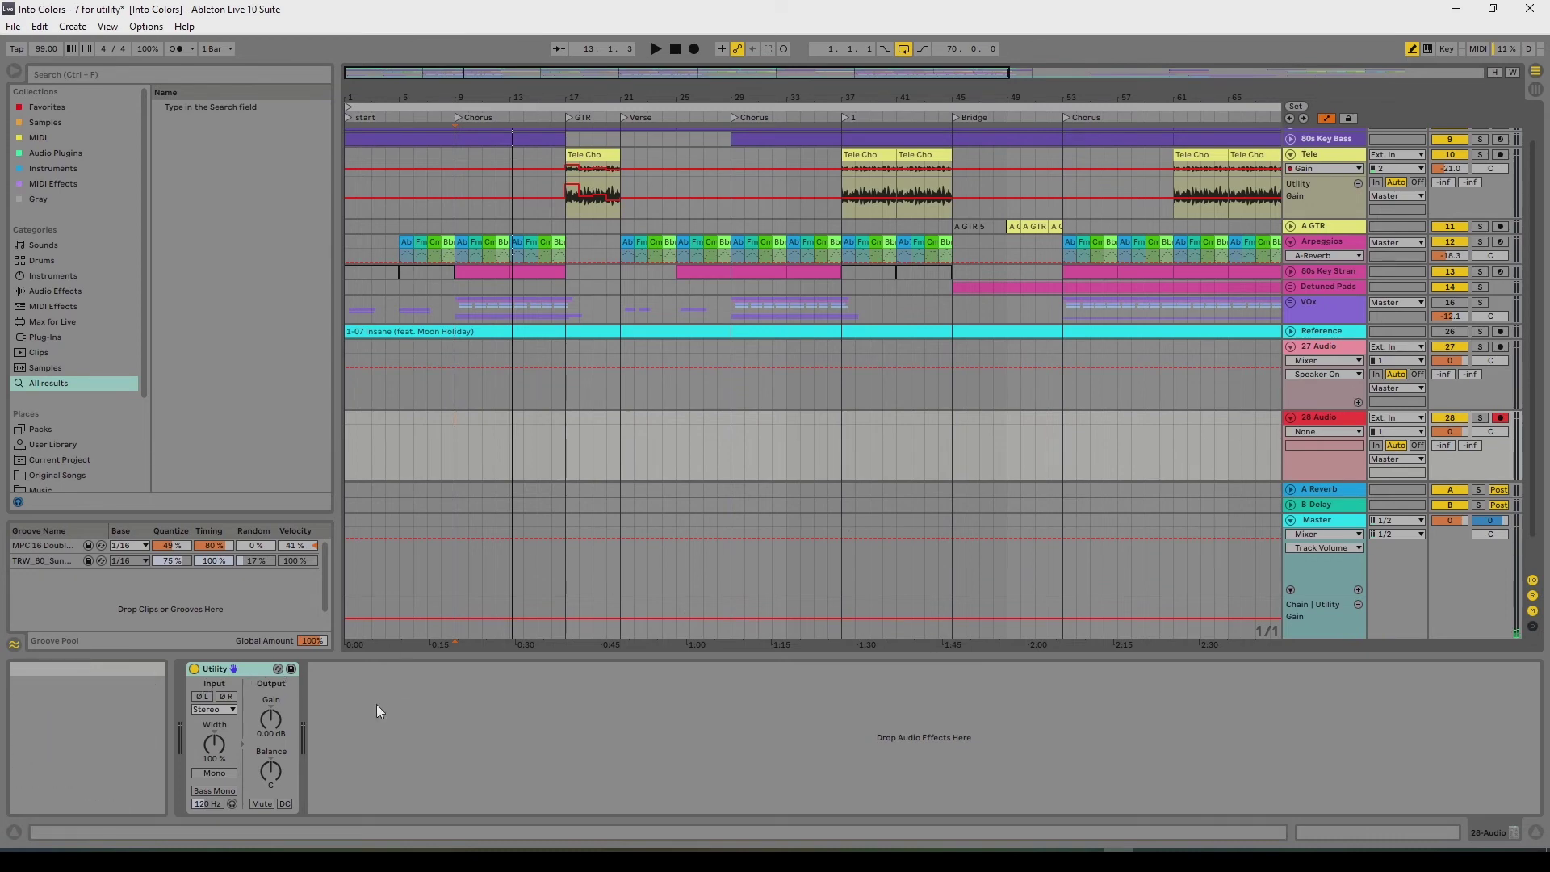
Step: Replace the new track's existing Utility with a fresh Utility from Effects
{"action": "left_click", "coordinate": [263, 668]}
{"action": "key", "text": "Delete"}
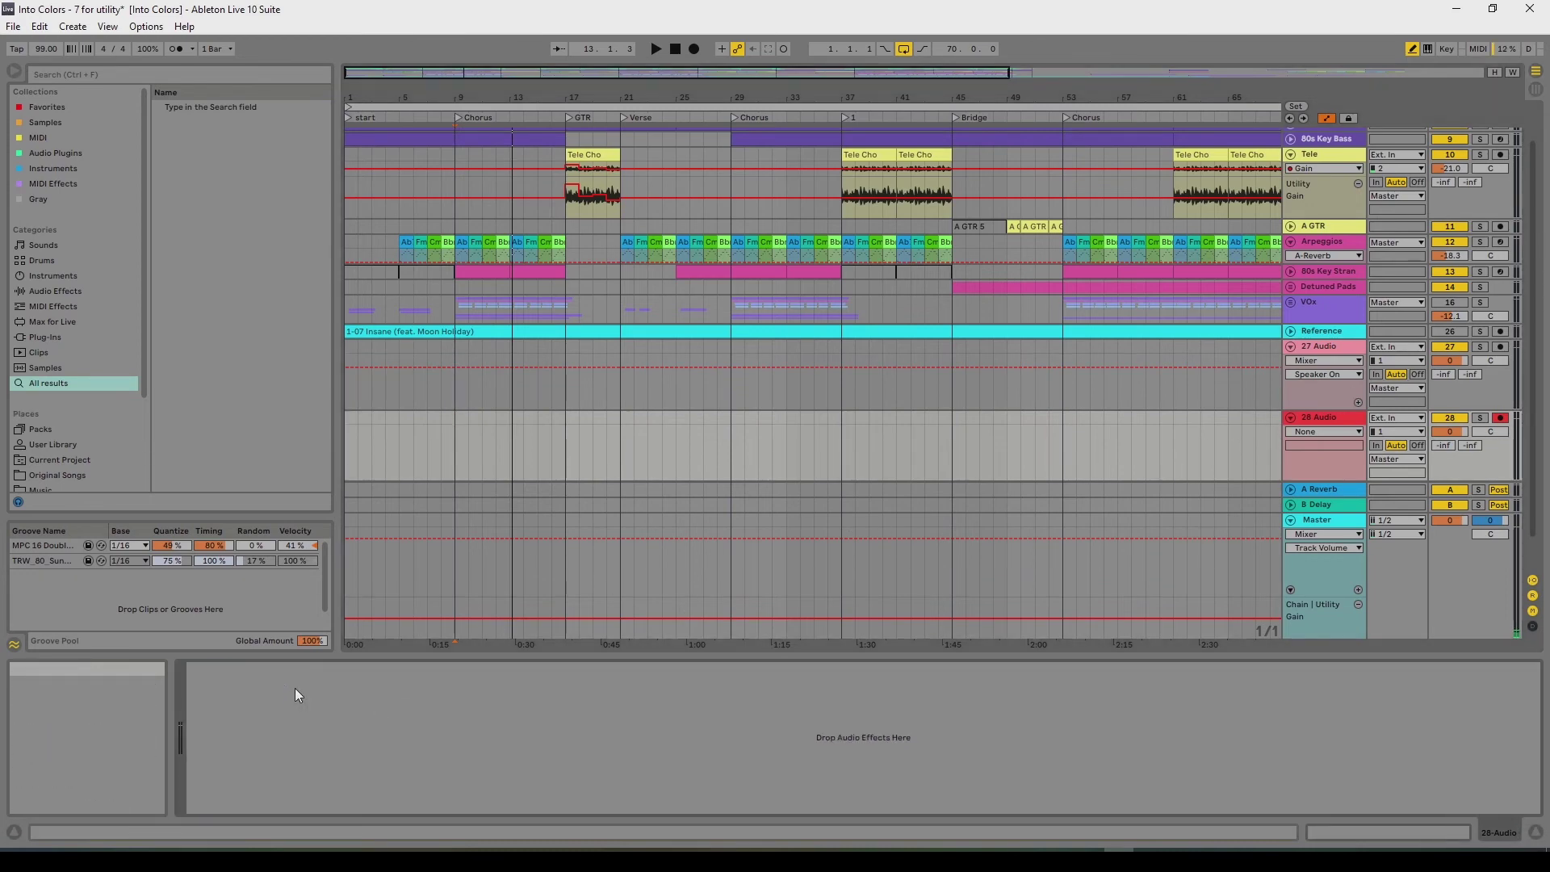
{"action": "right_click", "coordinate": [324, 728]}
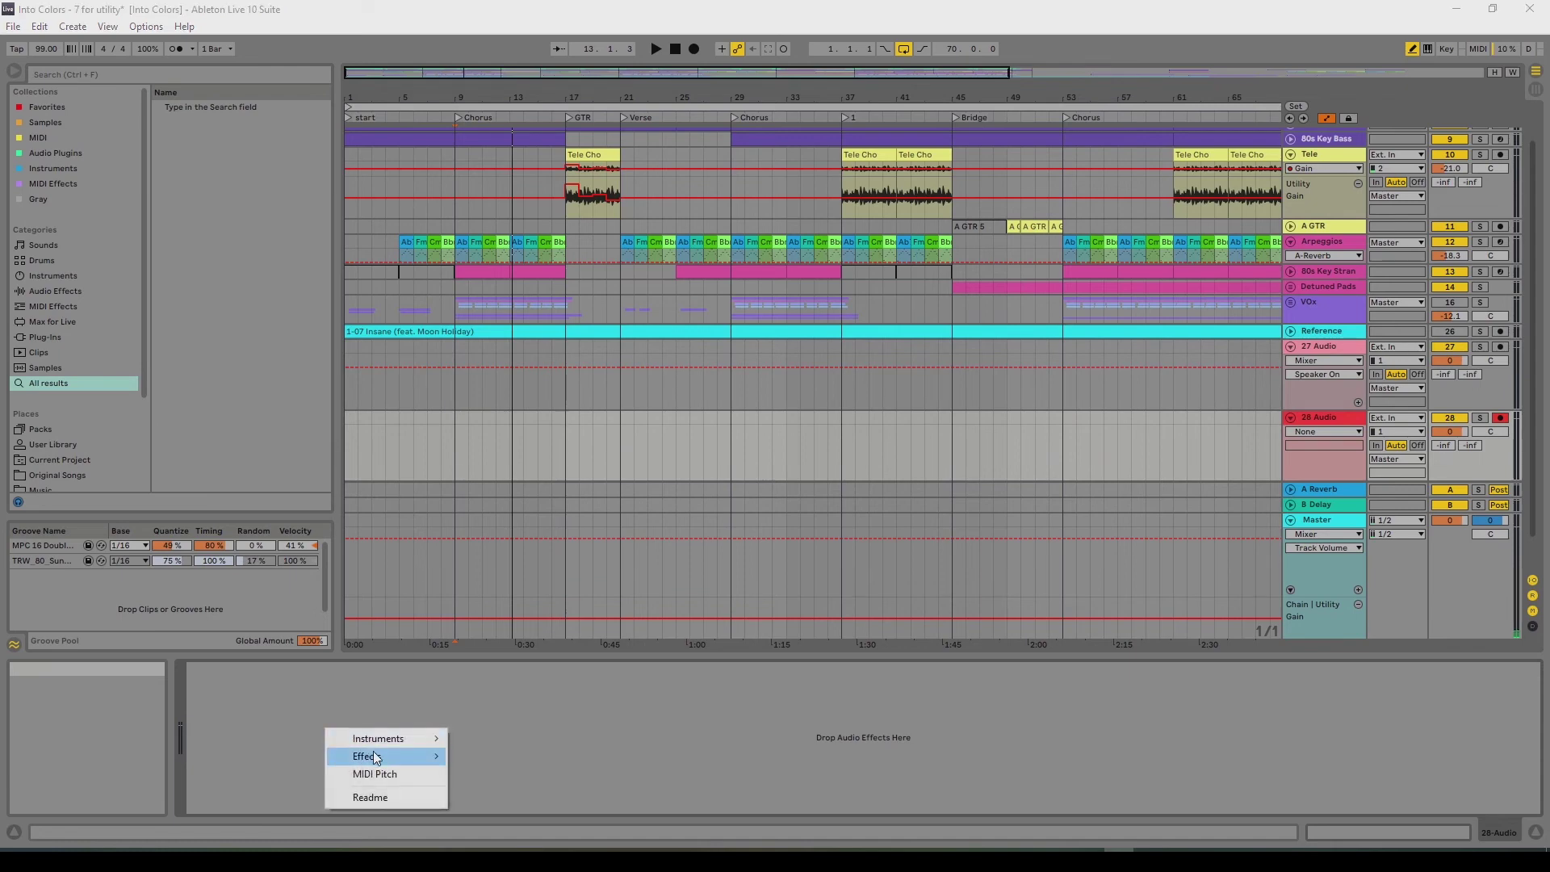
{"action": "mouse_move", "coordinate": [430, 757]}
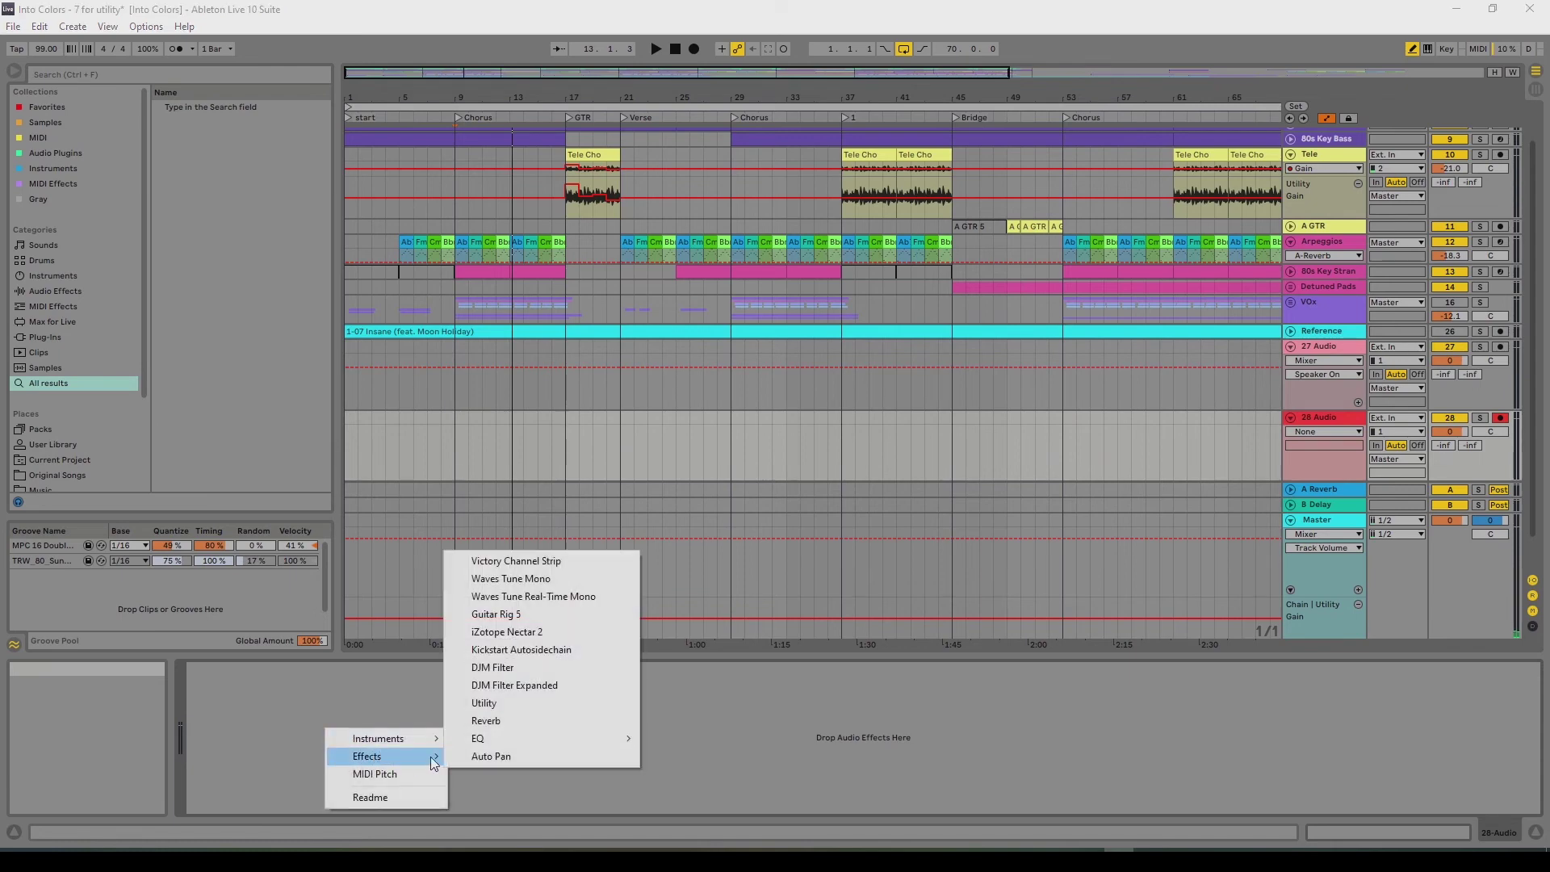
{"action": "left_click", "coordinate": [525, 702]}
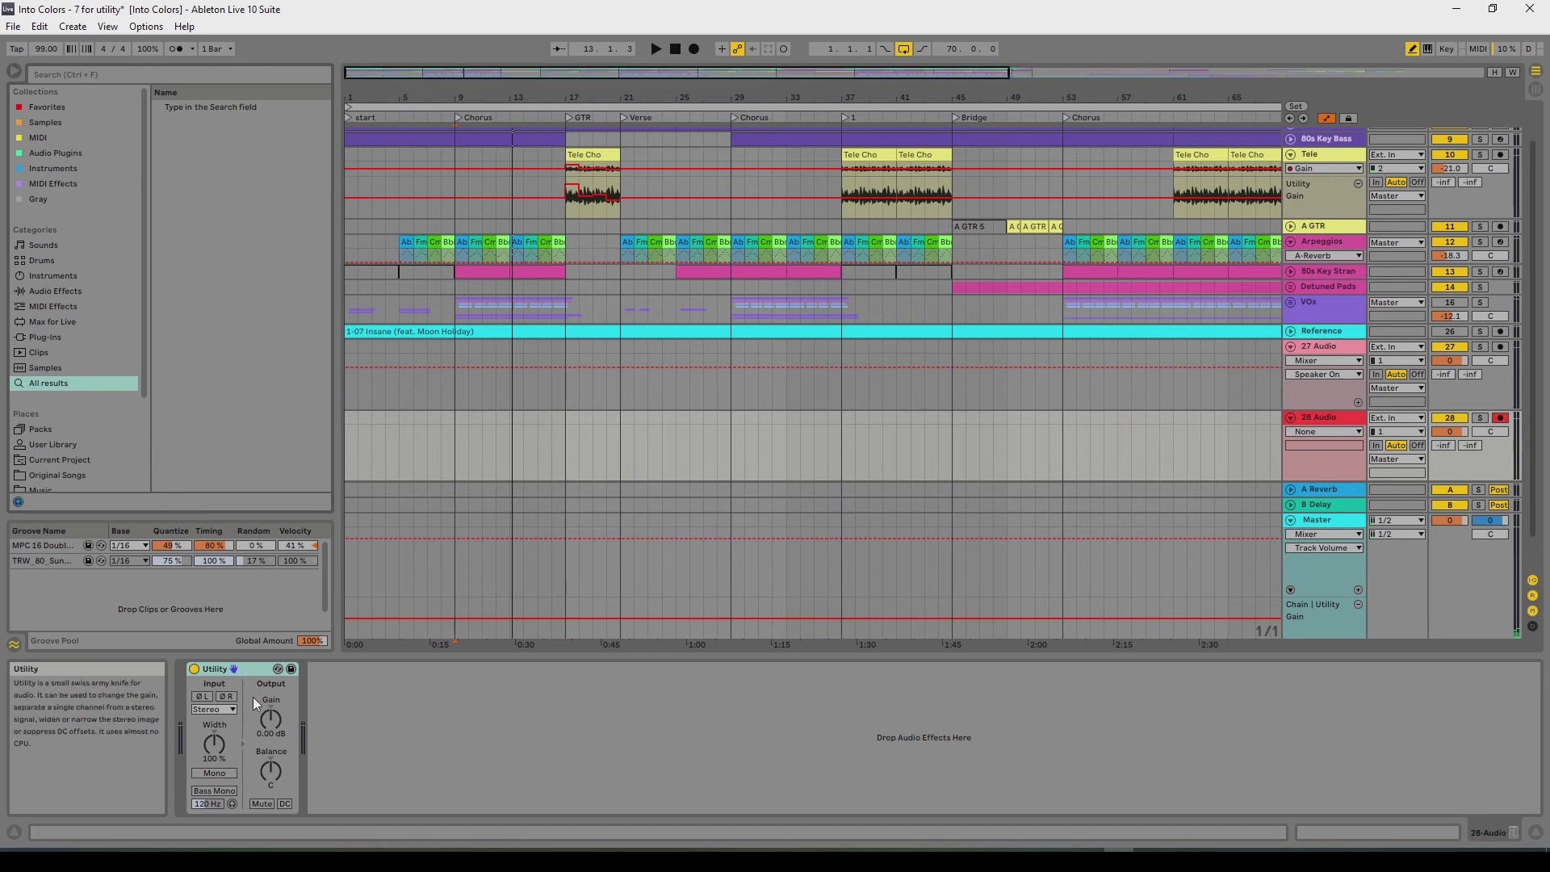
Step: Save 28 Audio as the Default Audio Track, overwriting the previous default
{"action": "right_click", "coordinate": [1329, 415]}
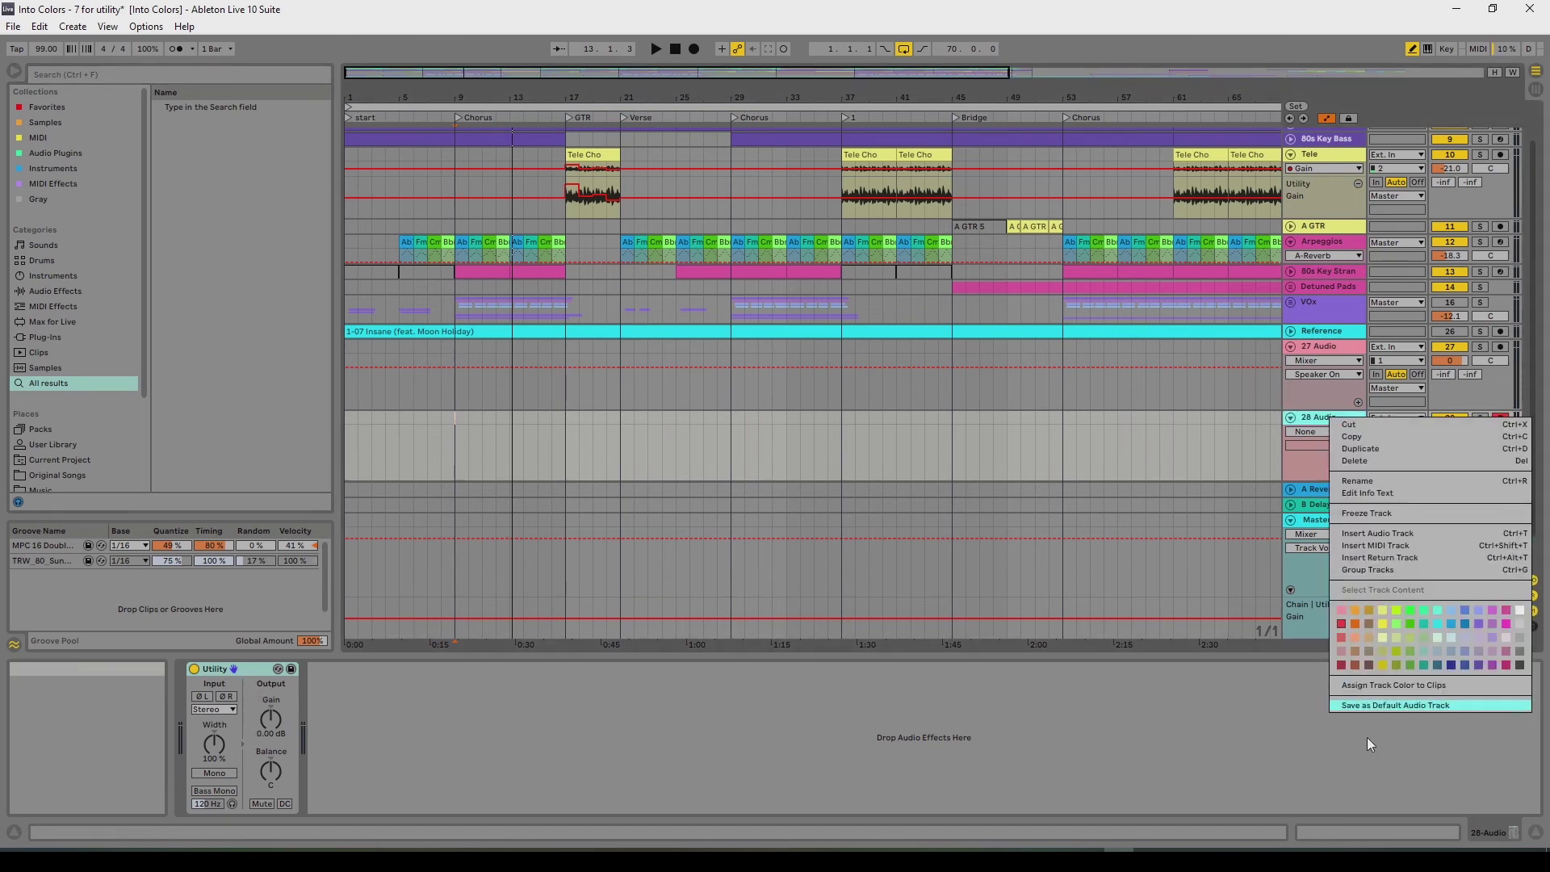
{"action": "left_click", "coordinate": [1382, 704]}
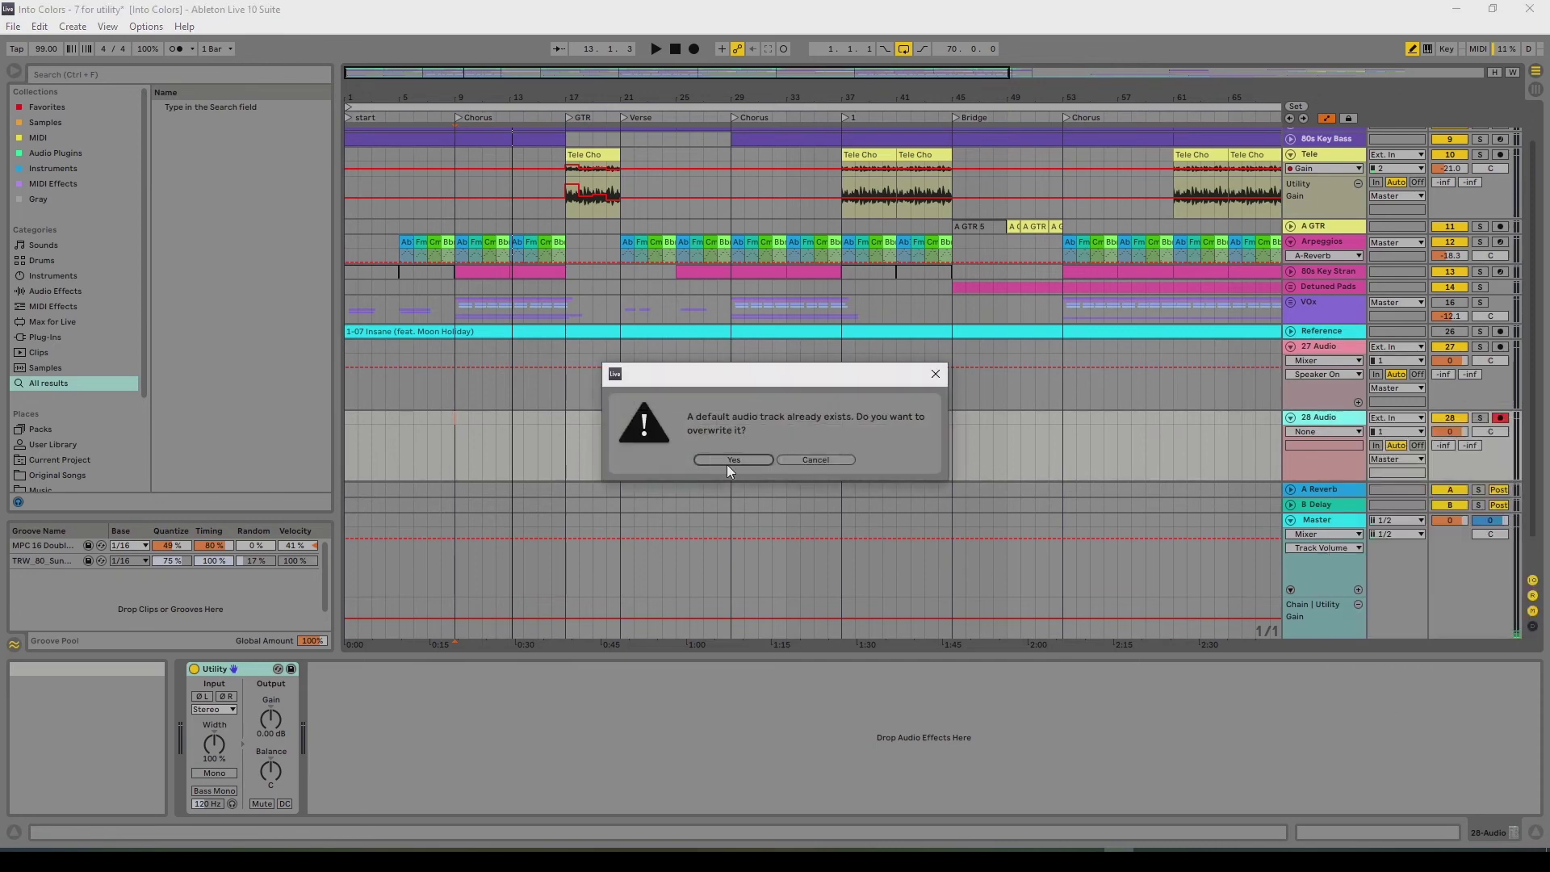
{"action": "left_click", "coordinate": [730, 459]}
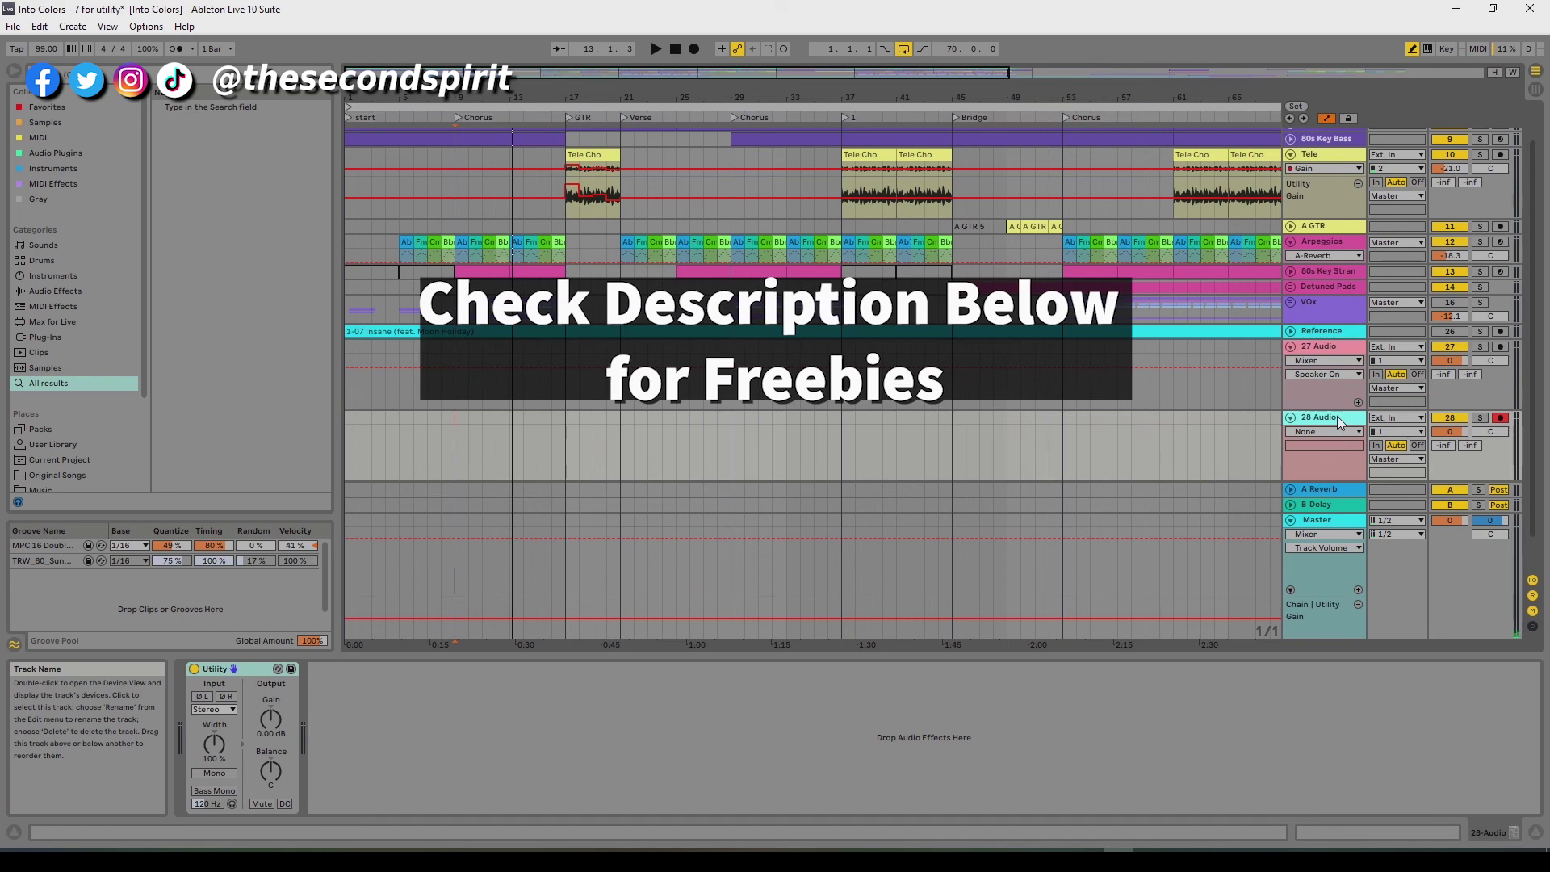
{"action": "right_click", "coordinate": [442, 719]}
{"action": "mouse_move", "coordinate": [554, 746]}
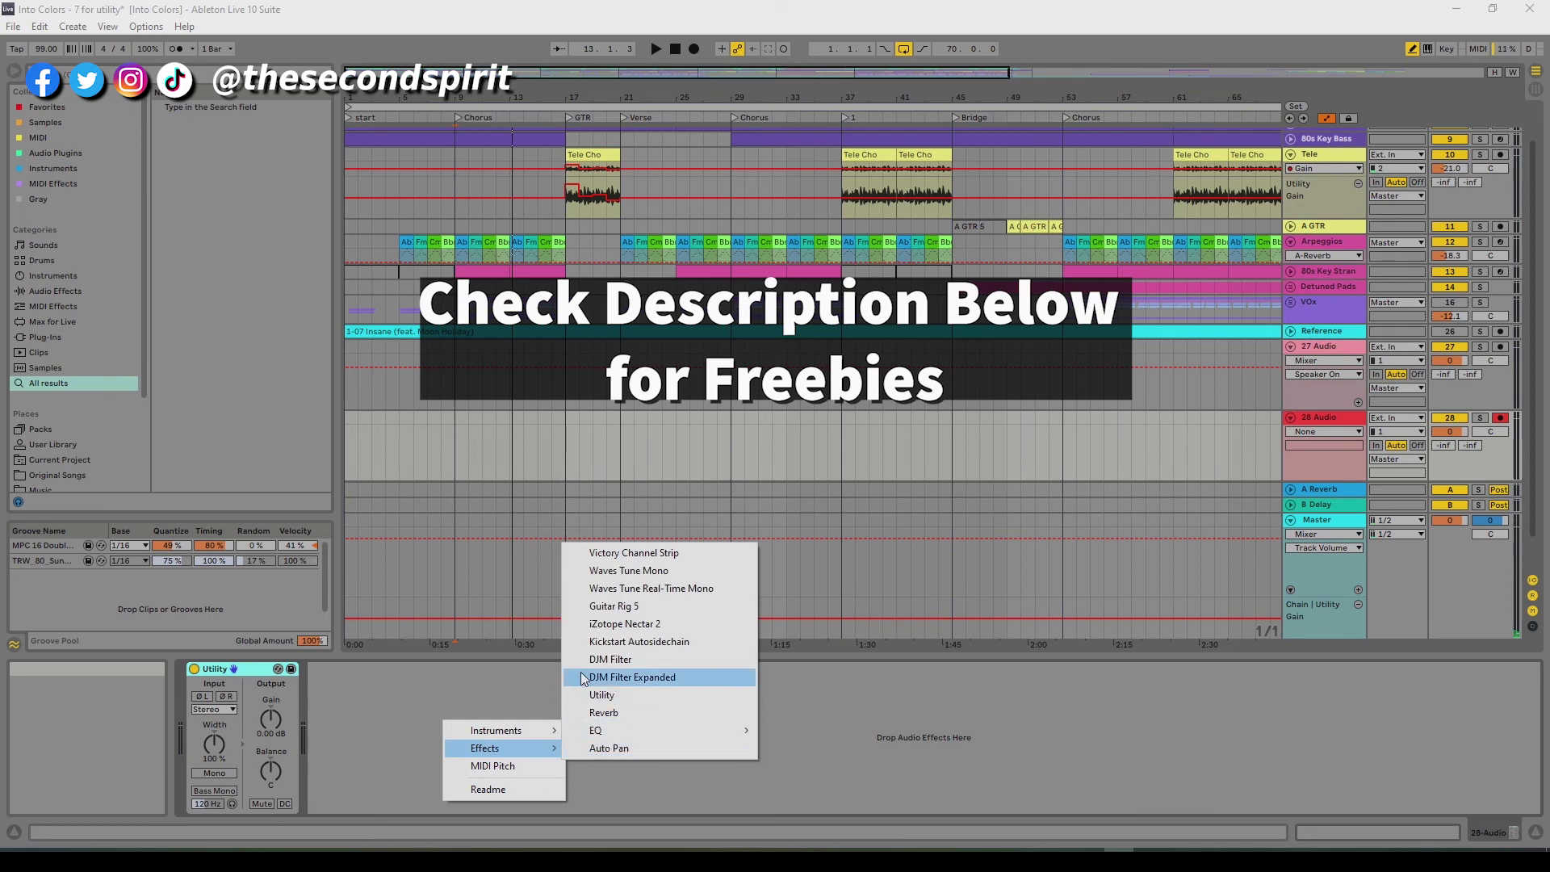
{"action": "left_click", "coordinate": [394, 716]}
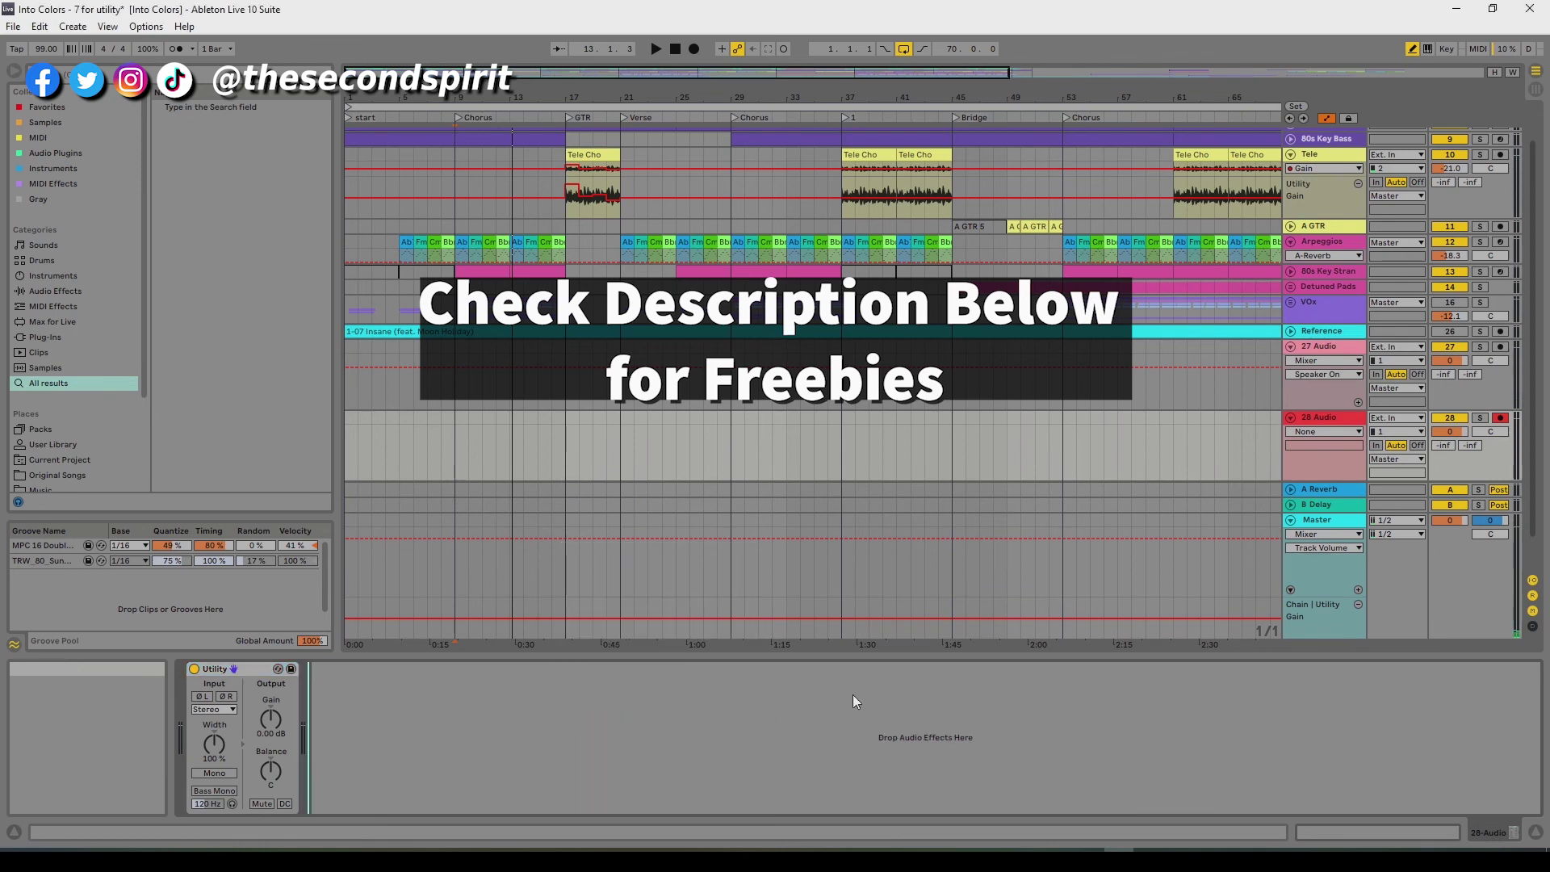